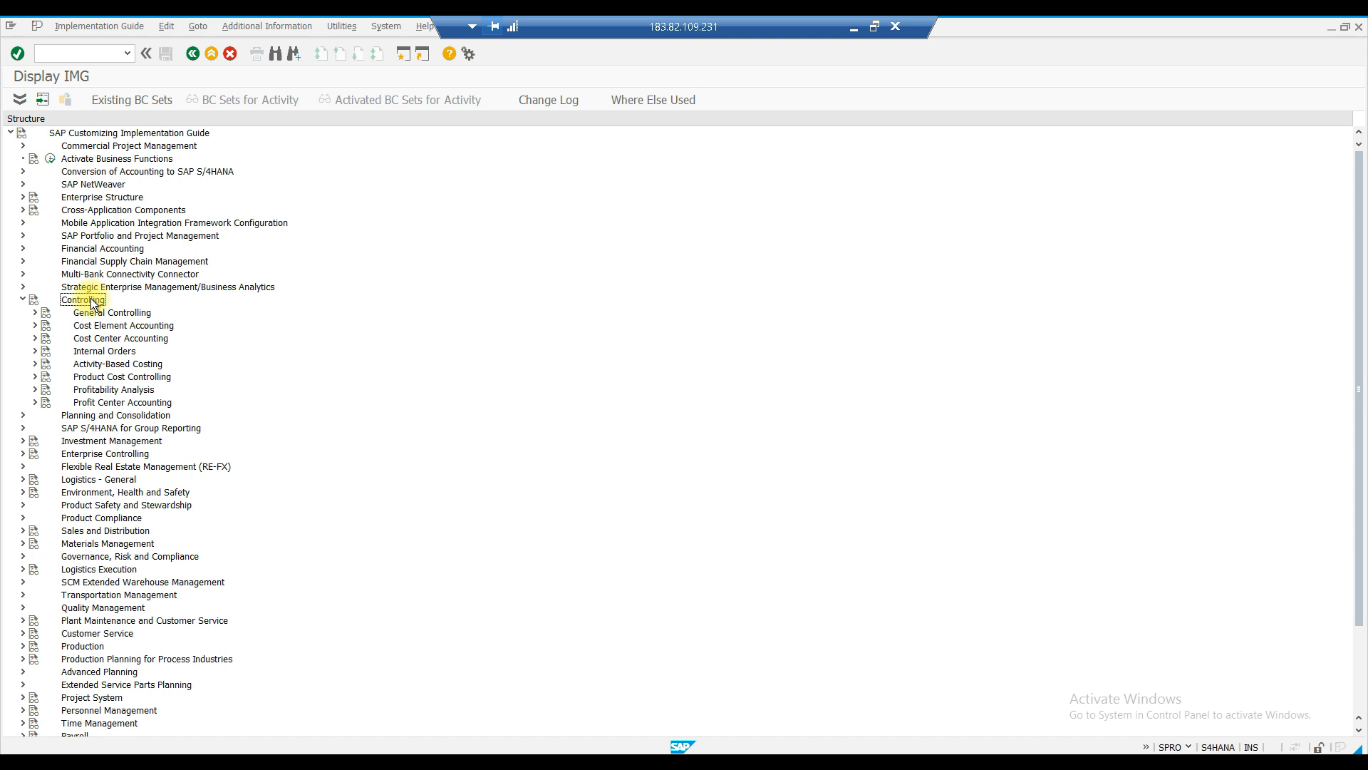
- Expand Product Cost Controlling under Controlling in the IMG structure, and expand its Actual Costing/Material Ledger node
{"action": "left_click", "coordinate": [129, 379]}
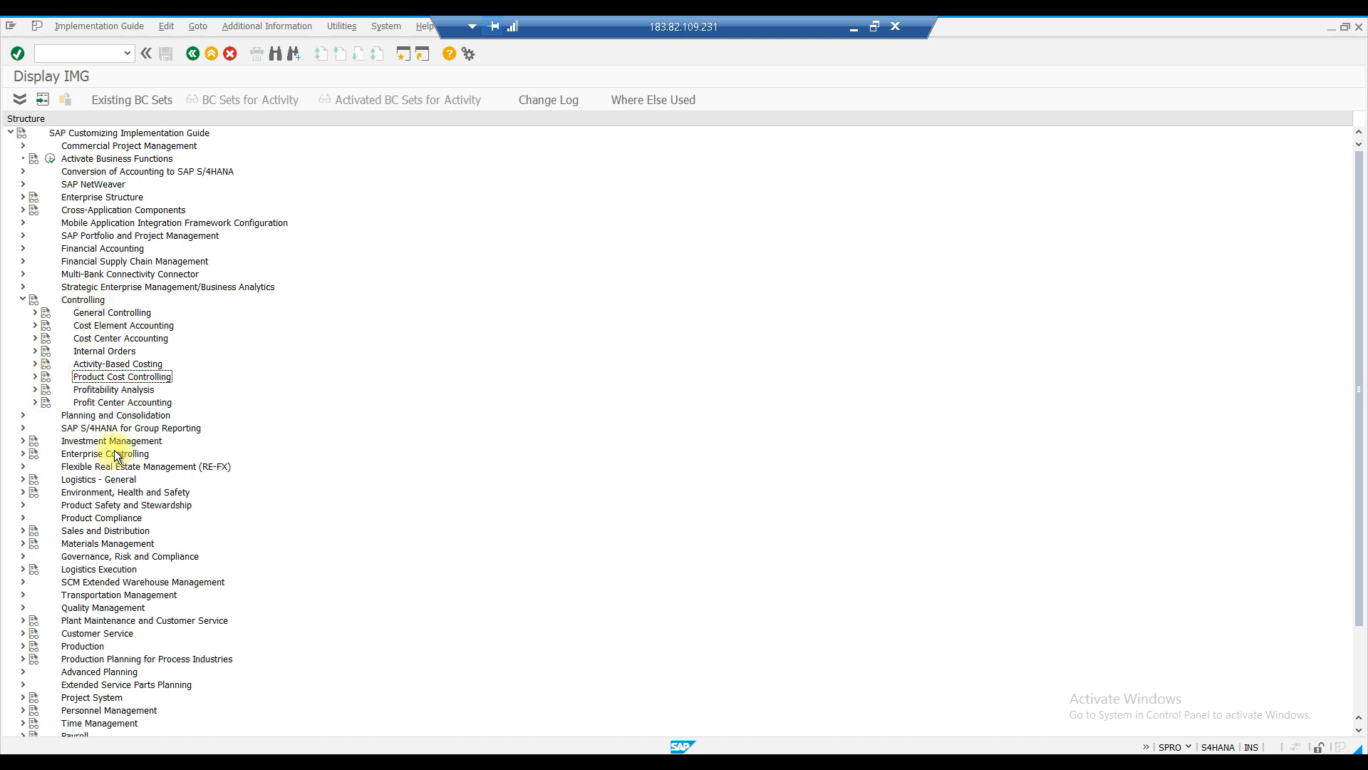
{"action": "left_click", "coordinate": [34, 376]}
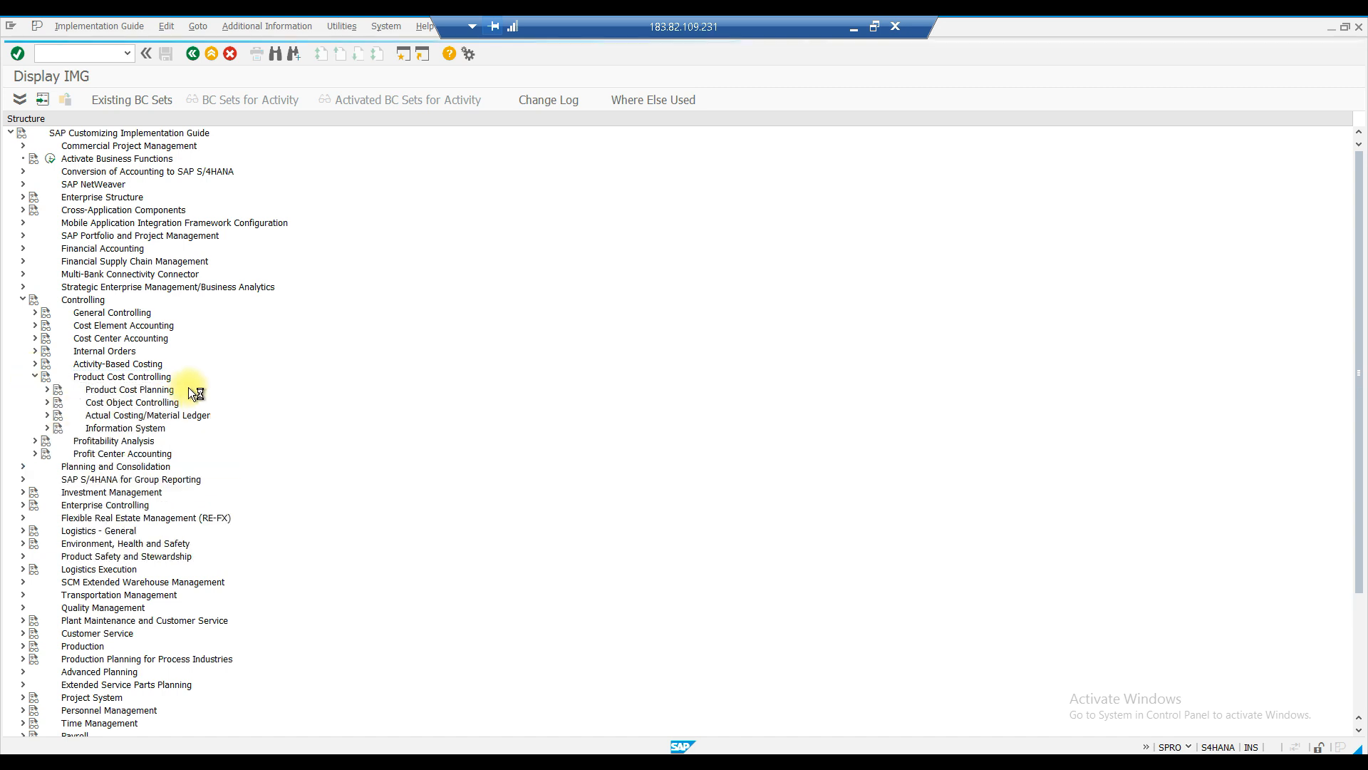
{"action": "scroll", "coordinate": [231, 305], "scroll_direction": "down", "scroll_amount": 3}
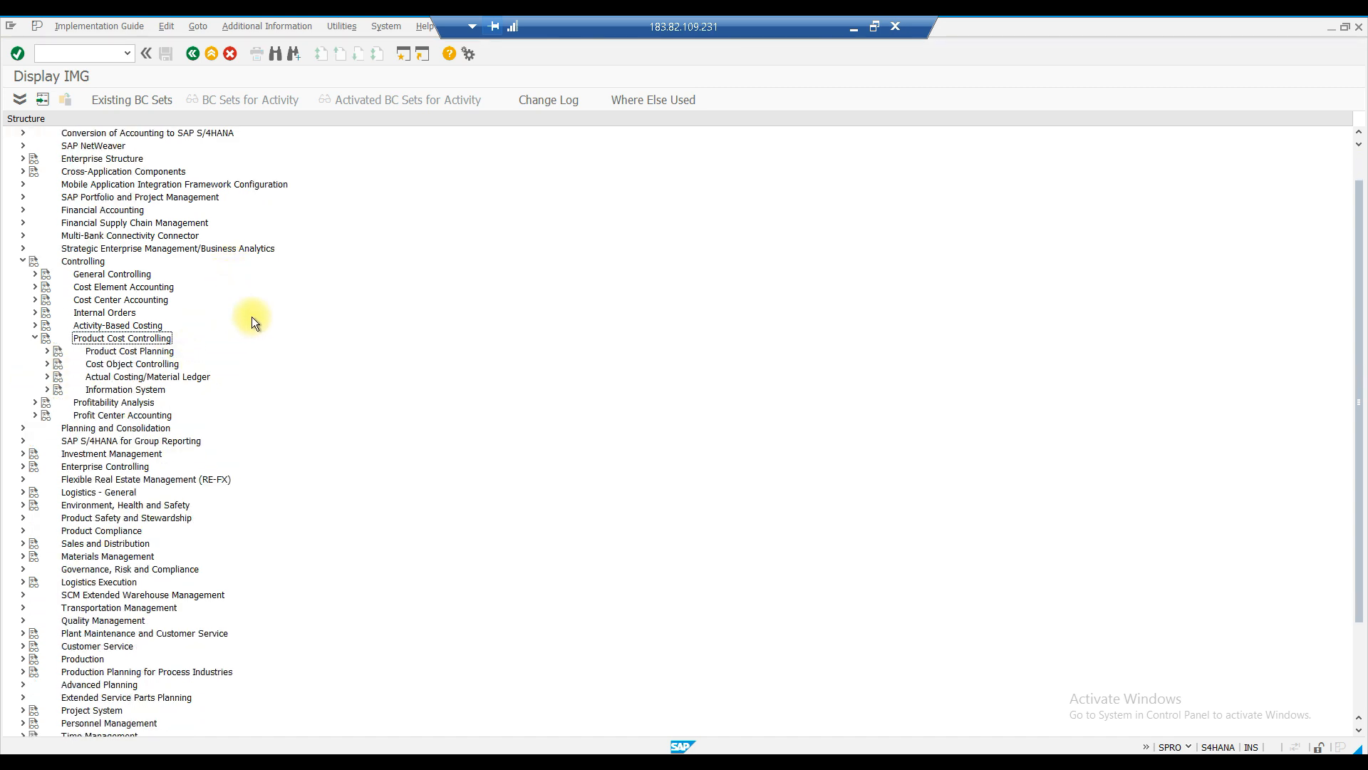
{"action": "left_click", "coordinate": [121, 377]}
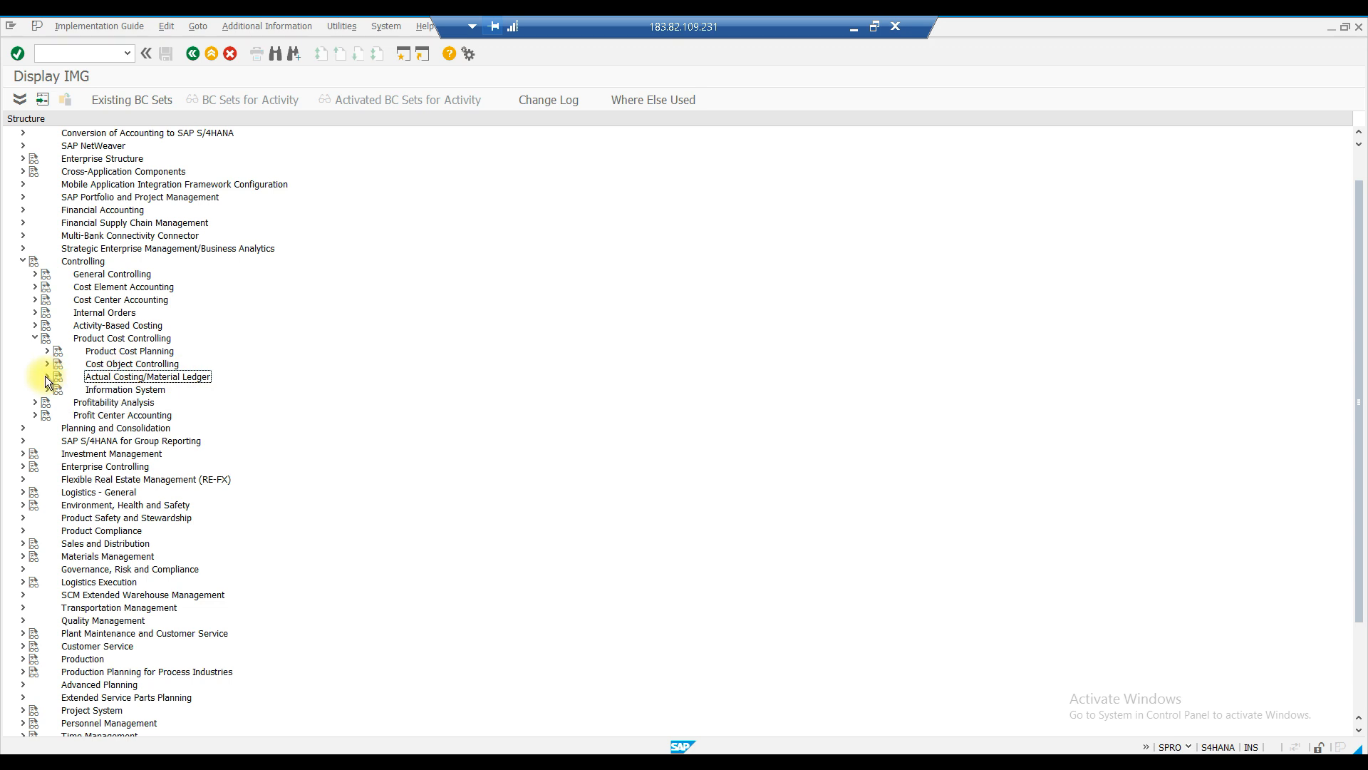
{"action": "left_click", "coordinate": [47, 376]}
{"action": "scroll", "coordinate": [281, 301], "scroll_direction": "down", "scroll_amount": 2}
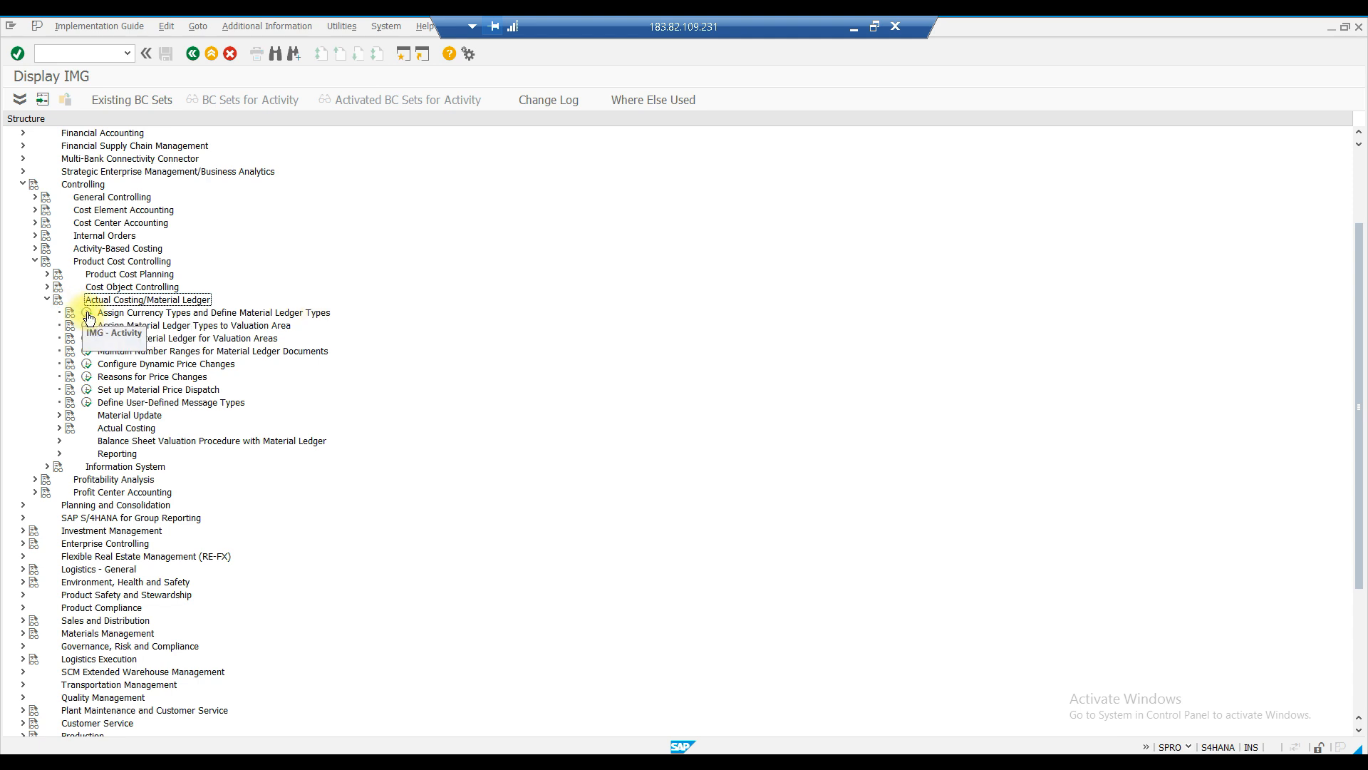
- Open the activity Assign Currency Types and Define Material Ledger Types and start new material ledger type entries
{"action": "scroll", "coordinate": [366, 386], "scroll_direction": "up", "scroll_amount": 3}
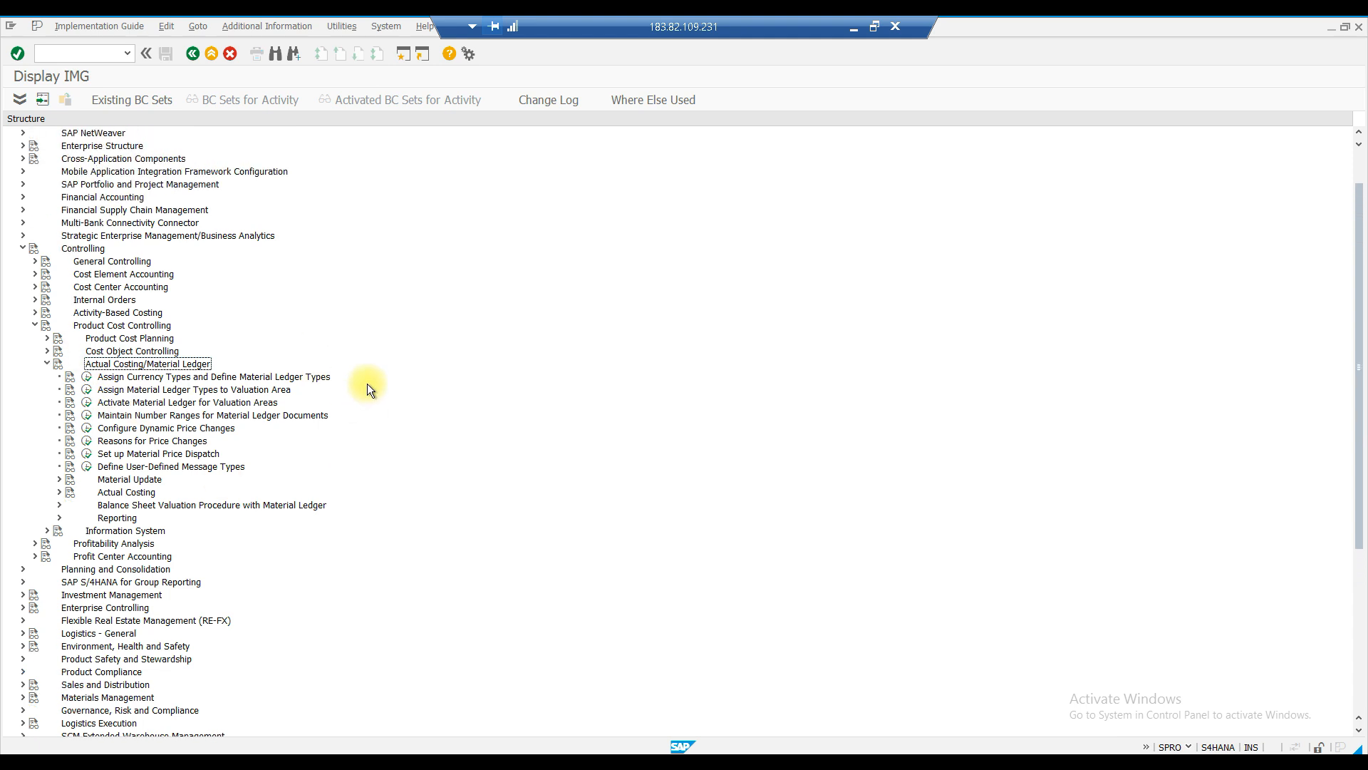
{"action": "scroll", "coordinate": [366, 384], "scroll_direction": "up", "scroll_amount": 1}
{"action": "scroll", "coordinate": [353, 331], "scroll_direction": "up", "scroll_amount": 1}
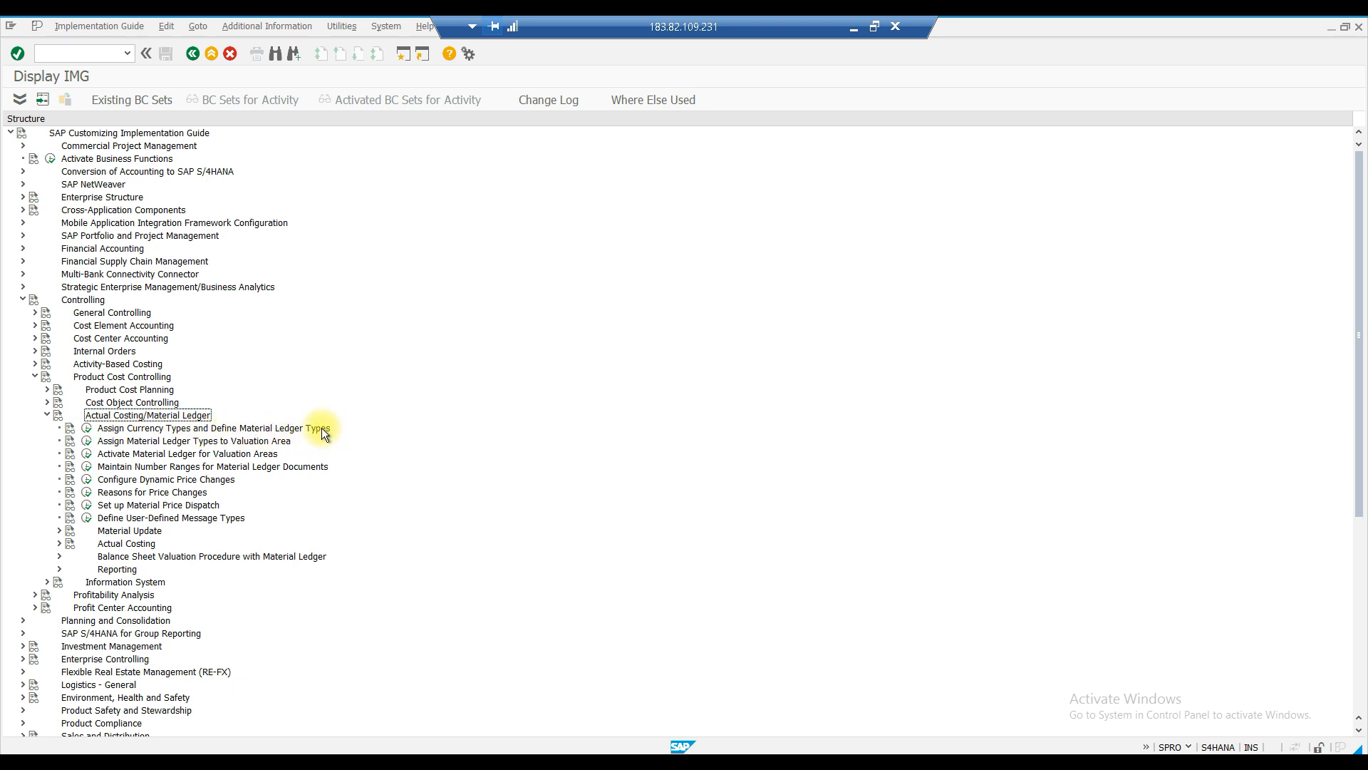
{"action": "left_click", "coordinate": [86, 430]}
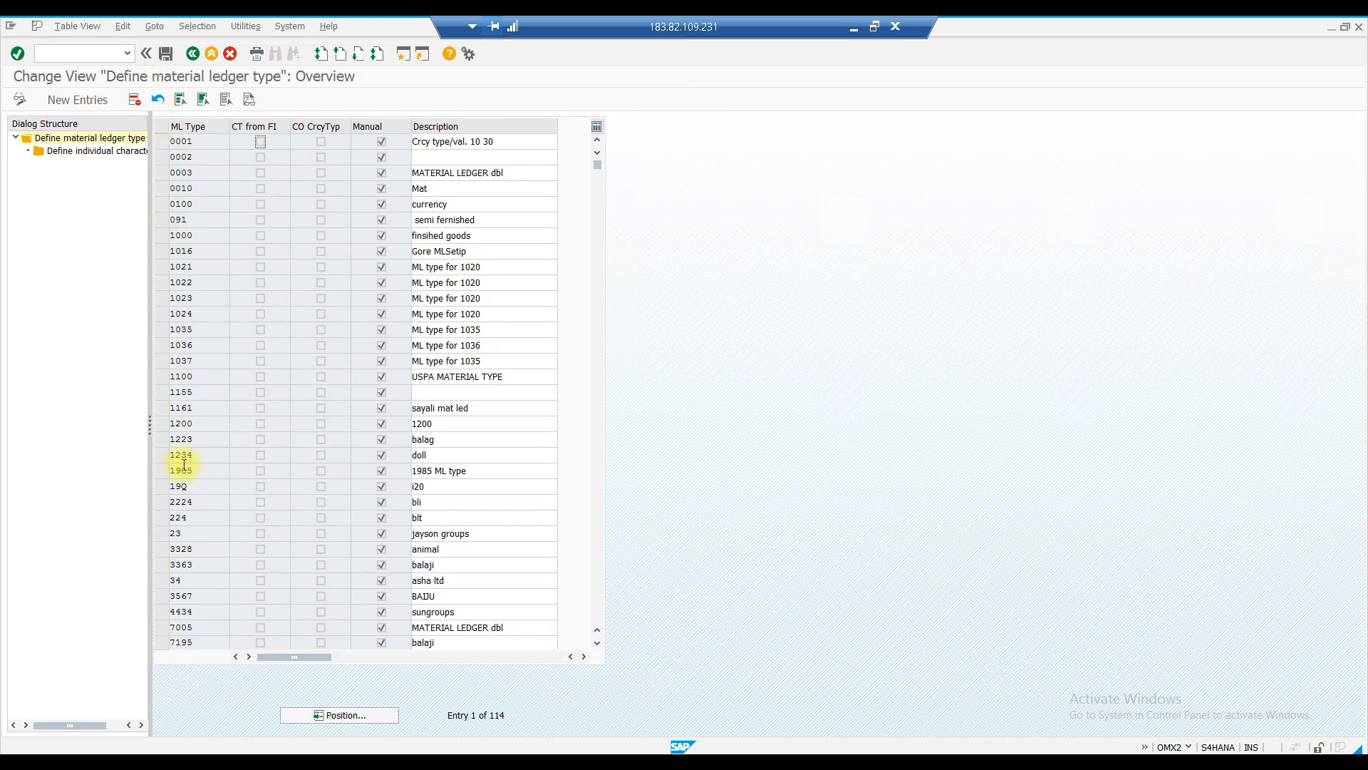
{"action": "left_click", "coordinate": [89, 100]}
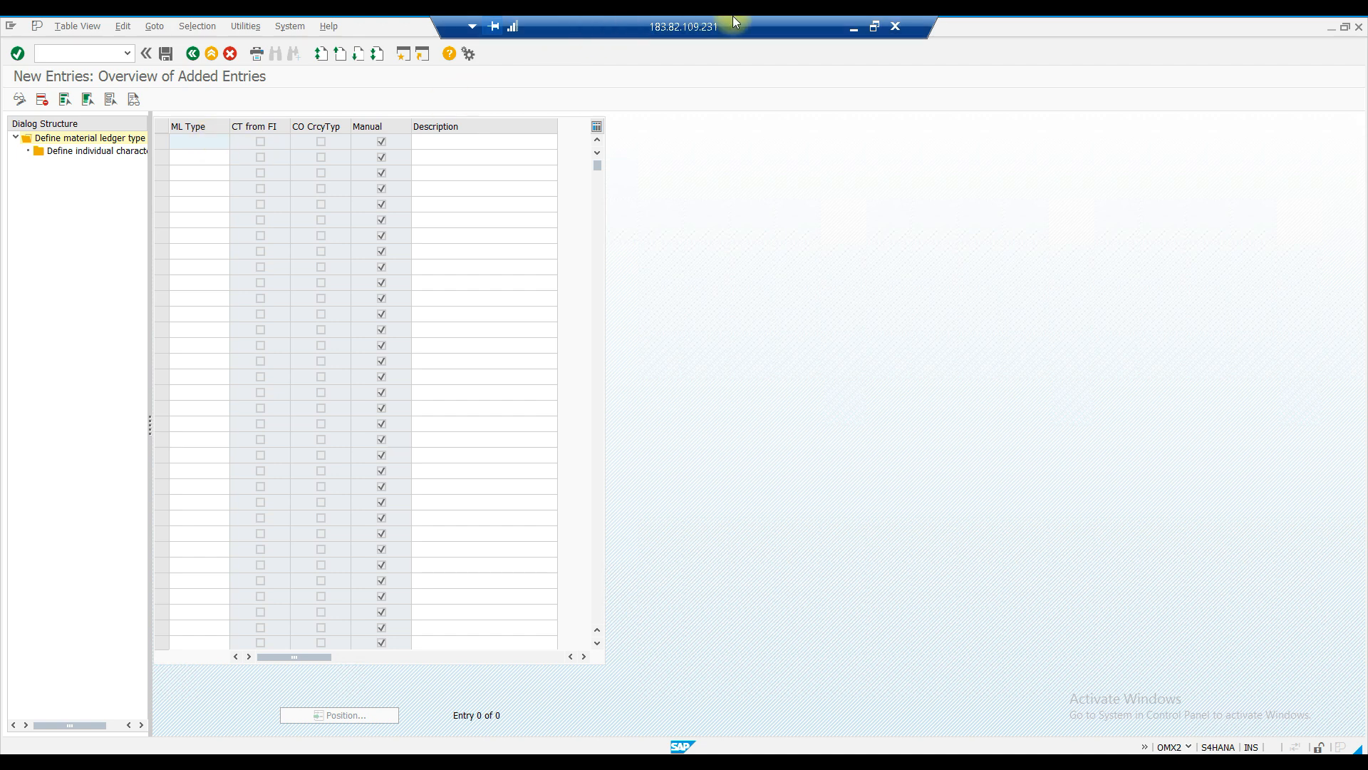
{"action": "left_click", "coordinate": [182, 140]}
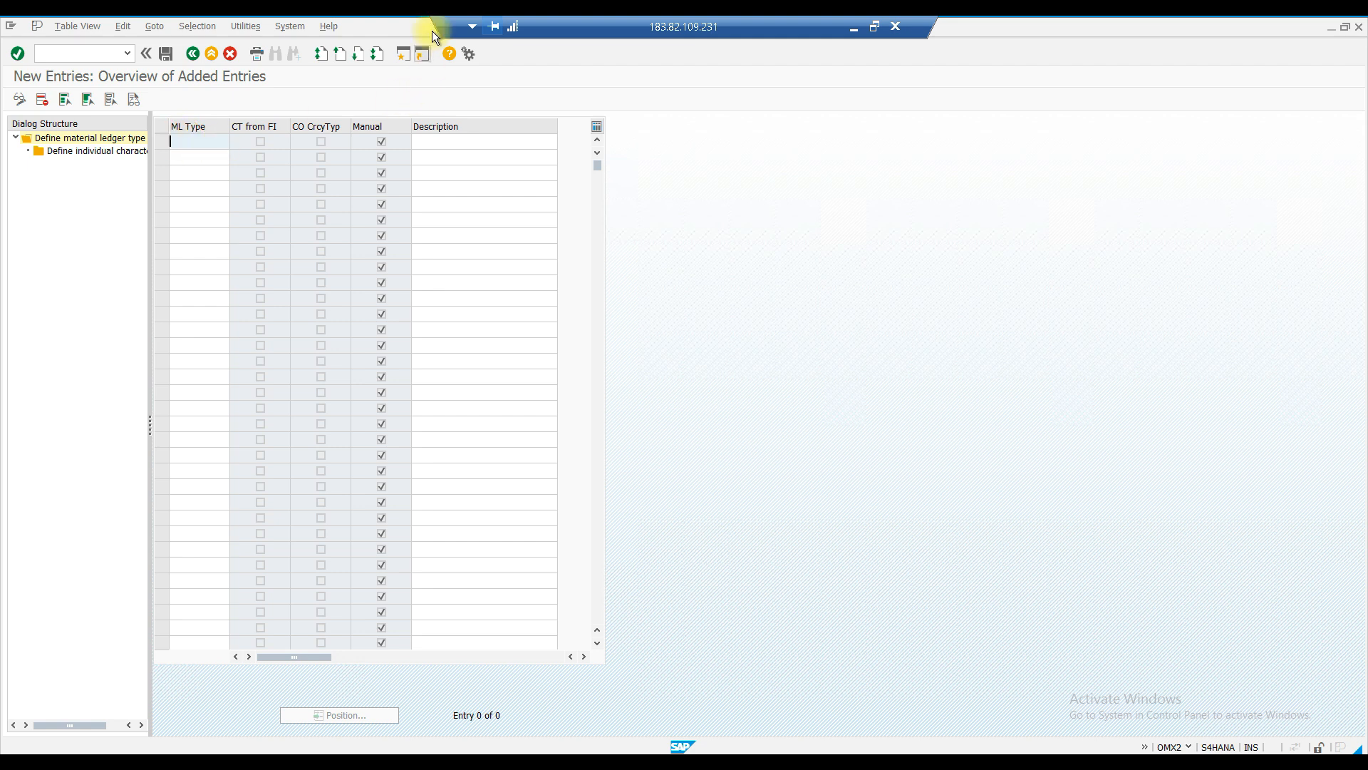
- Switch to the Excel implementation workbook, look up the plant codes on the ORG STR sheet, and return to SAP
{"action": "left_click", "coordinate": [852, 32]}
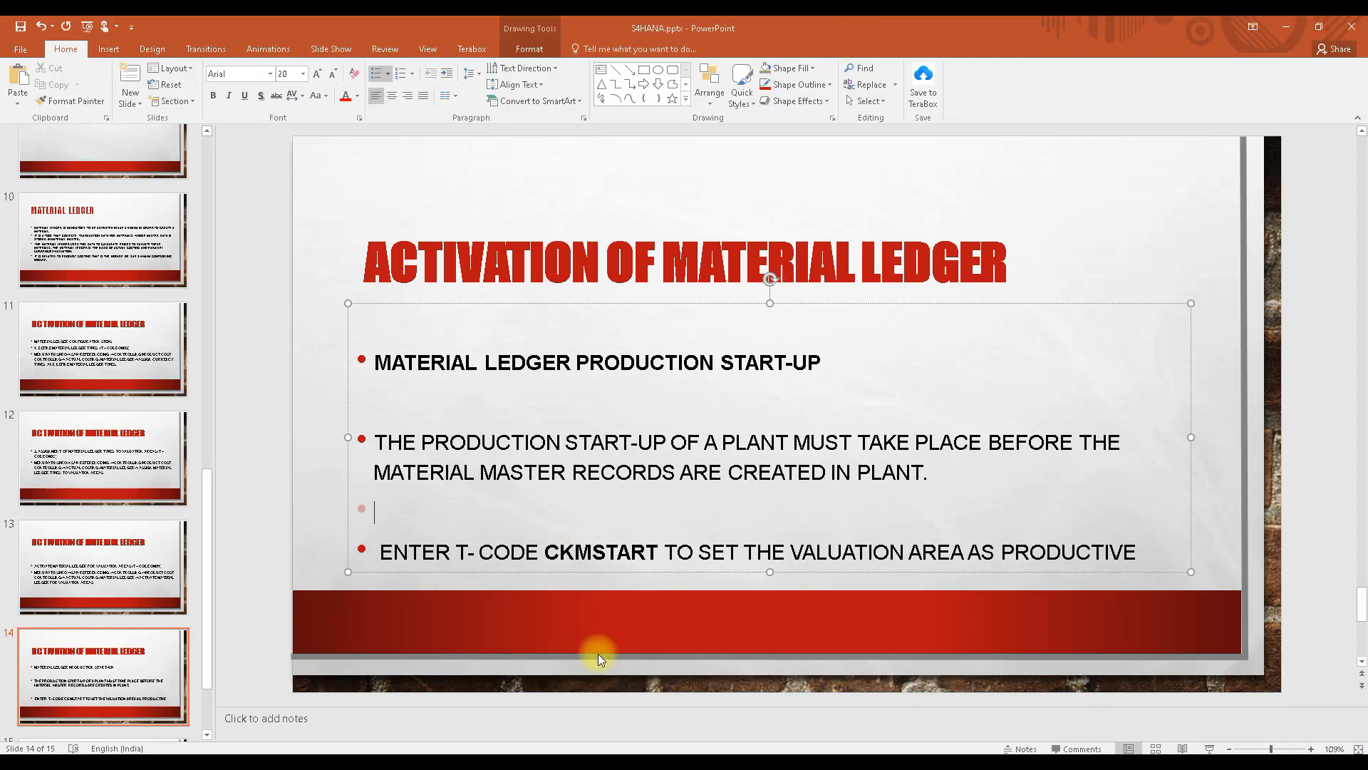
{"action": "left_click", "coordinate": [757, 759]}
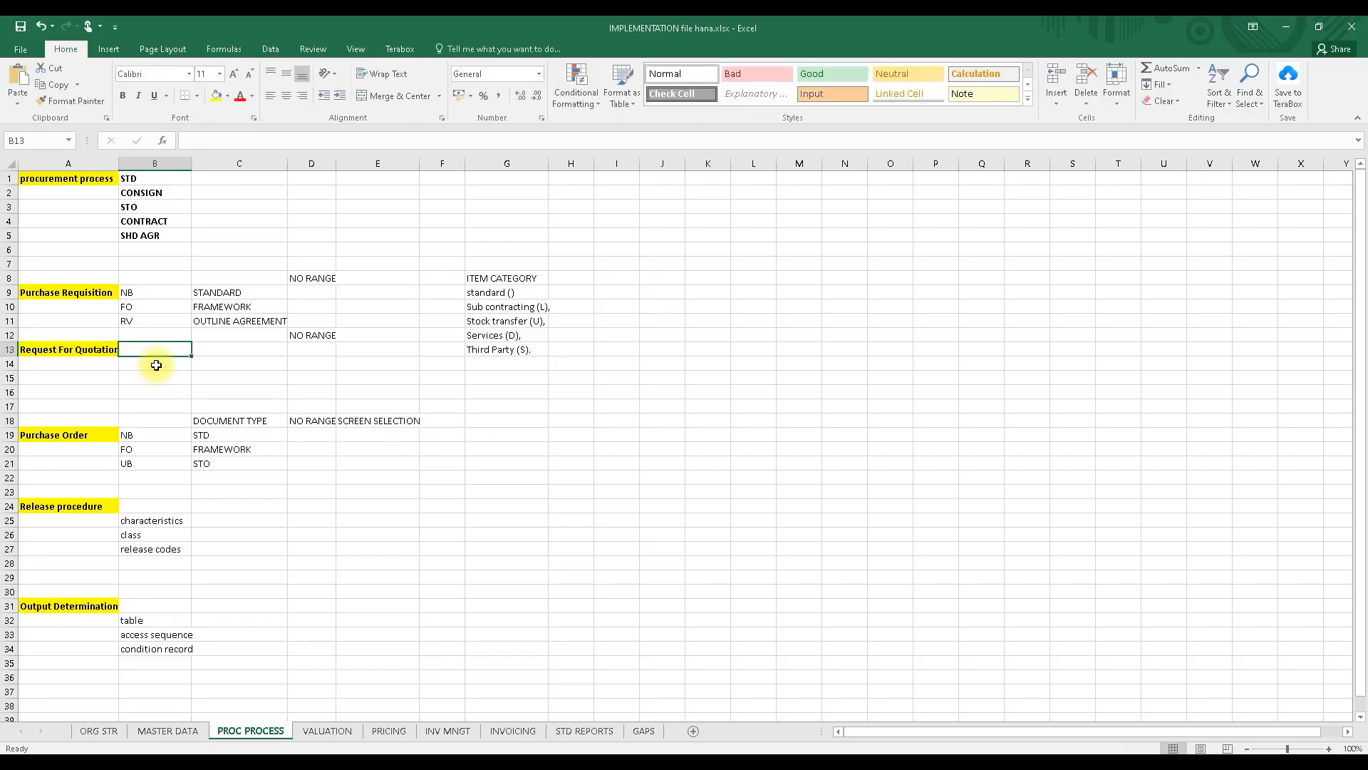
{"action": "left_click", "coordinate": [108, 734]}
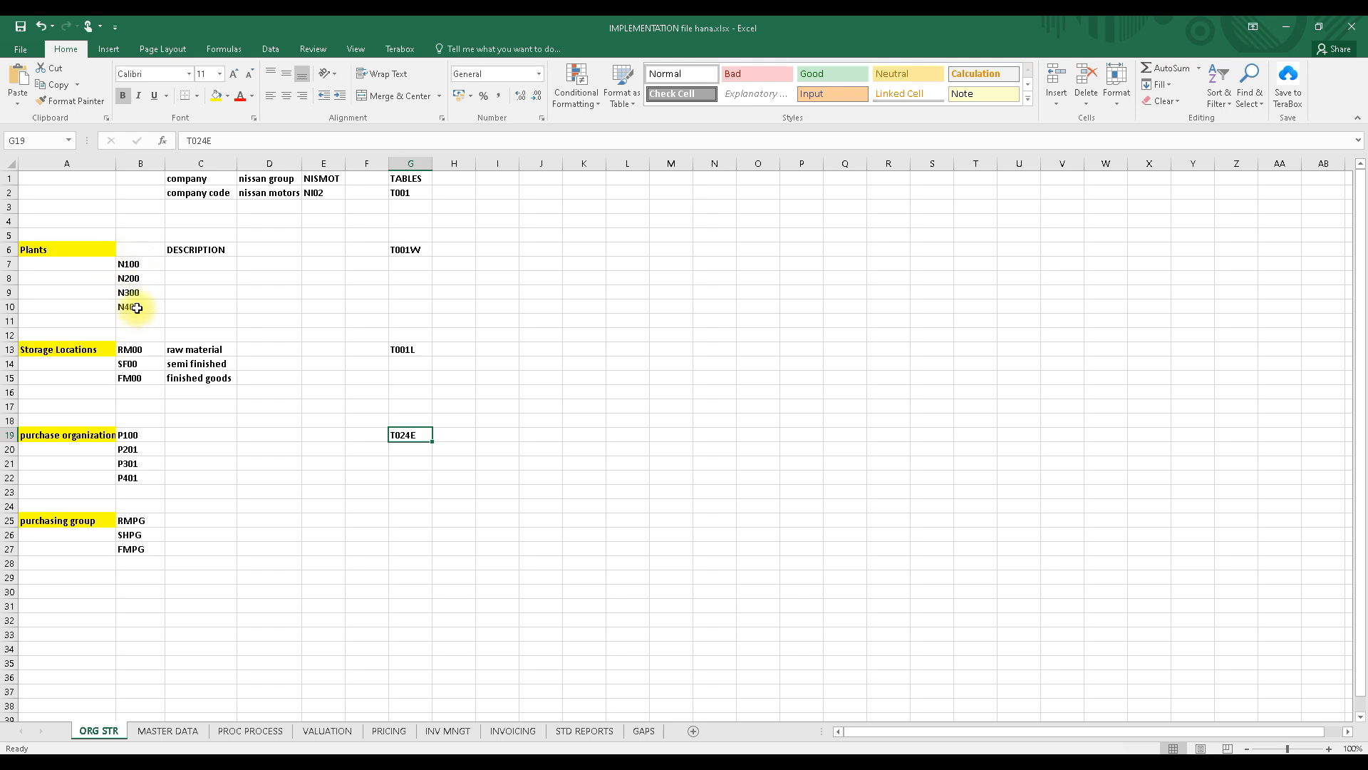
{"action": "left_click", "coordinate": [137, 265]}
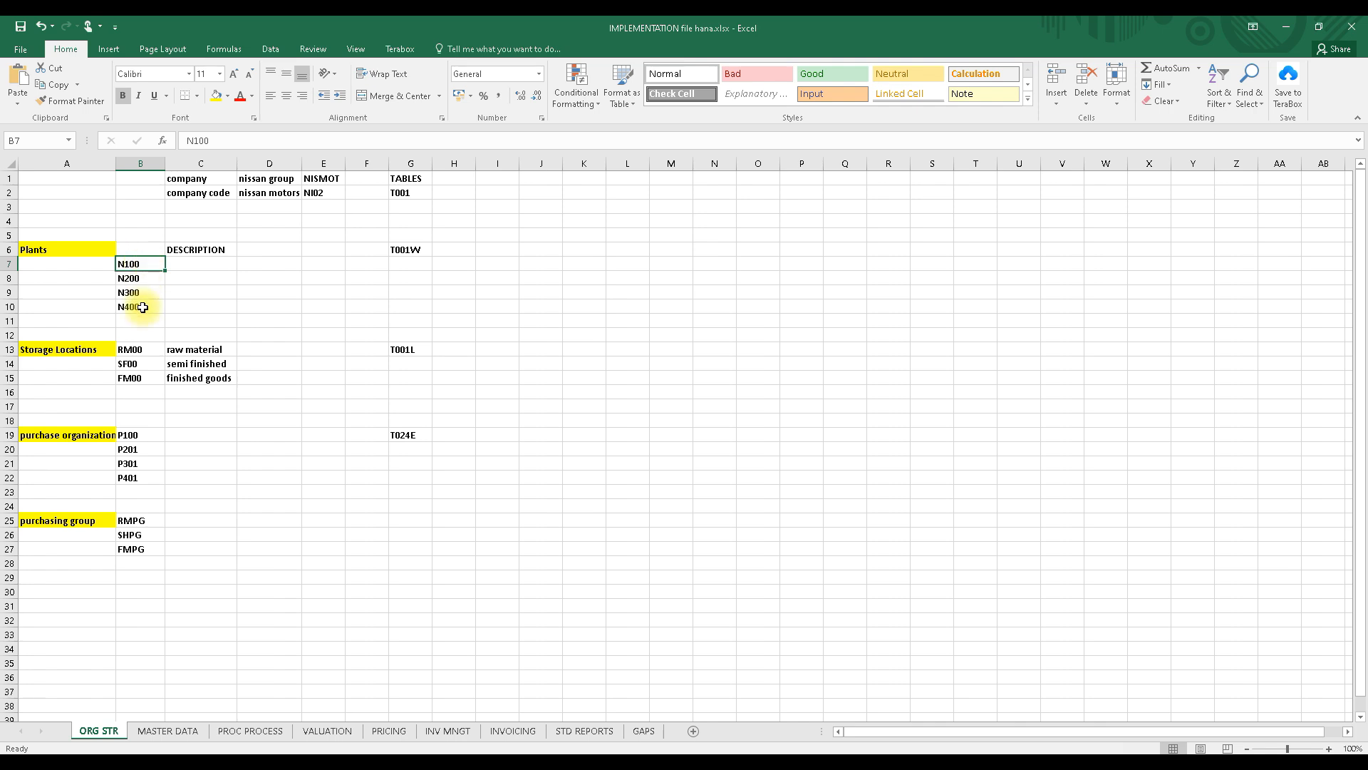
{"action": "left_click", "coordinate": [645, 767]}
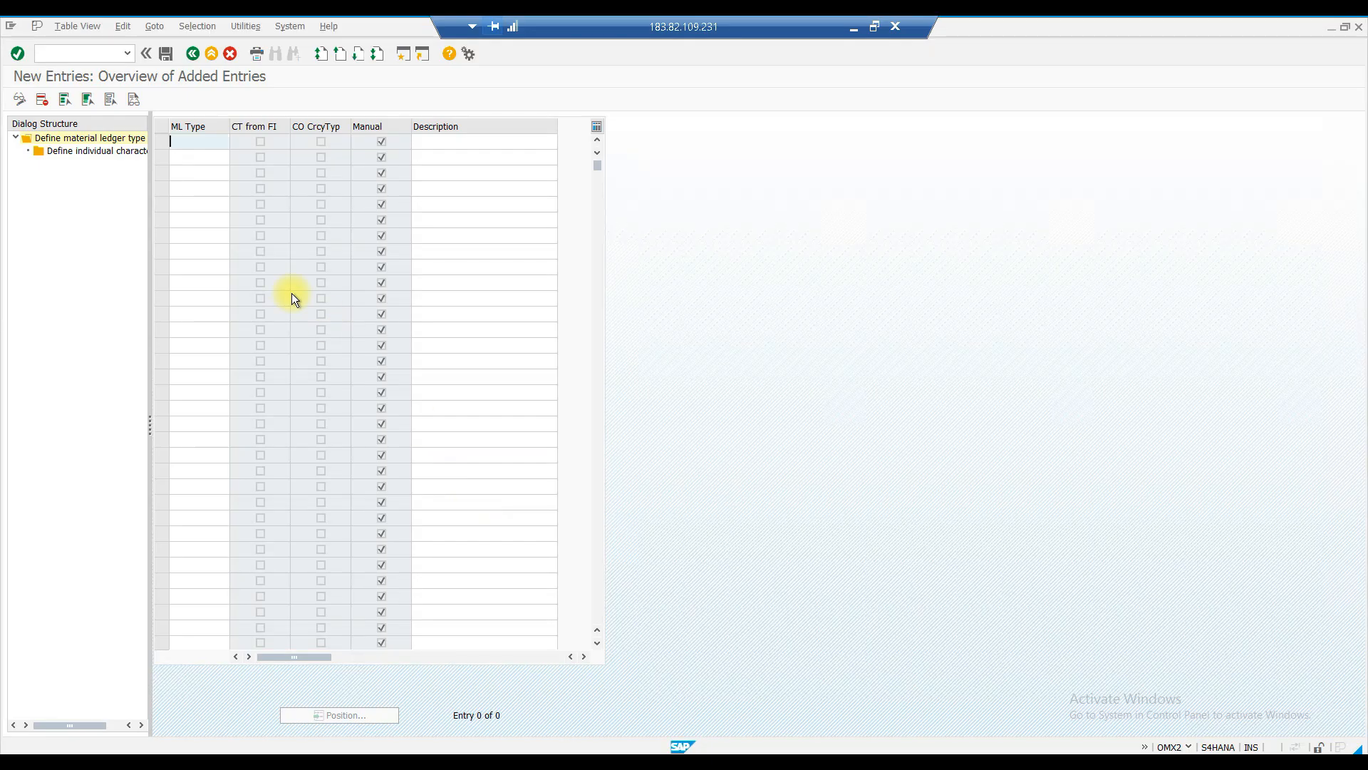
- Enter material ledger type n100 with the description "material ledger n100 plan"
{"action": "type", "text": "n100"}
{"action": "left_click", "coordinate": [426, 141]}
{"action": "type", "text": "ma"}
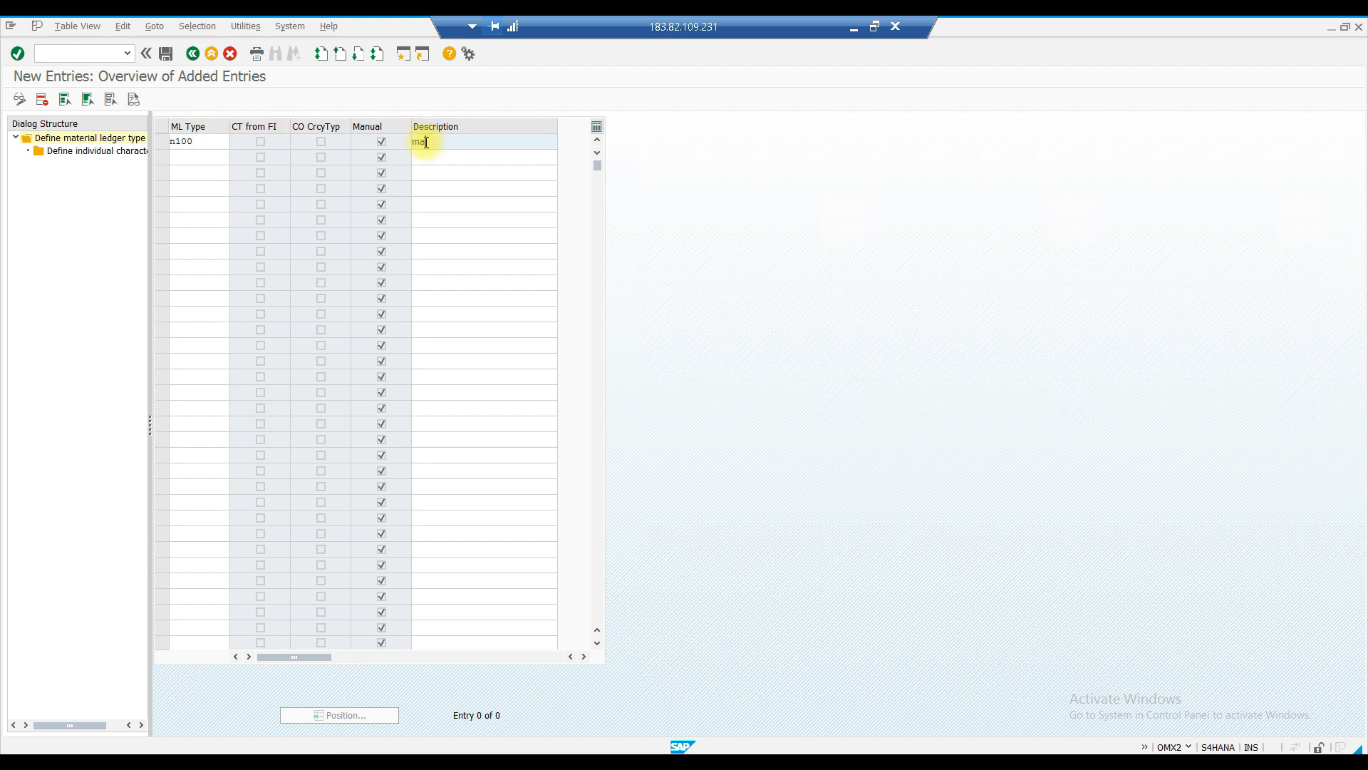
{"action": "type", "text": "terial ledger n100 plan"}
- Add ledger type n200 in the second row and copy the first row's description into the next three rows
{"action": "left_click", "coordinate": [193, 156]}
{"action": "type", "text": "n20"}
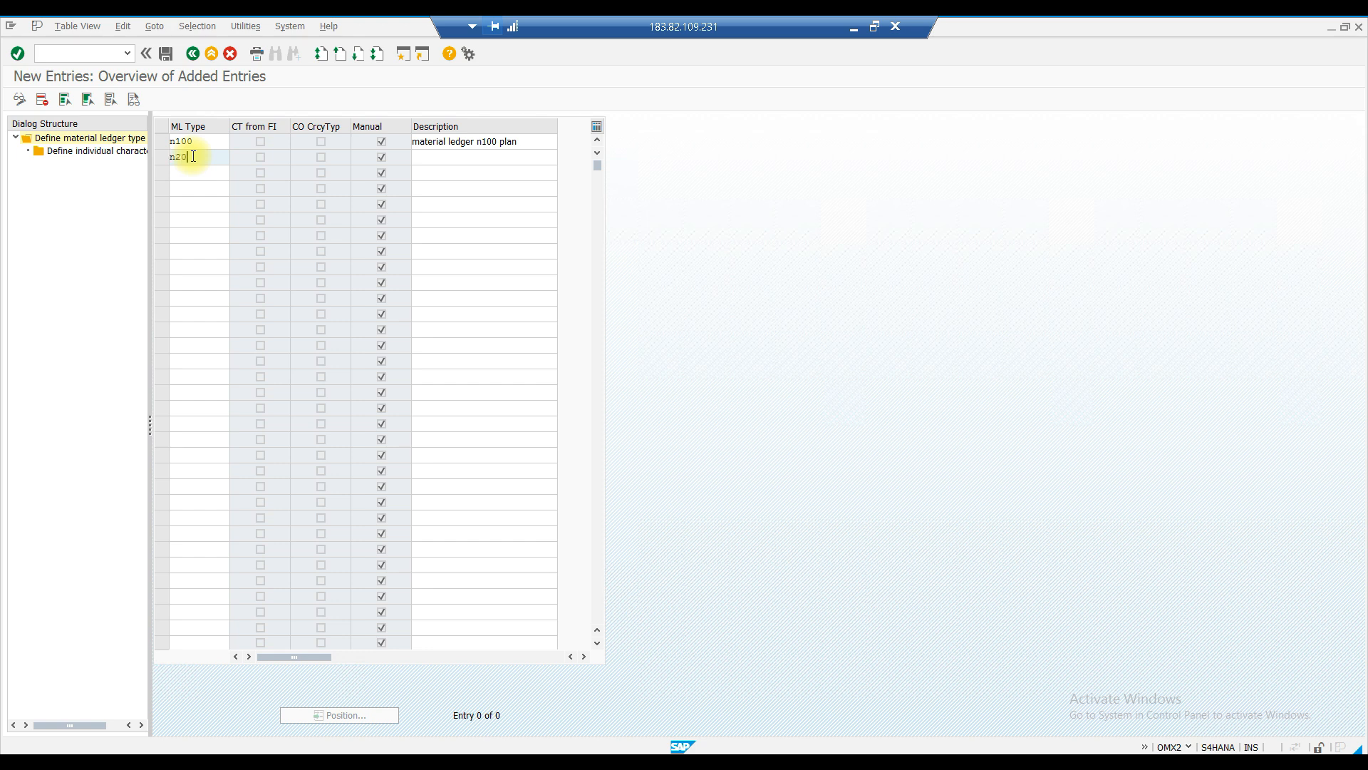
{"action": "left_click_drag", "start_coordinate": [520, 141], "coordinate": [411, 142]}
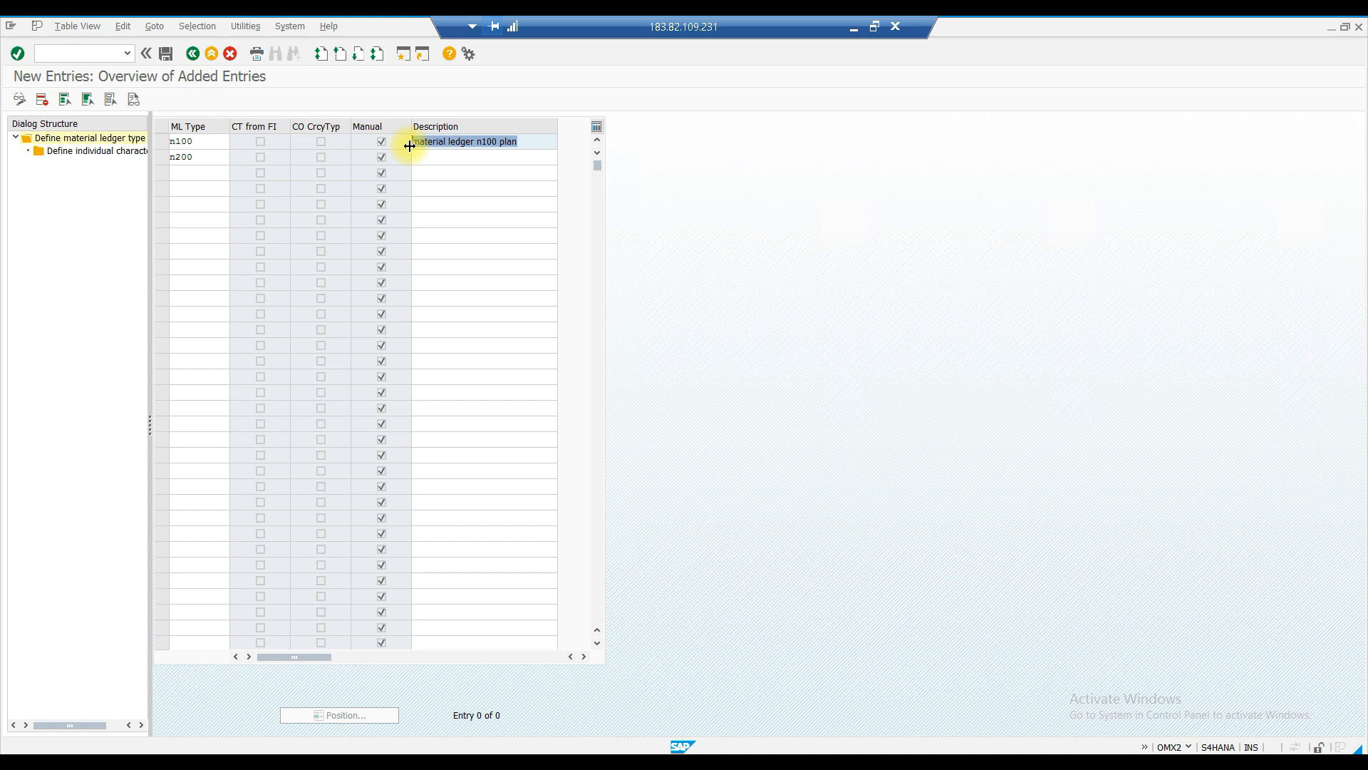
{"action": "key", "text": "ctrl+c"}
{"action": "left_click", "coordinate": [446, 156]}
{"action": "key", "text": "ctrl+v"}
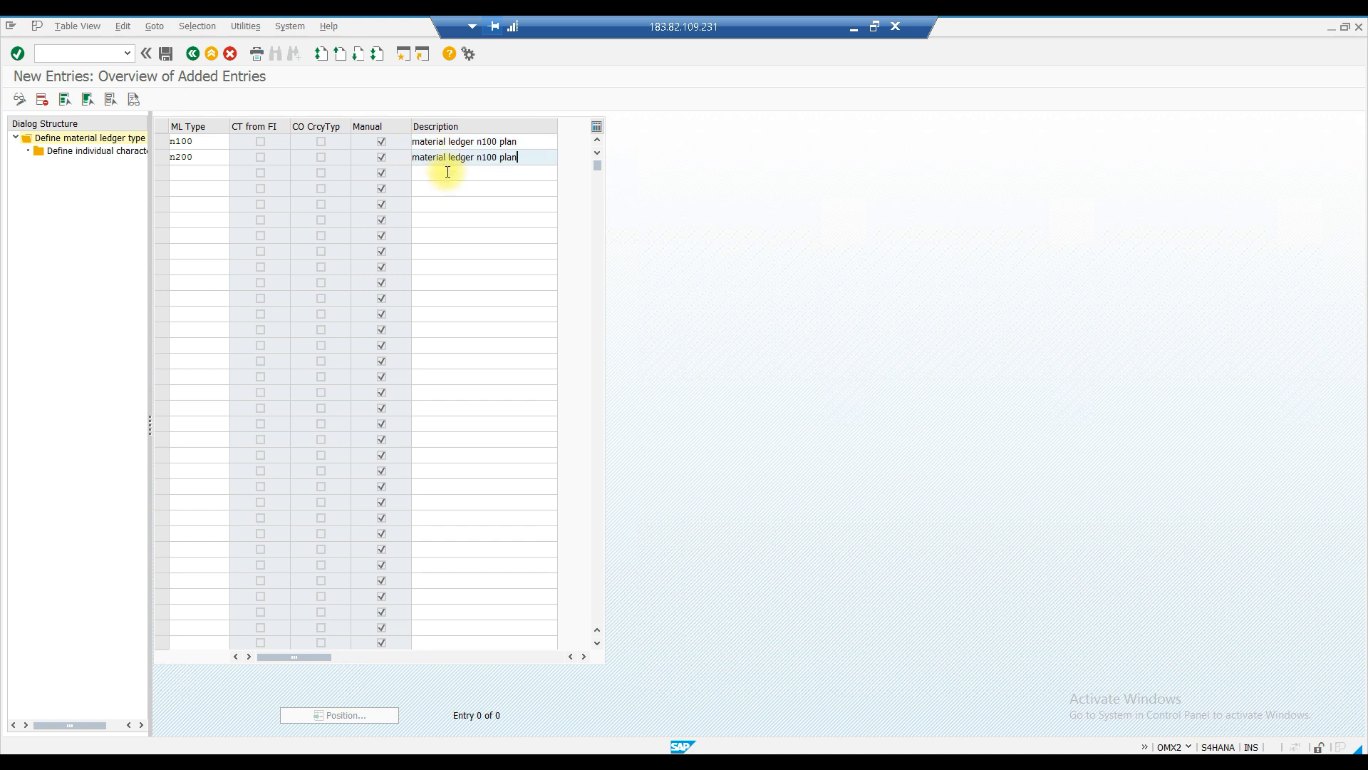
{"action": "left_click", "coordinate": [447, 173]}
{"action": "key", "text": "ctrl+v"}
{"action": "left_click", "coordinate": [437, 189]}
{"action": "key", "text": "ctrl+v"}
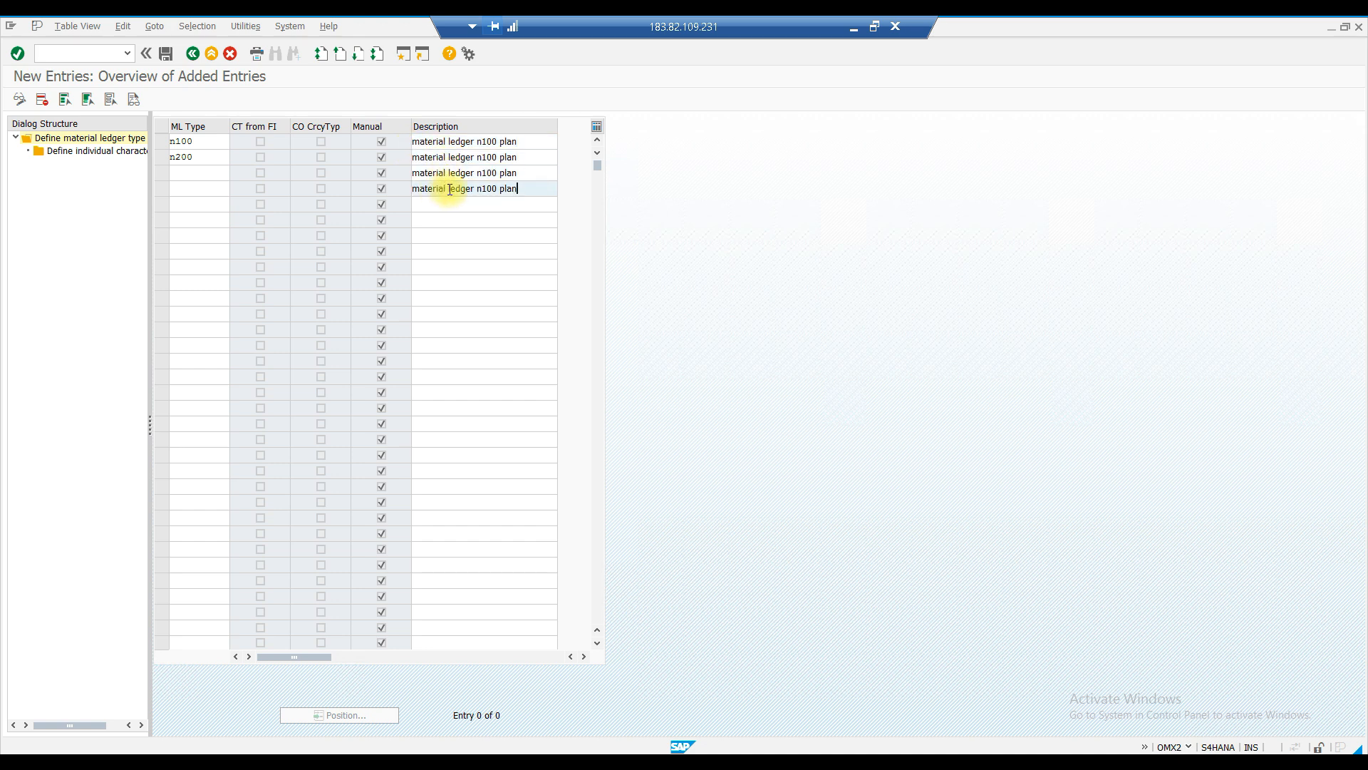
- Change the plant codes in the three copied descriptions to n200, n300 and n400
{"action": "left_click", "coordinate": [487, 156]}
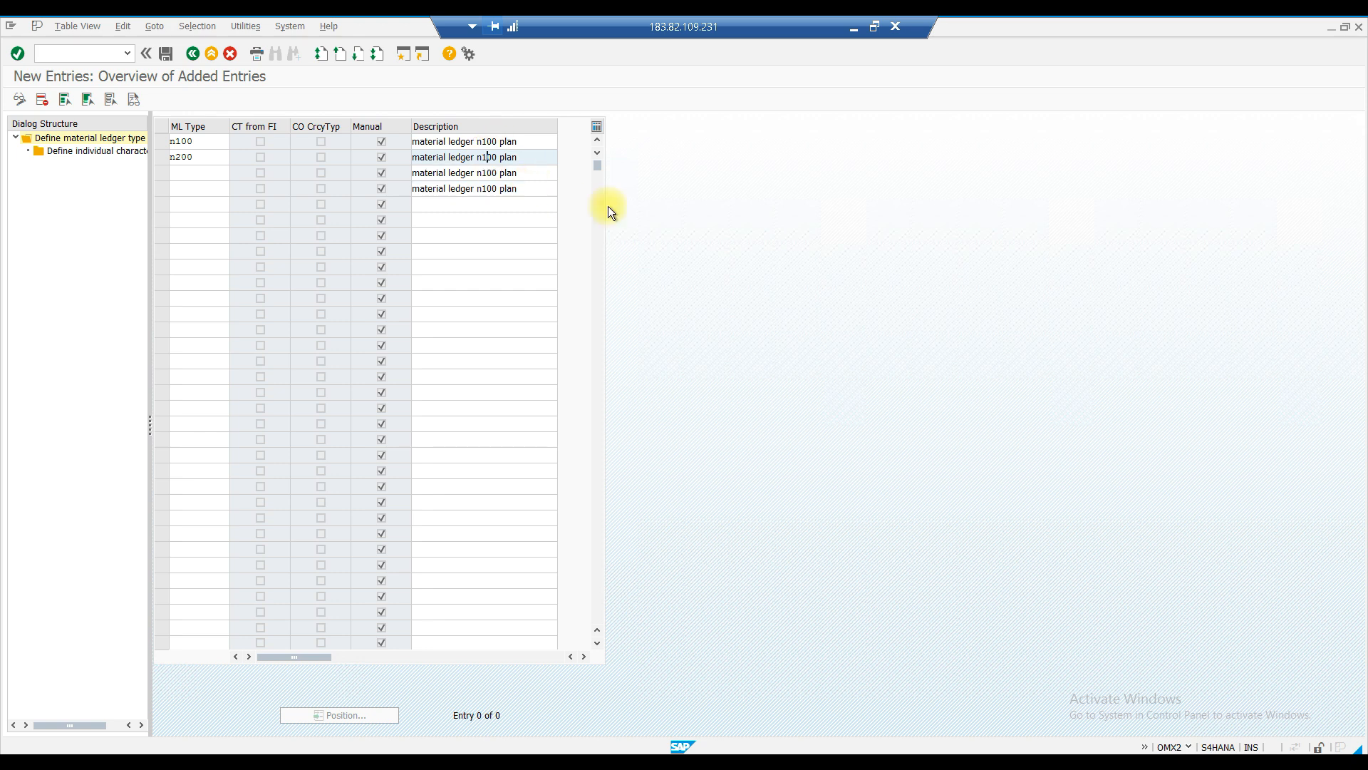
{"action": "key", "text": "BackSpace"}
{"action": "type", "text": "2"}
{"action": "left_click", "coordinate": [488, 173]}
{"action": "key", "text": "BackSpace"}
{"action": "type", "text": "3"}
{"action": "left_click", "coordinate": [486, 188]}
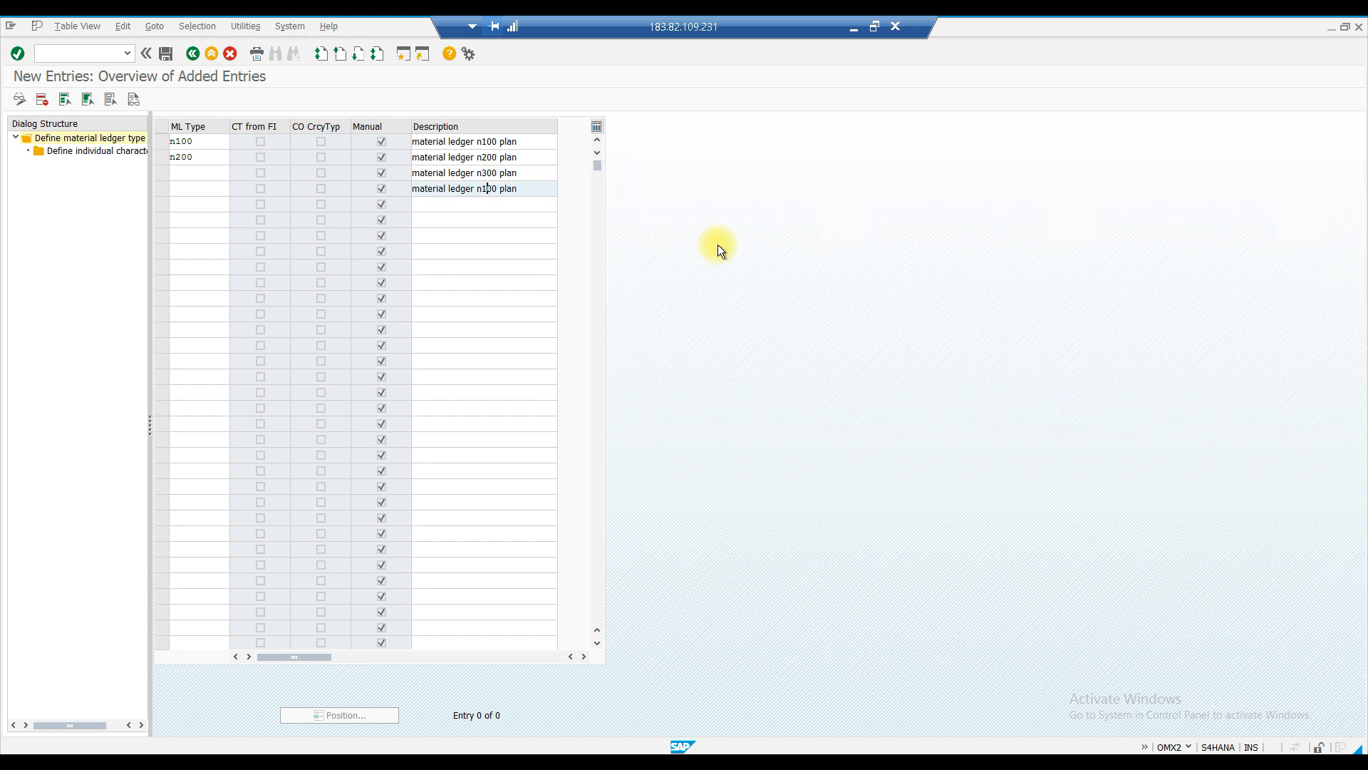
{"action": "key", "text": "BackSpace"}
{"action": "type", "text": "4"}
- Enter material ledger types n300 and n400 in the third and fourth rows and confirm the entries
{"action": "left_click", "coordinate": [177, 176]}
{"action": "type", "text": "n300"}
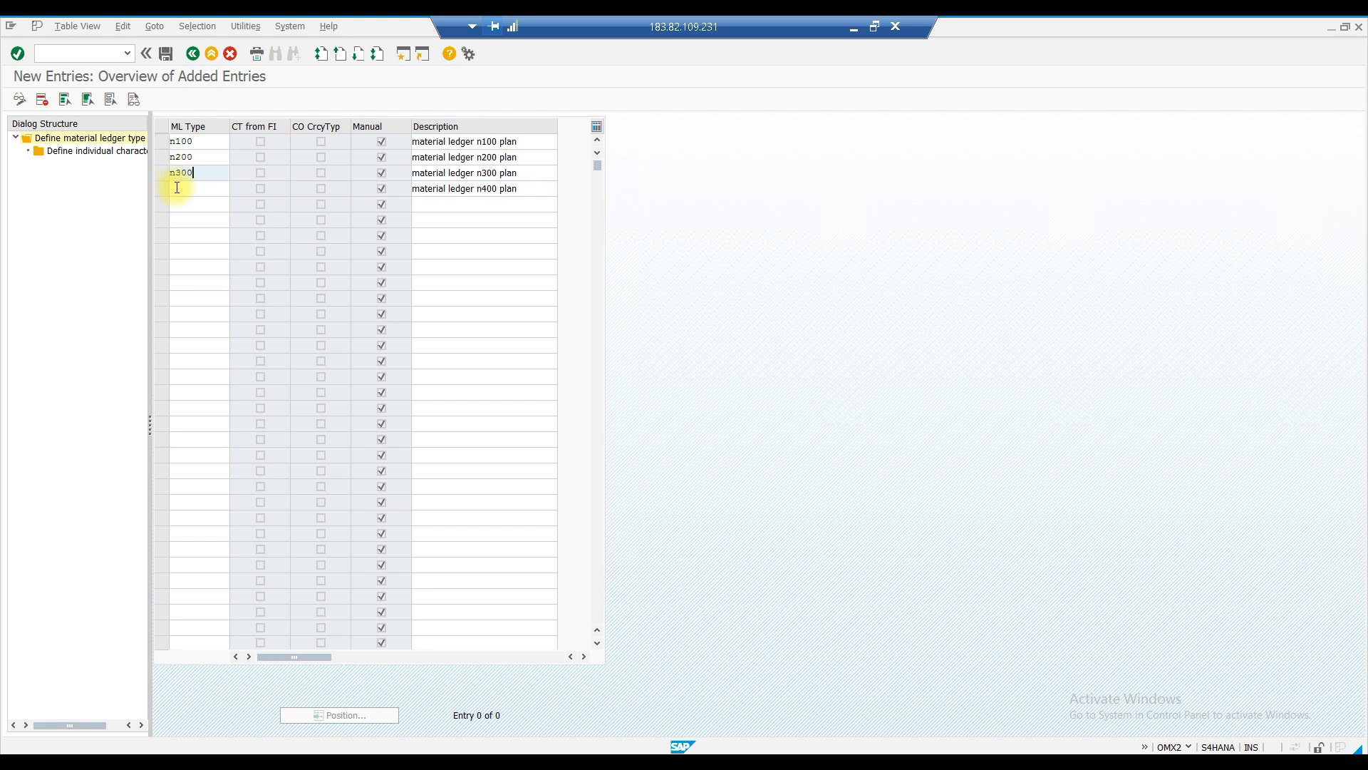
{"action": "left_click", "coordinate": [177, 191]}
{"action": "type", "text": "n400"}
{"action": "key", "text": "Return"}
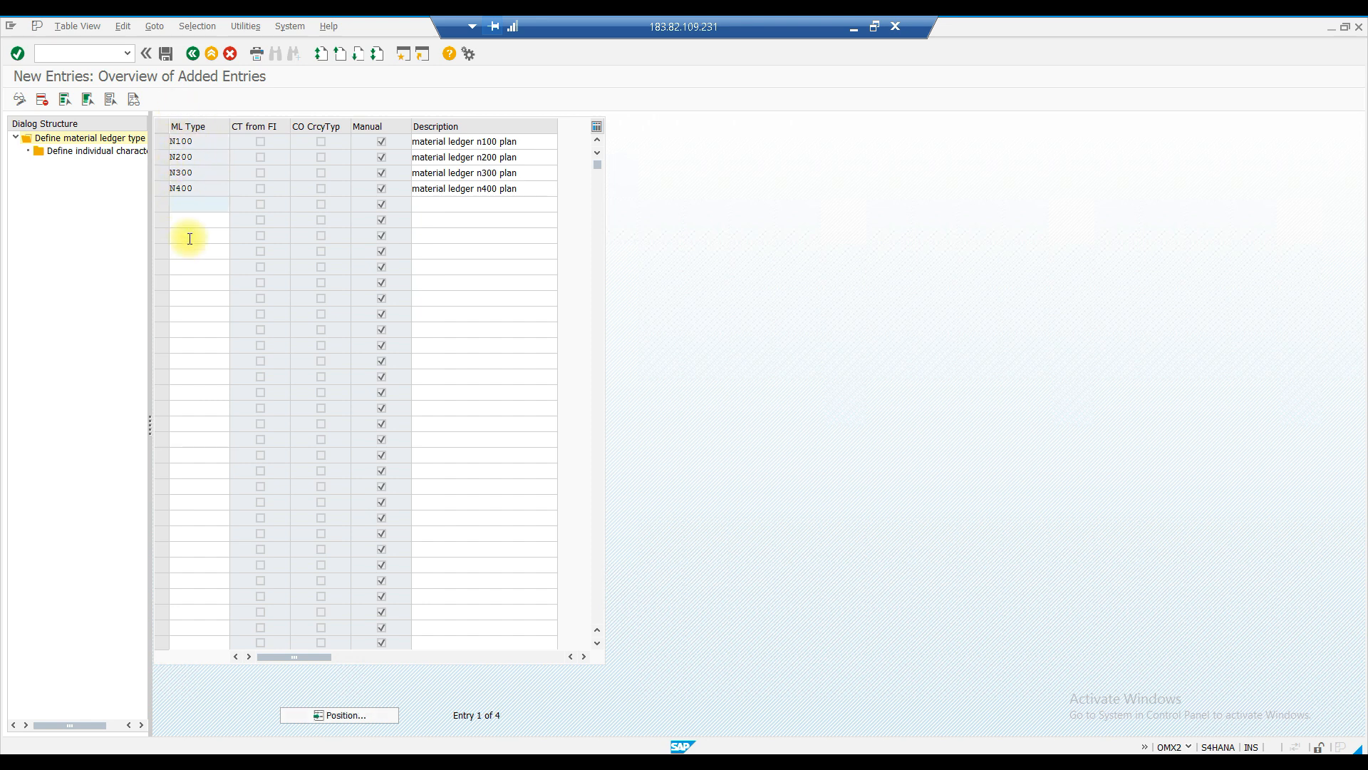
- Examine the individual characteristics of ledger type N100 and the available currency types, and return to the ledger type list
{"action": "left_click", "coordinate": [156, 140]}
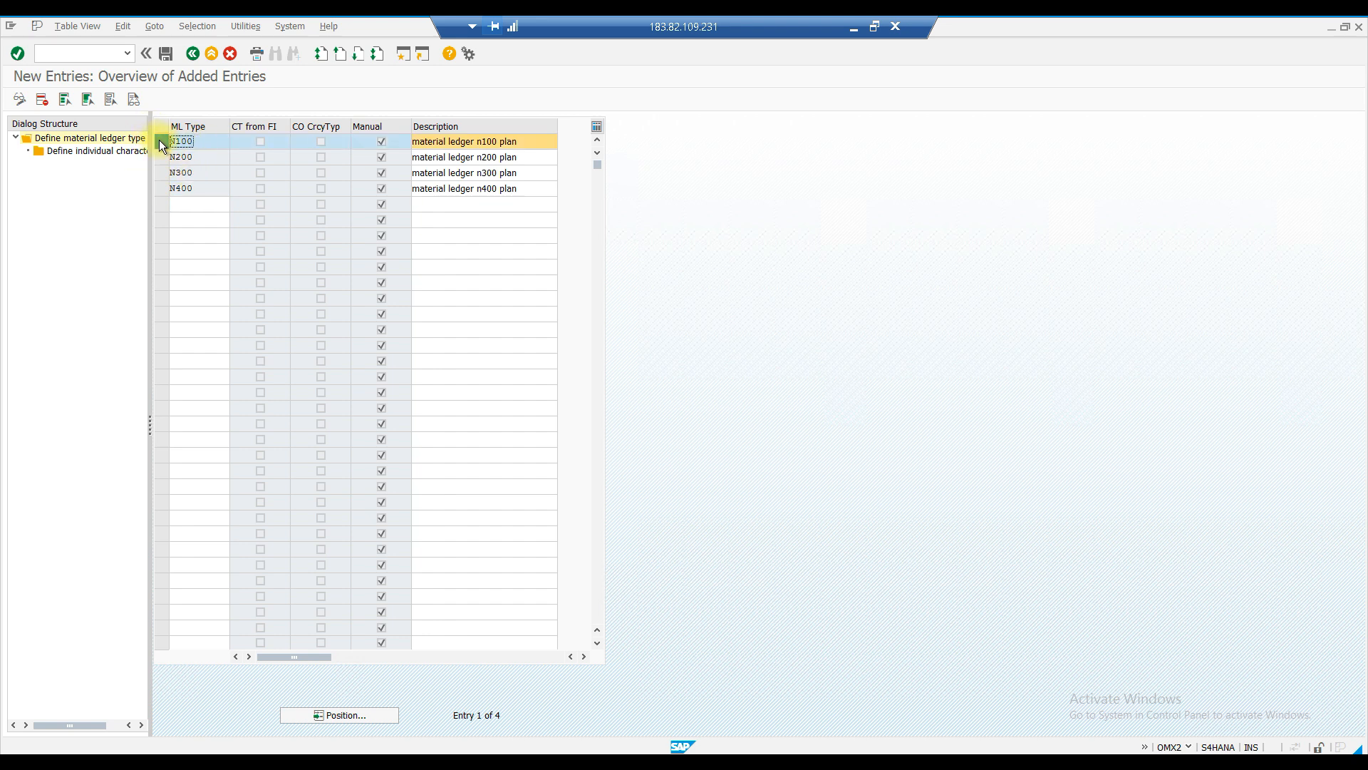
{"action": "double_click", "coordinate": [74, 152]}
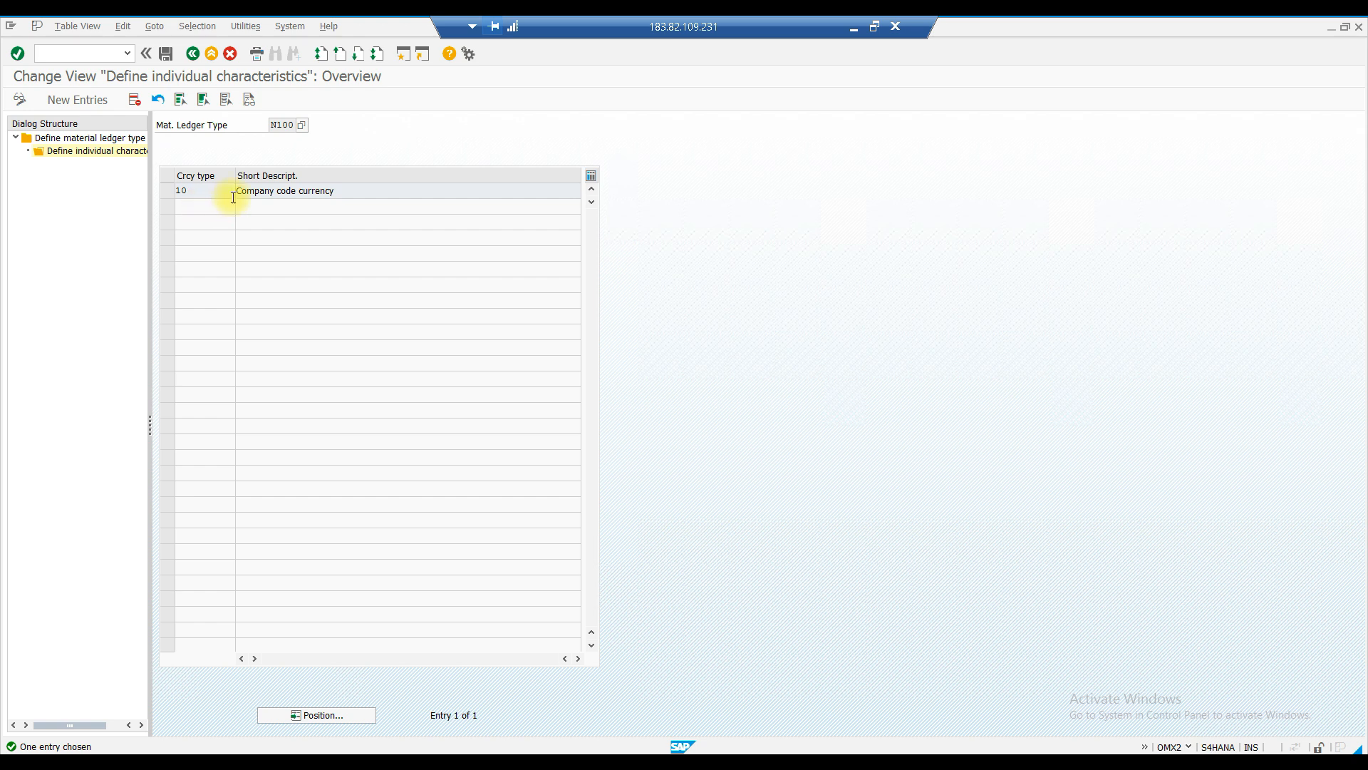
{"action": "left_click", "coordinate": [80, 100]}
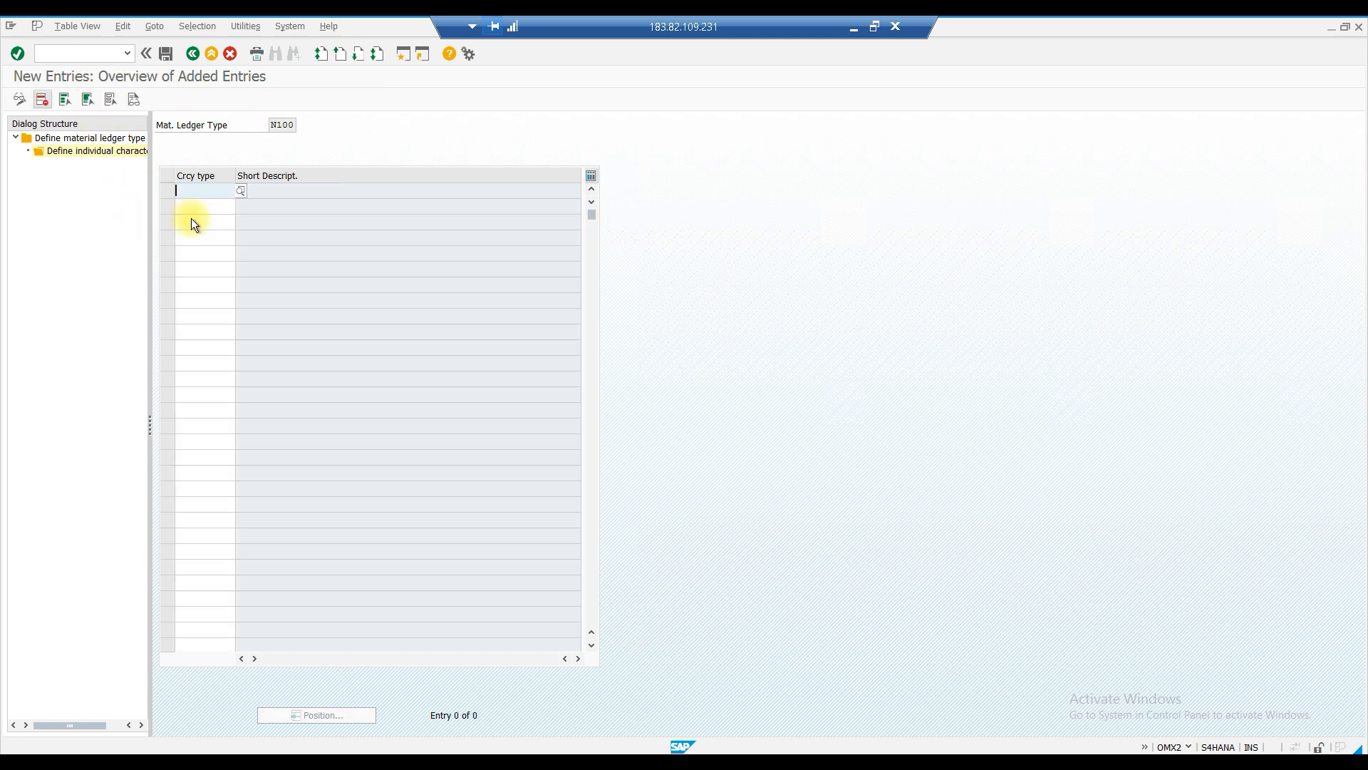
{"action": "left_click", "coordinate": [198, 190]}
{"action": "left_click", "coordinate": [241, 191]}
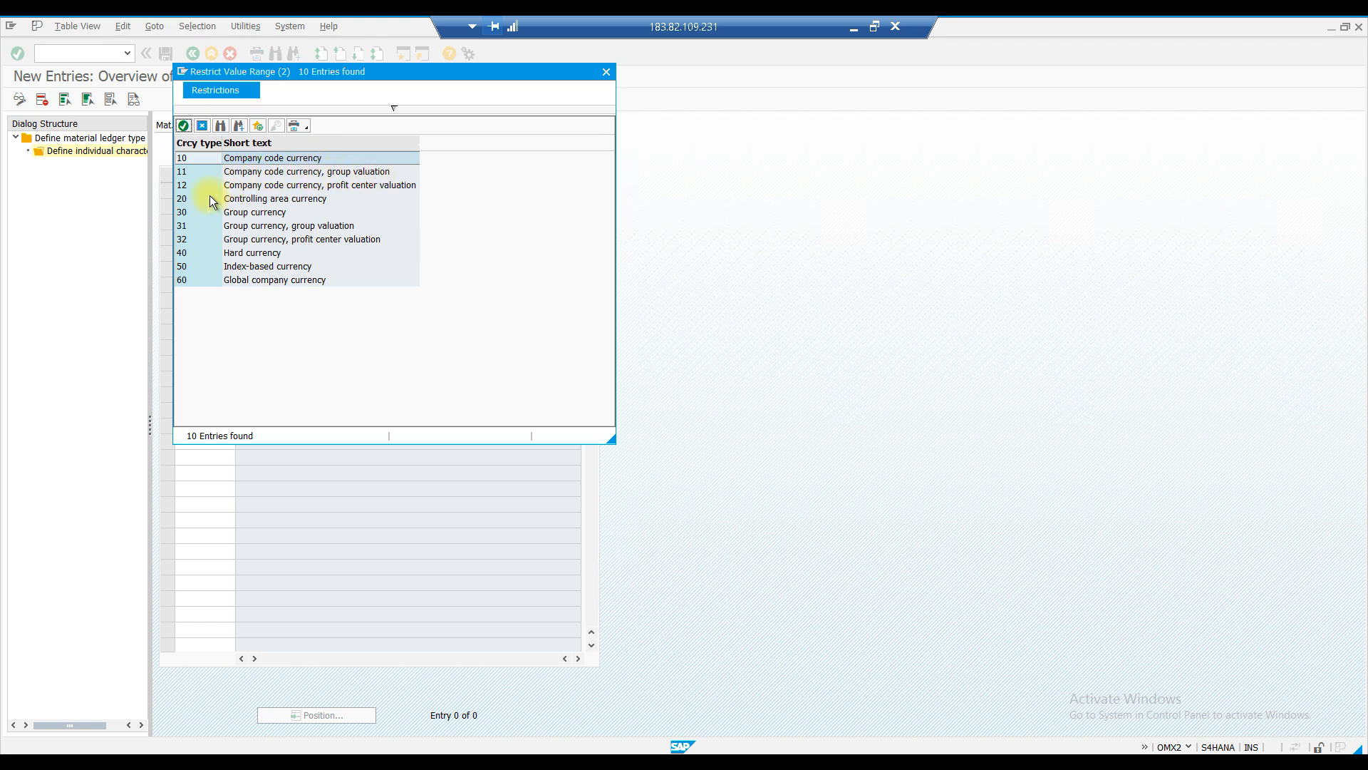
{"action": "left_click", "coordinate": [237, 213]}
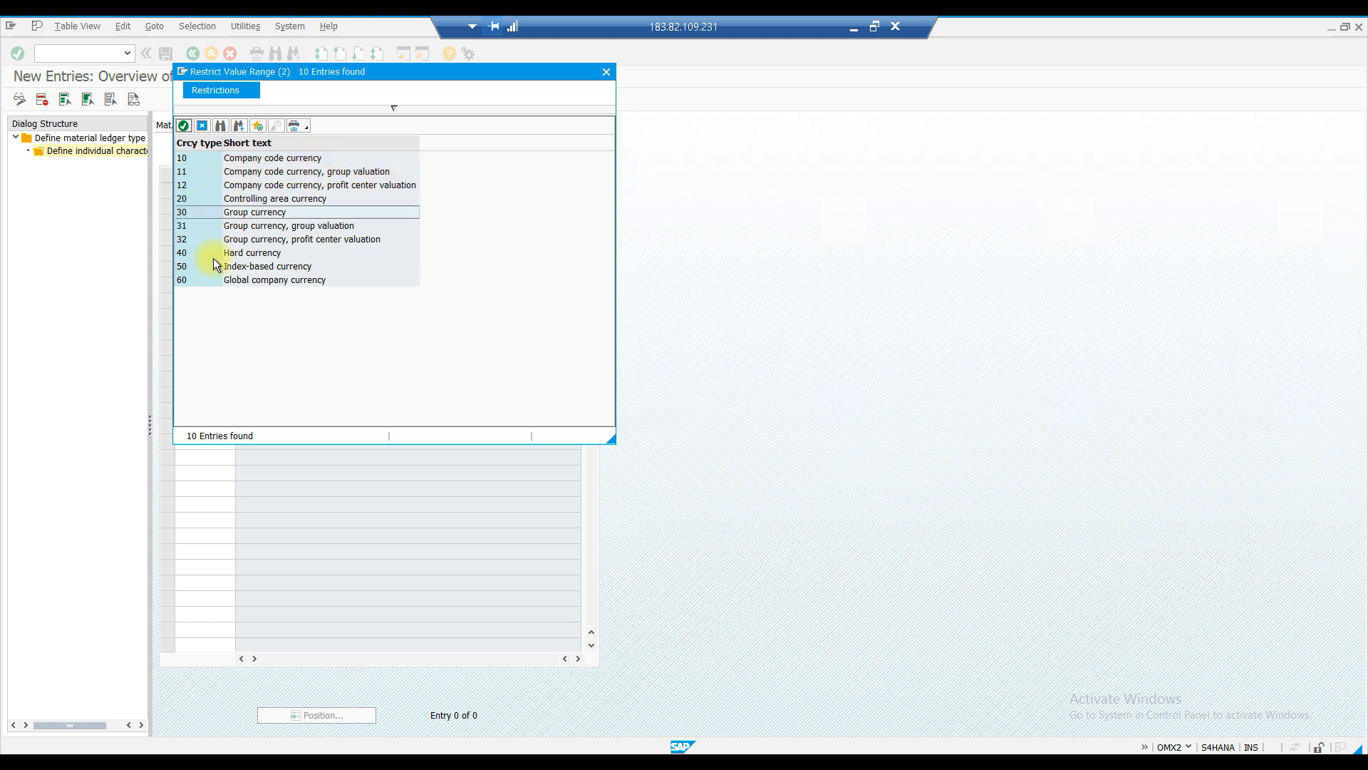
{"action": "left_click", "coordinate": [235, 253]}
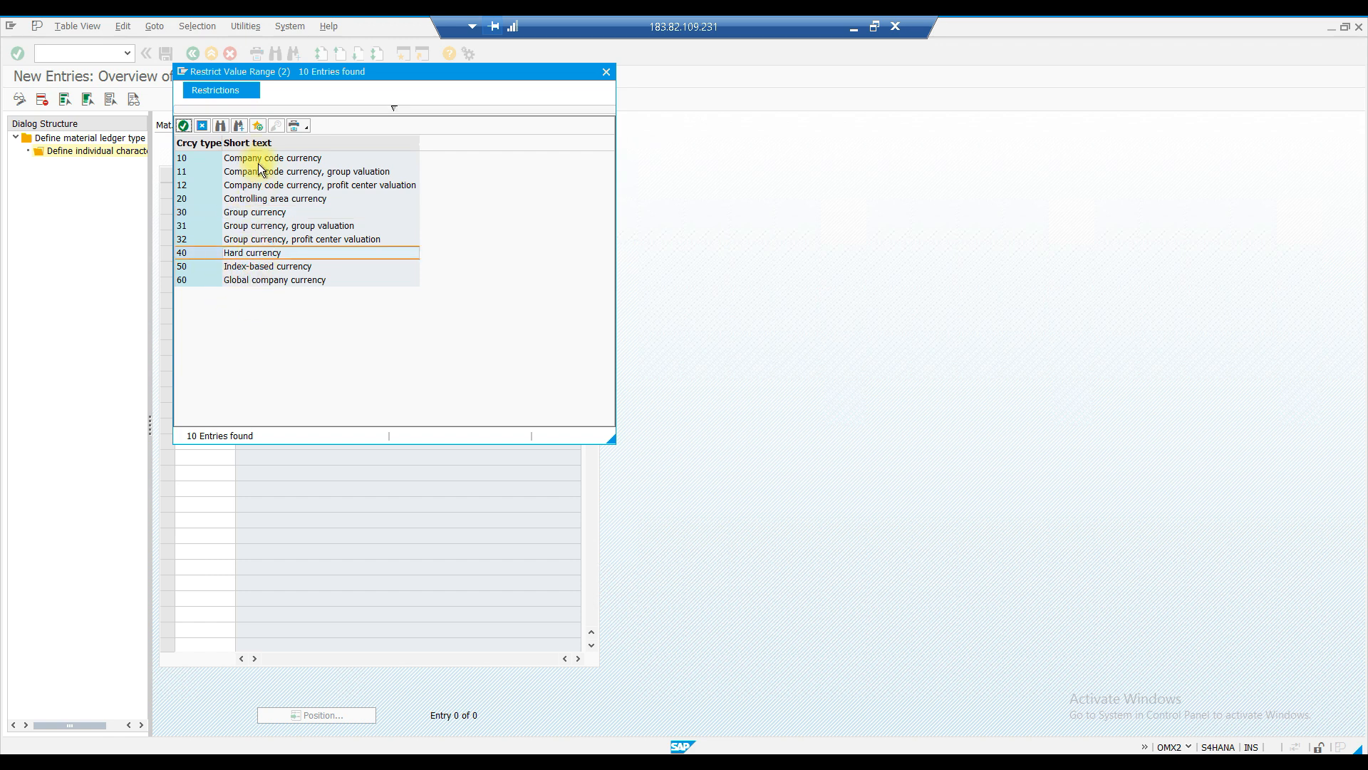
{"action": "left_click", "coordinate": [605, 73]}
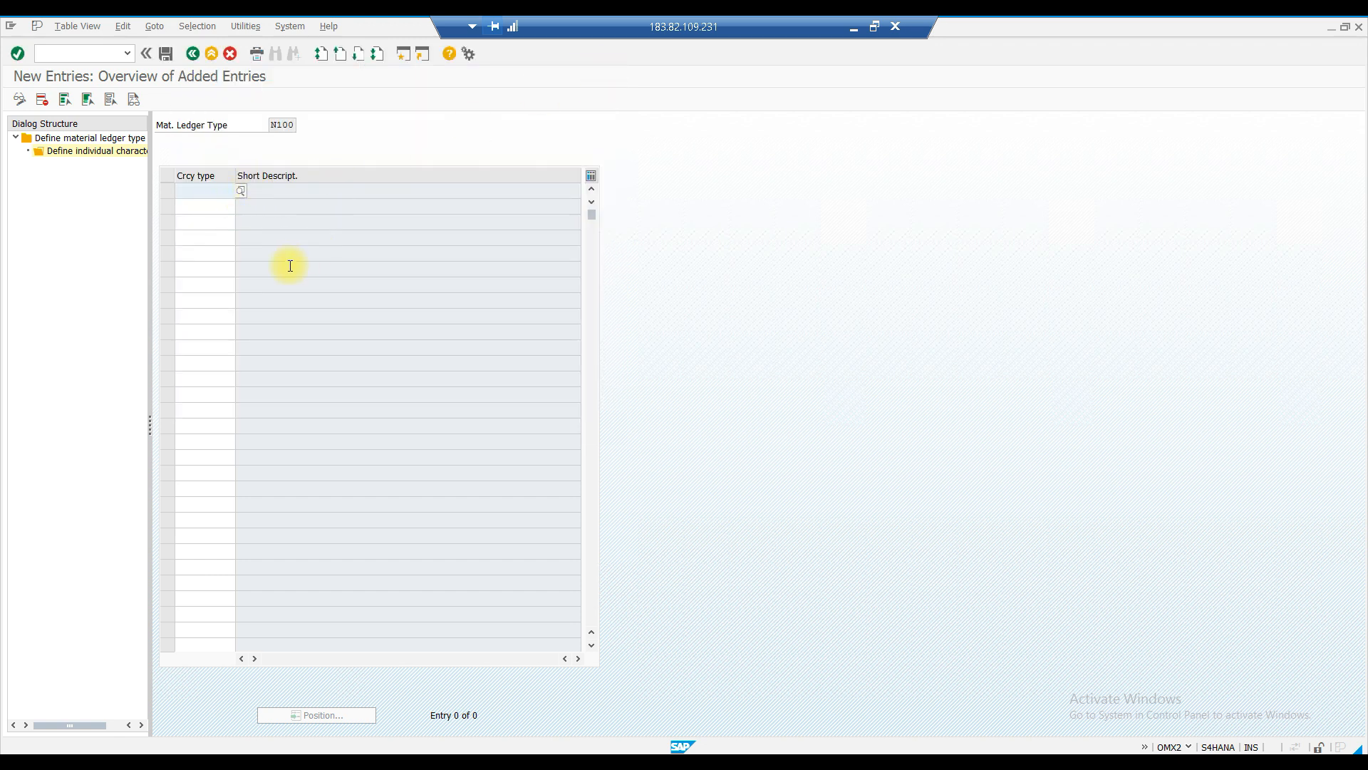
{"action": "left_click", "coordinate": [194, 53]}
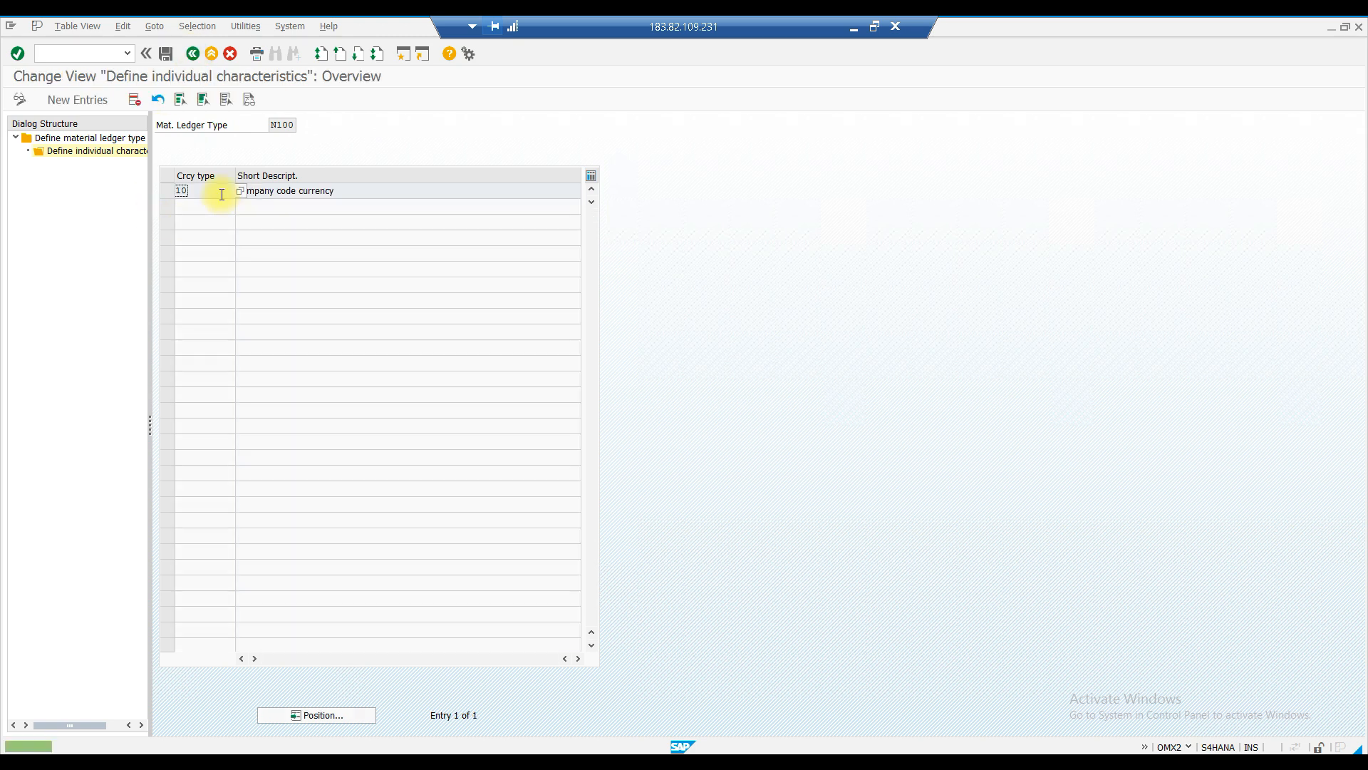
{"action": "left_click", "coordinate": [346, 191]}
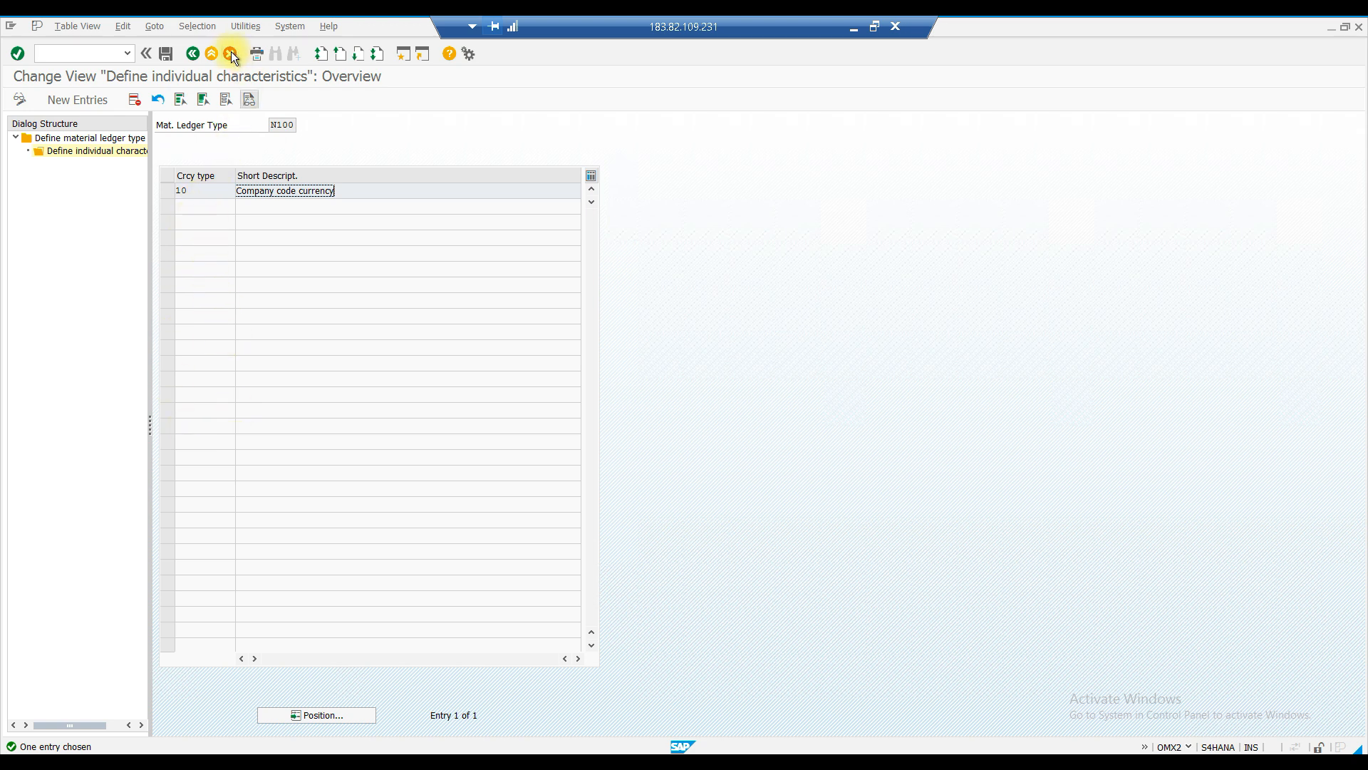
{"action": "left_click", "coordinate": [194, 53]}
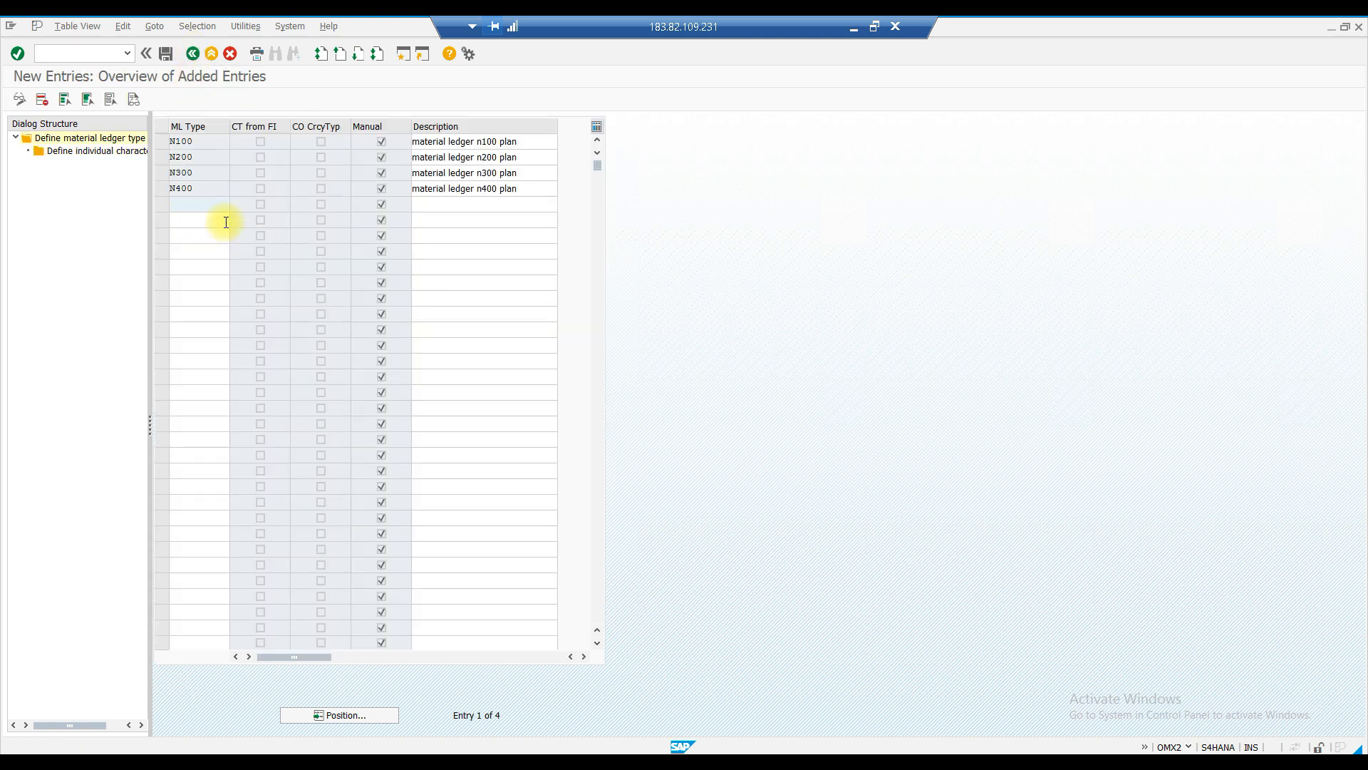
- Check the individual characteristics of material ledger type N200 and return to the list of new ledger types
{"action": "left_click", "coordinate": [161, 157]}
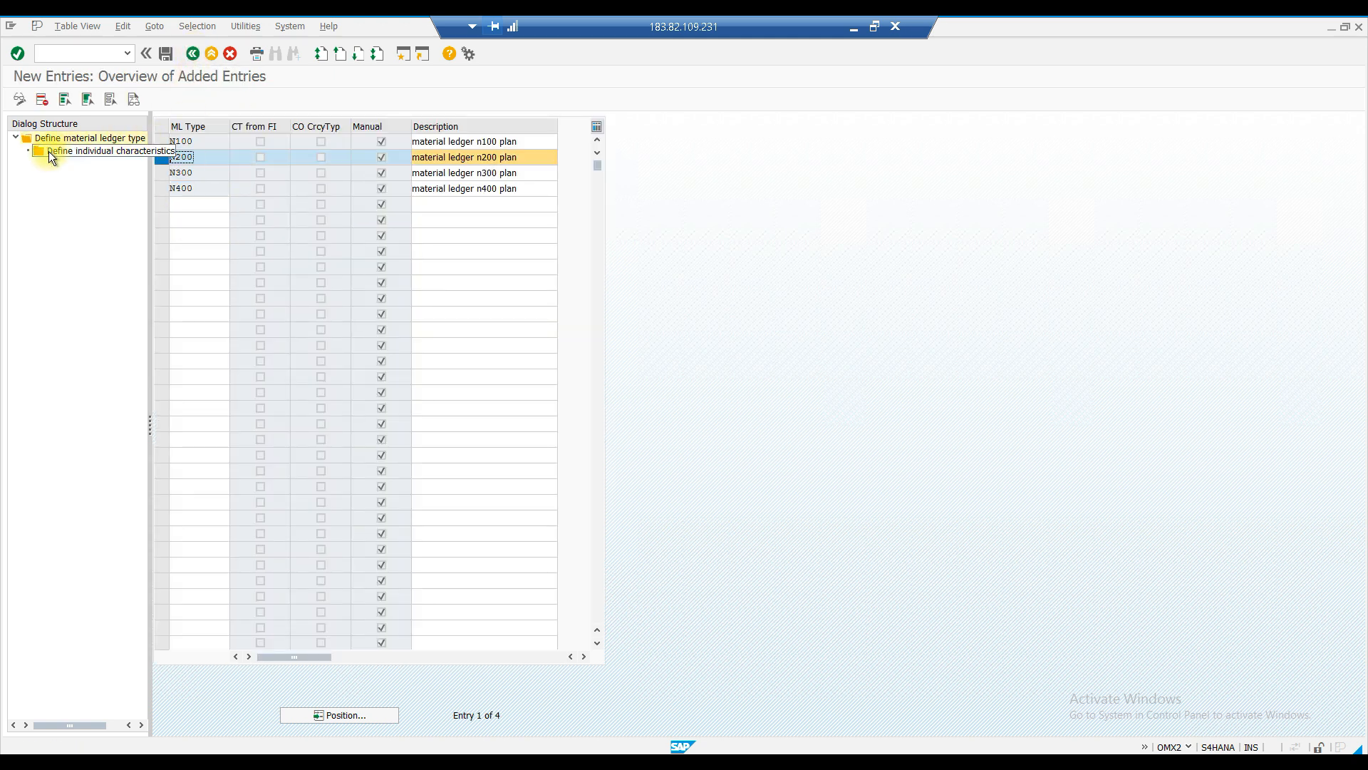
{"action": "double_click", "coordinate": [74, 152]}
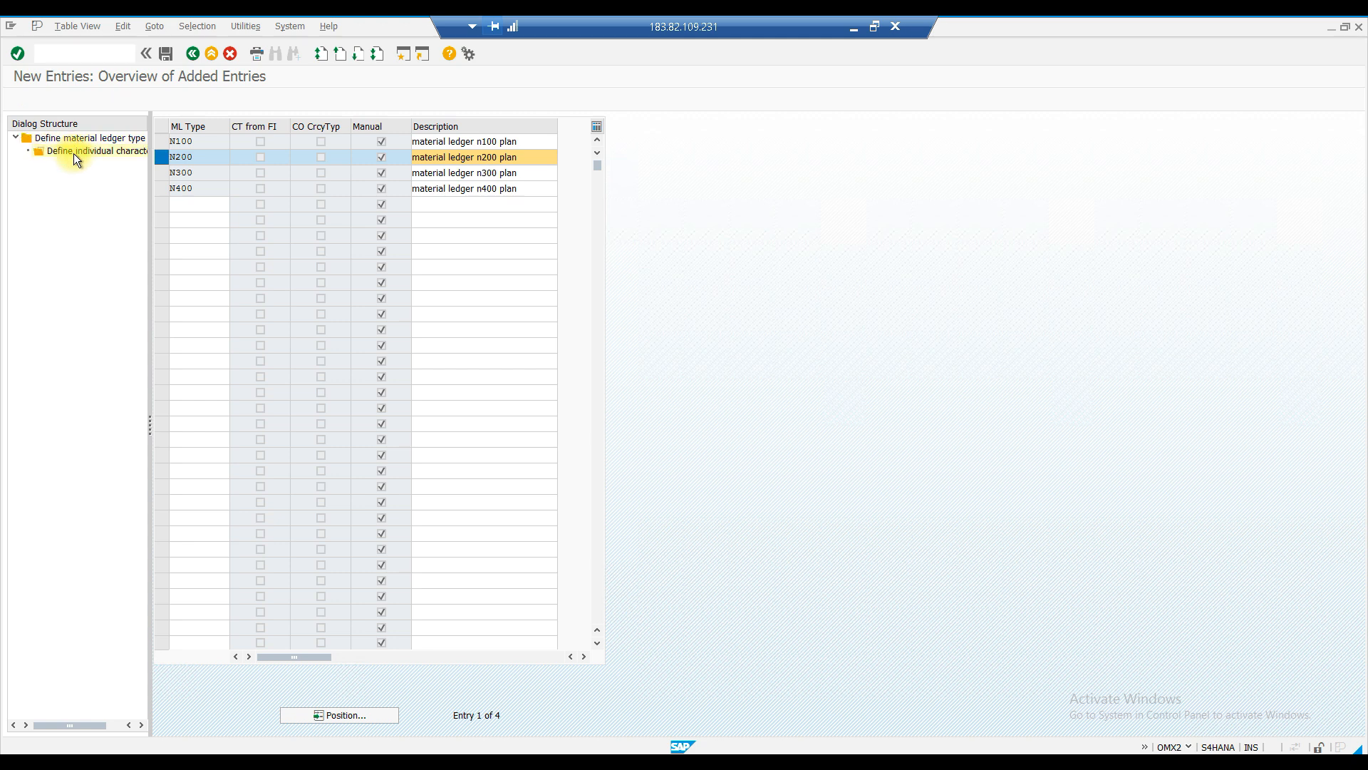
{"action": "left_click", "coordinate": [192, 53]}
- Save the new material ledger types in the nissan org str customizing request and return to the implementation guide
{"action": "left_click", "coordinate": [162, 52]}
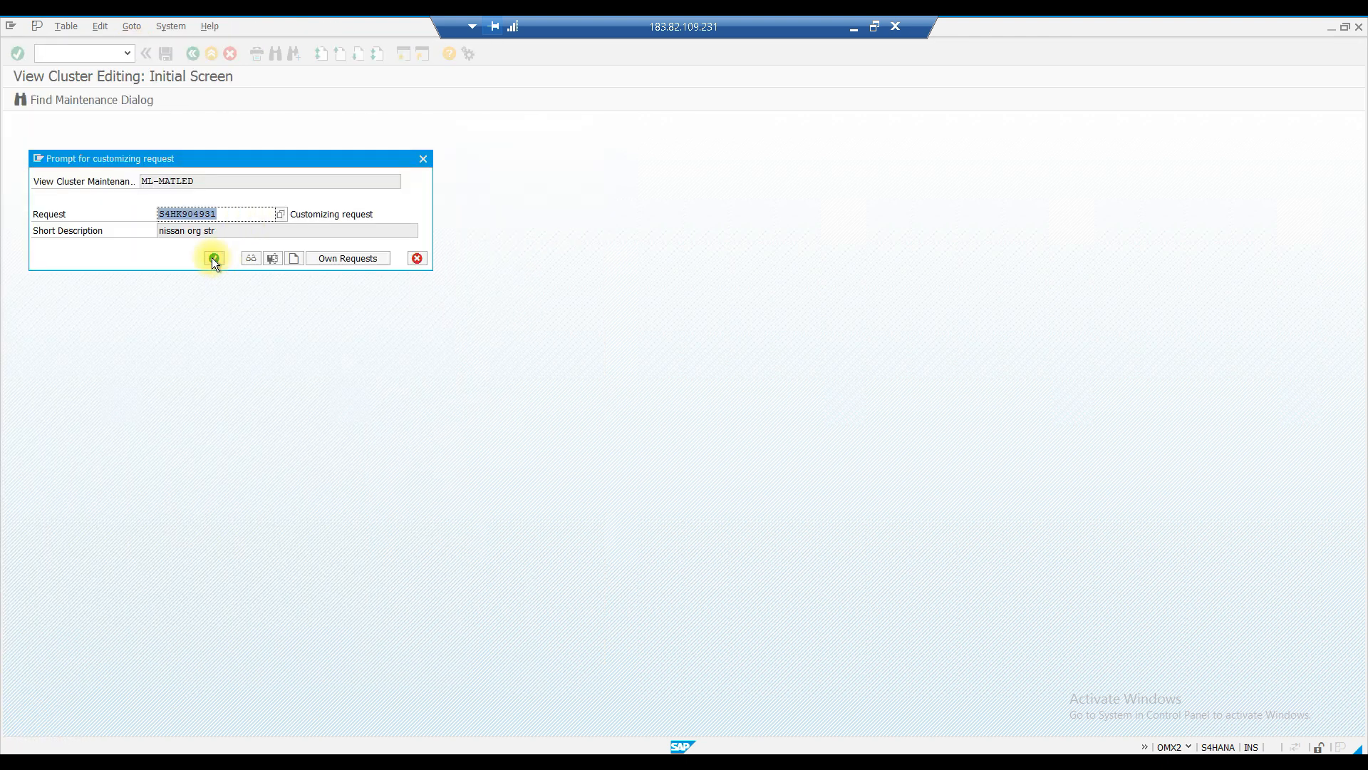
{"action": "left_click", "coordinate": [213, 258]}
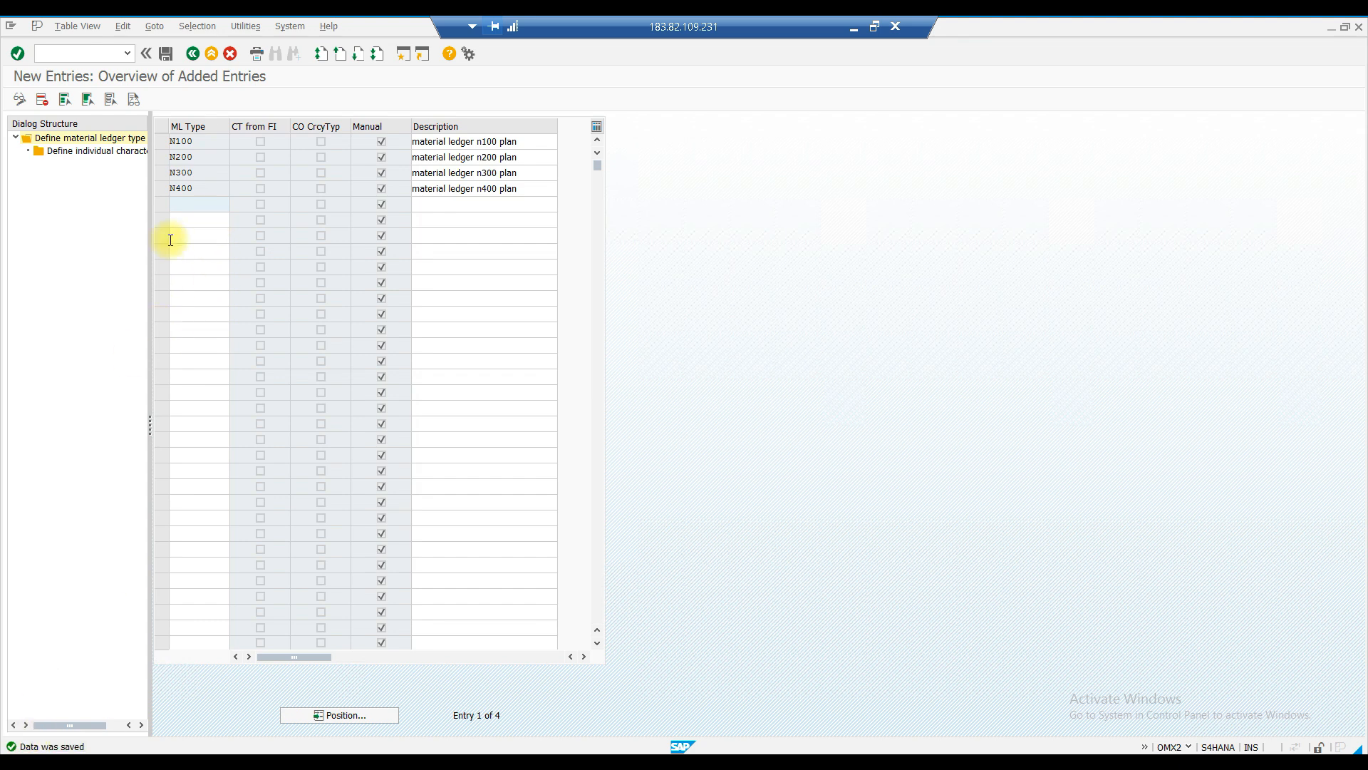
{"action": "left_click", "coordinate": [194, 54]}
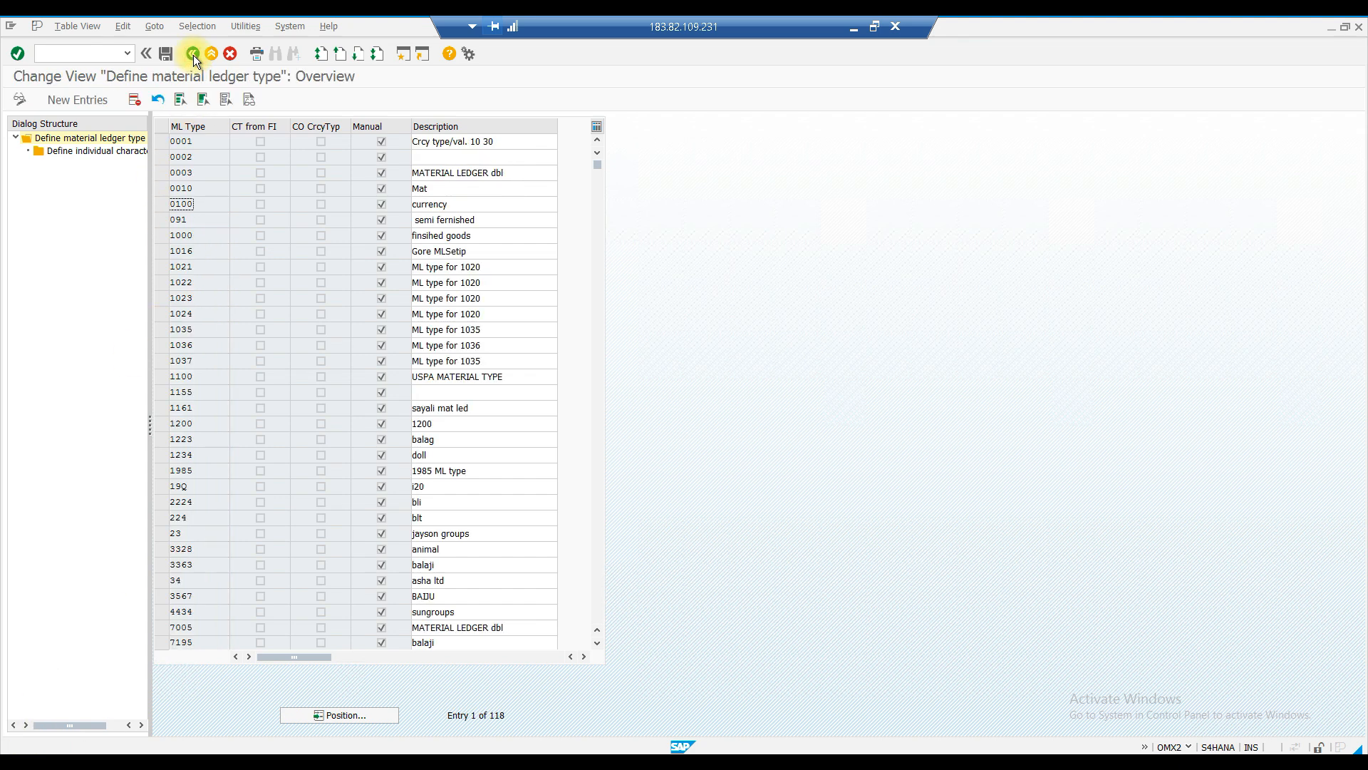
{"action": "left_click", "coordinate": [194, 55]}
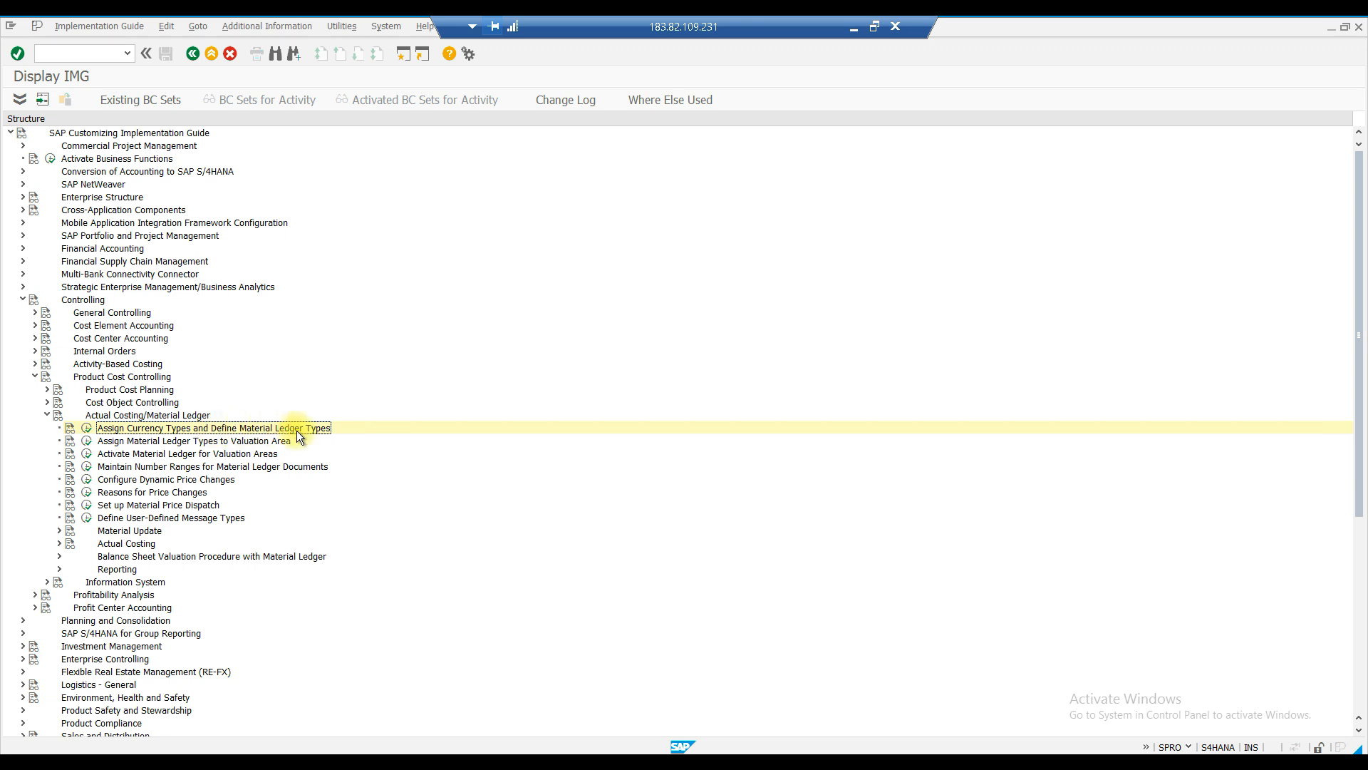
- Open the assignment of material ledger types to valuation areas and look for existing entries for the N100 to N400 plants
{"action": "left_click", "coordinate": [86, 441]}
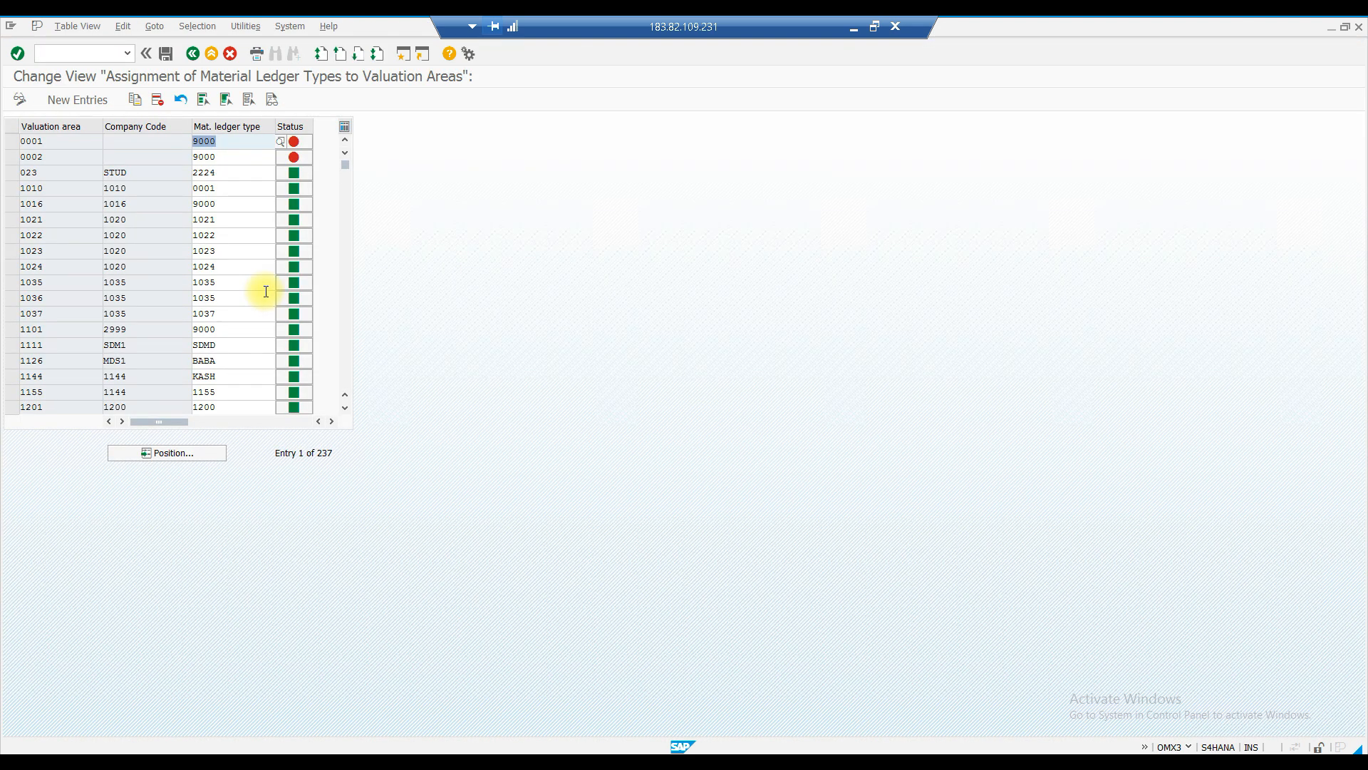
{"action": "left_click", "coordinate": [169, 452]}
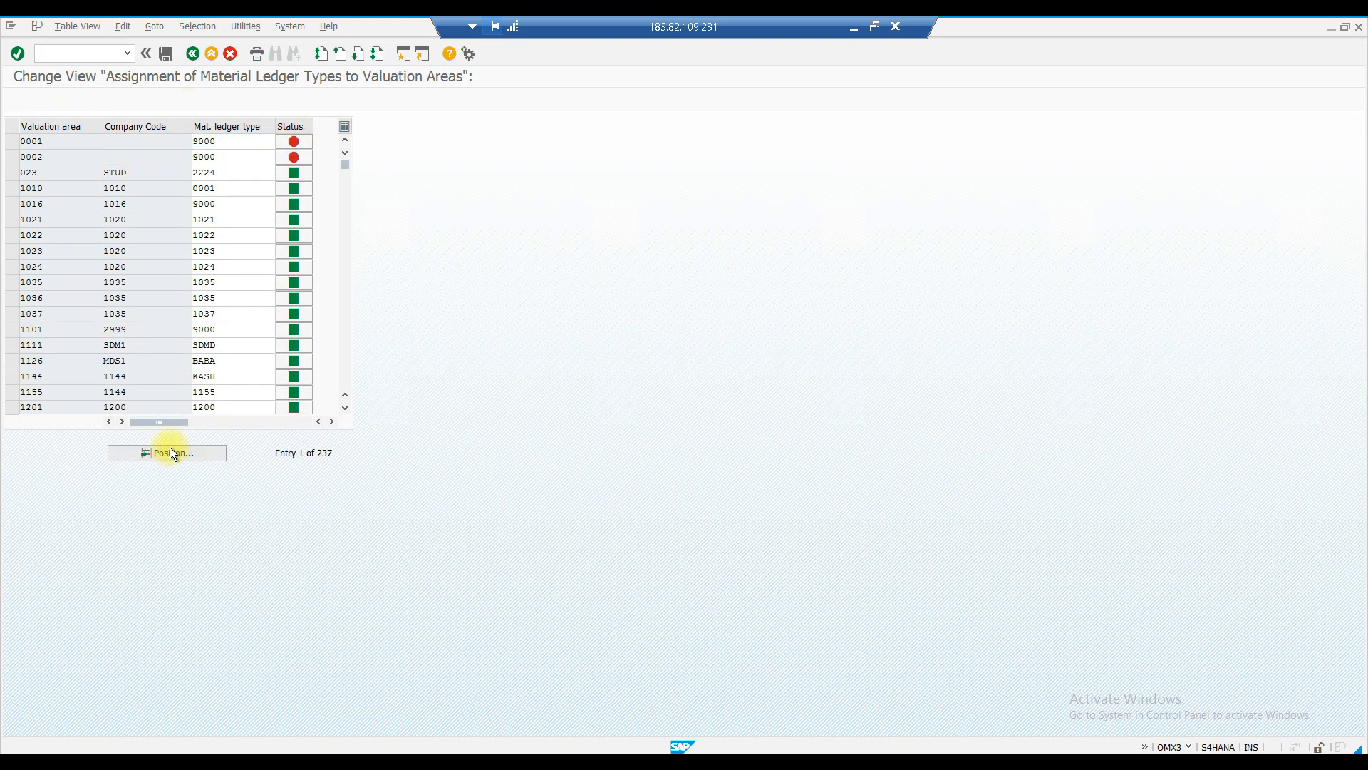
{"action": "type", "text": "ss22"}
{"action": "key", "text": "Return"}
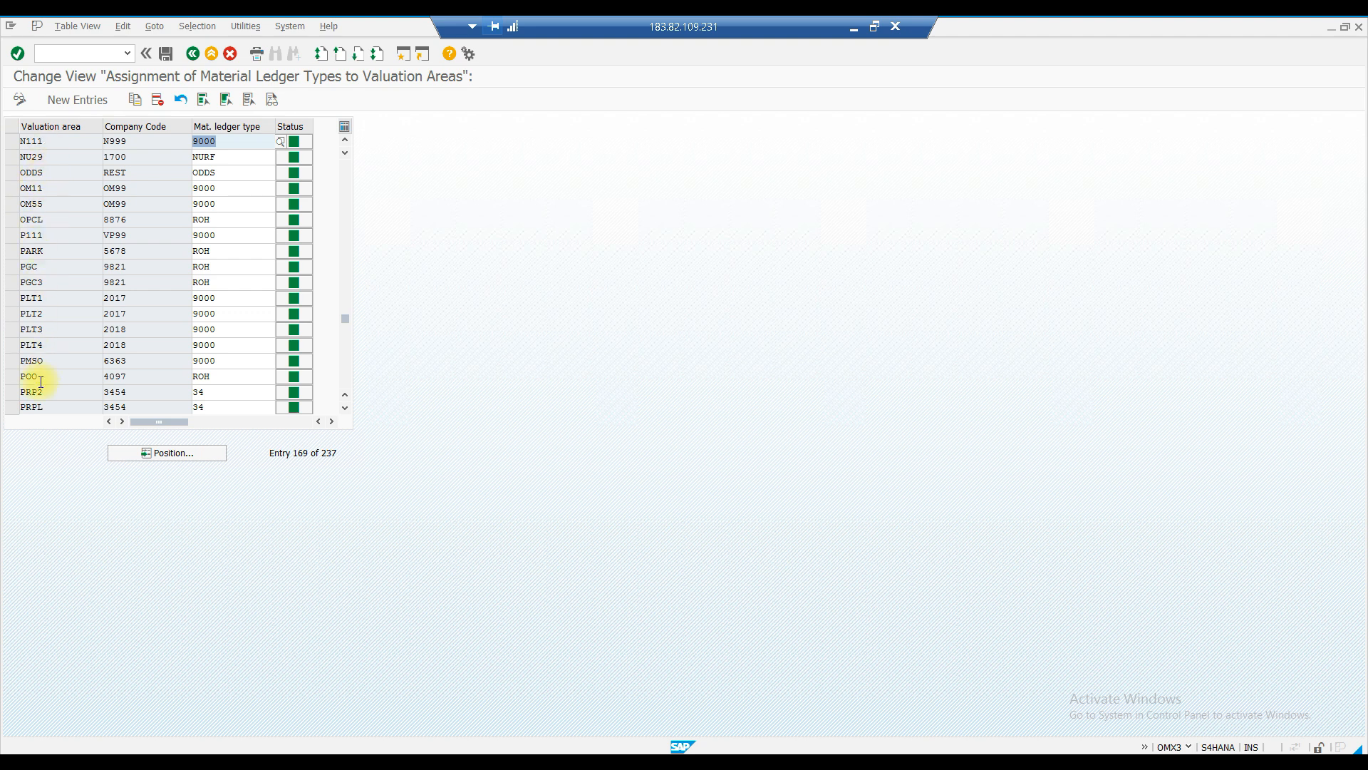
{"action": "scroll", "coordinate": [39, 353], "scroll_direction": "up", "scroll_amount": 1}
{"action": "scroll", "coordinate": [37, 349], "scroll_direction": "up", "scroll_amount": 4}
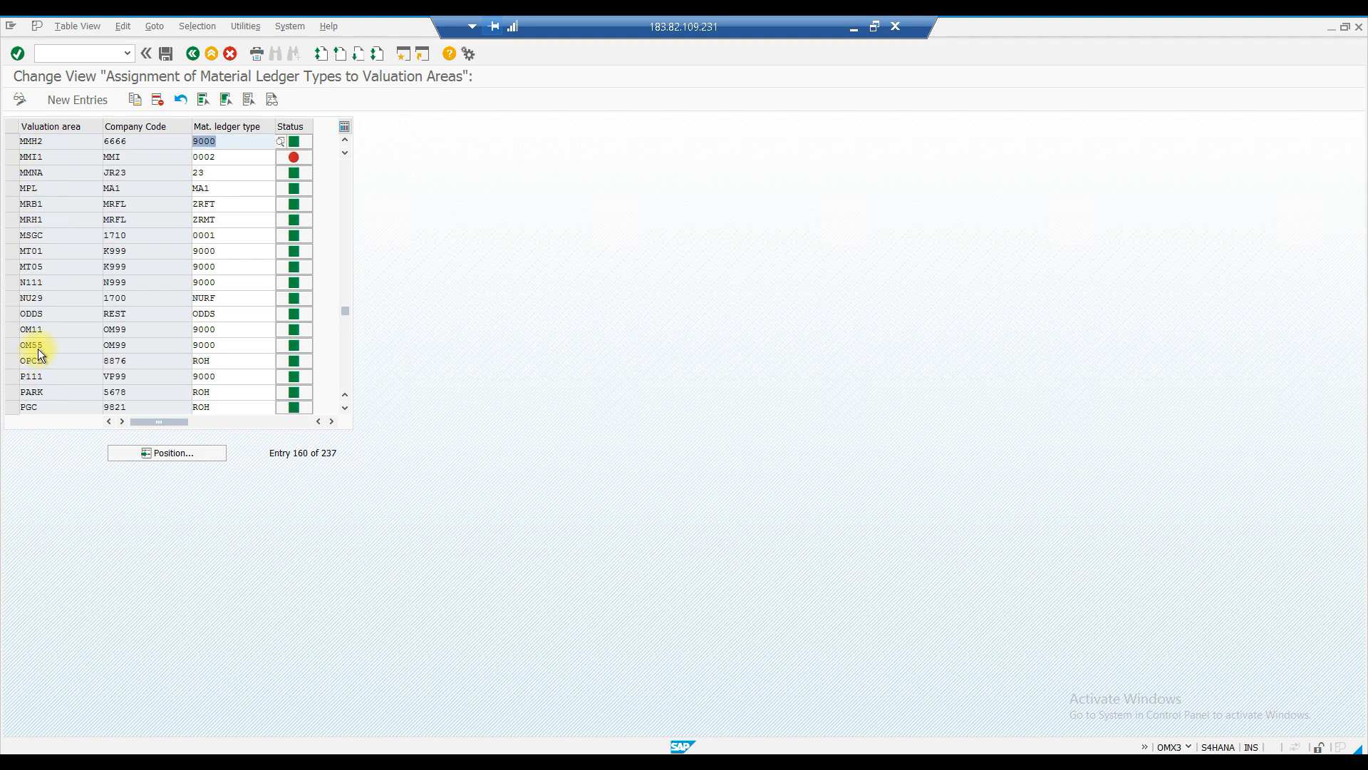
{"action": "scroll", "coordinate": [37, 348], "scroll_direction": "down", "scroll_amount": 5}
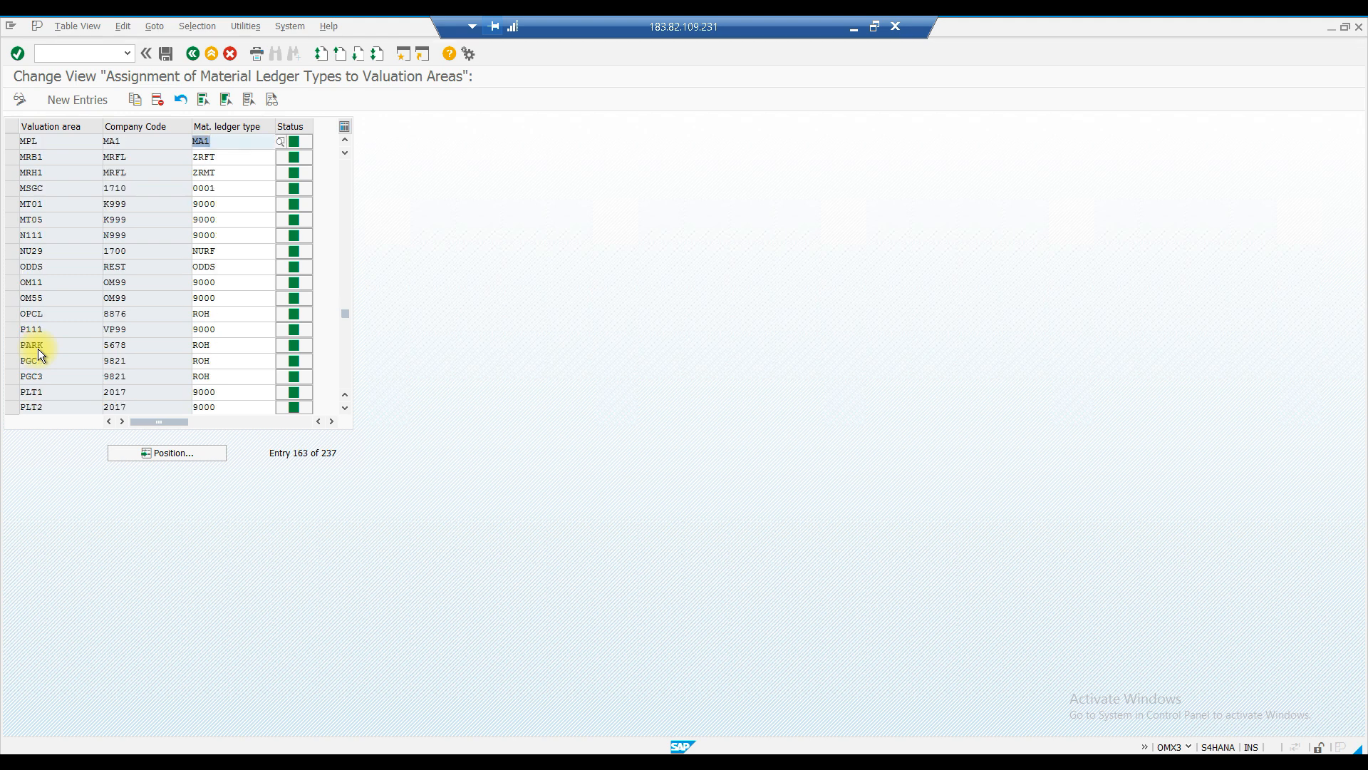
- Create new entries assigning ledger type n100 to valuation area n100 and ledger type n200 to valuation area n200
{"action": "left_click", "coordinate": [77, 100]}
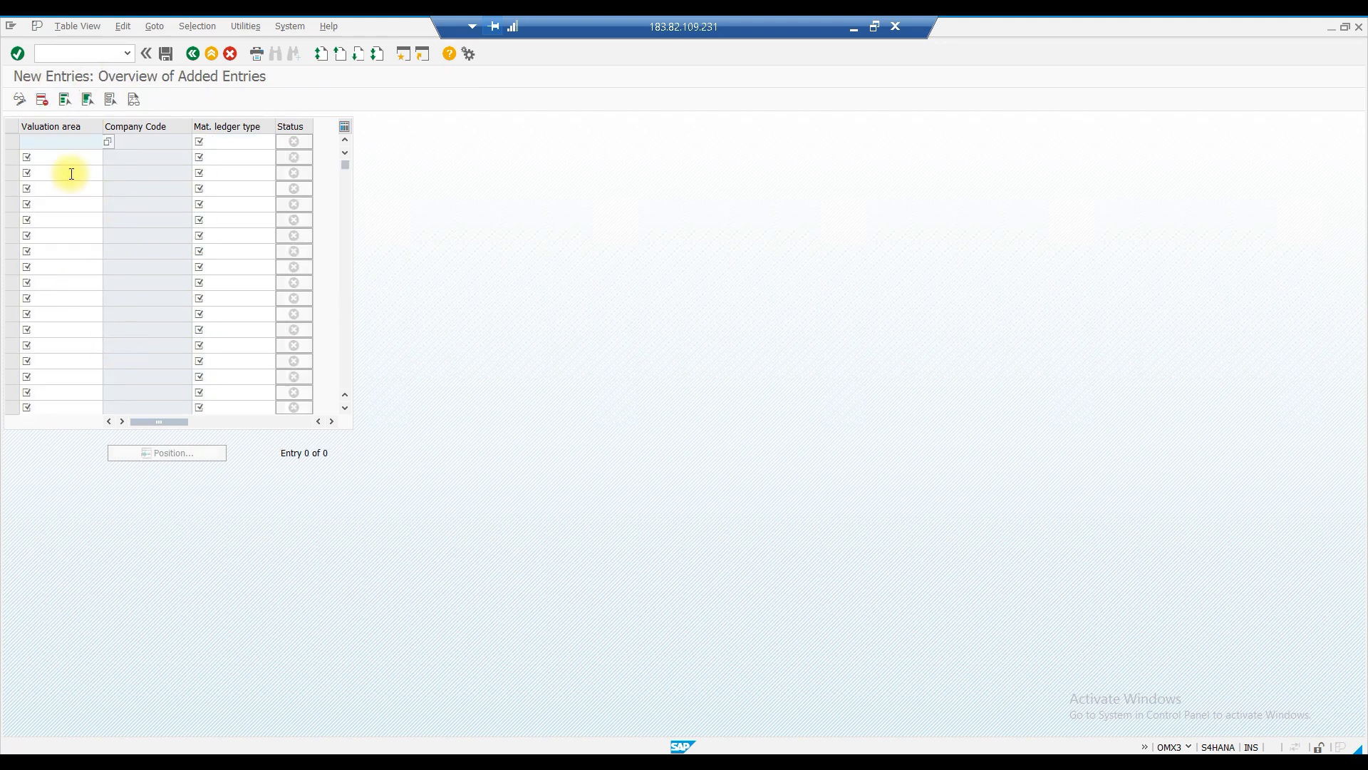
{"action": "type", "text": "n100"}
{"action": "key", "text": "Tab"}
{"action": "type", "text": "n100"}
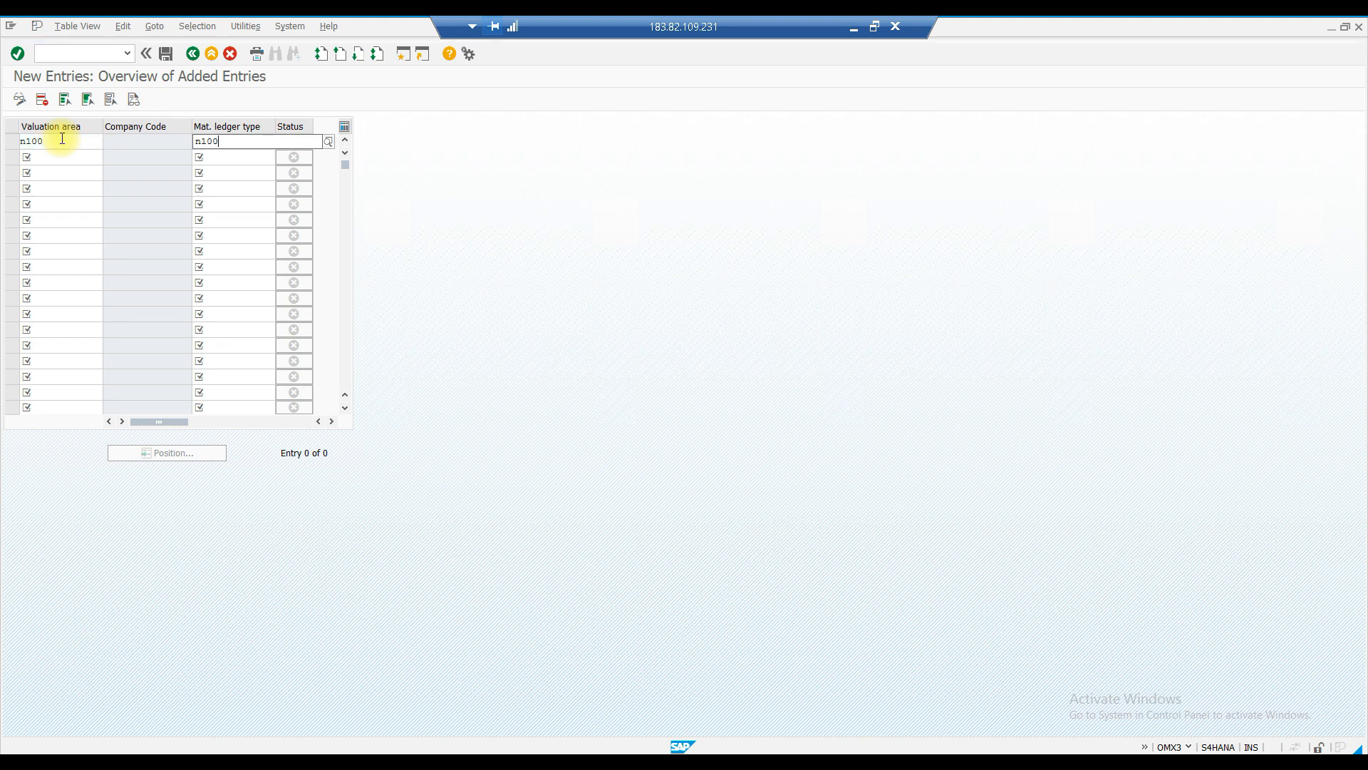
{"action": "left_click", "coordinate": [66, 156]}
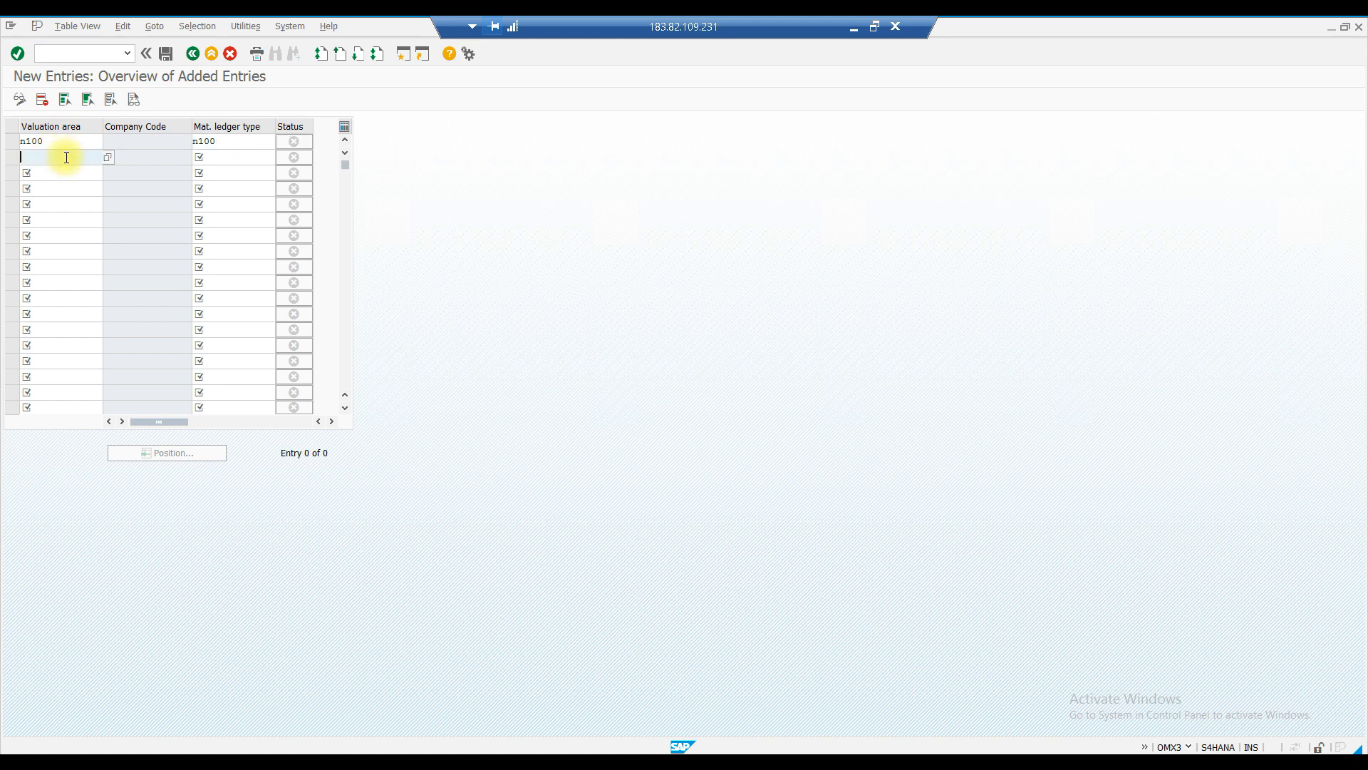
{"action": "type", "text": "n200"}
{"action": "key", "text": "Tab"}
{"action": "type", "text": "n"}
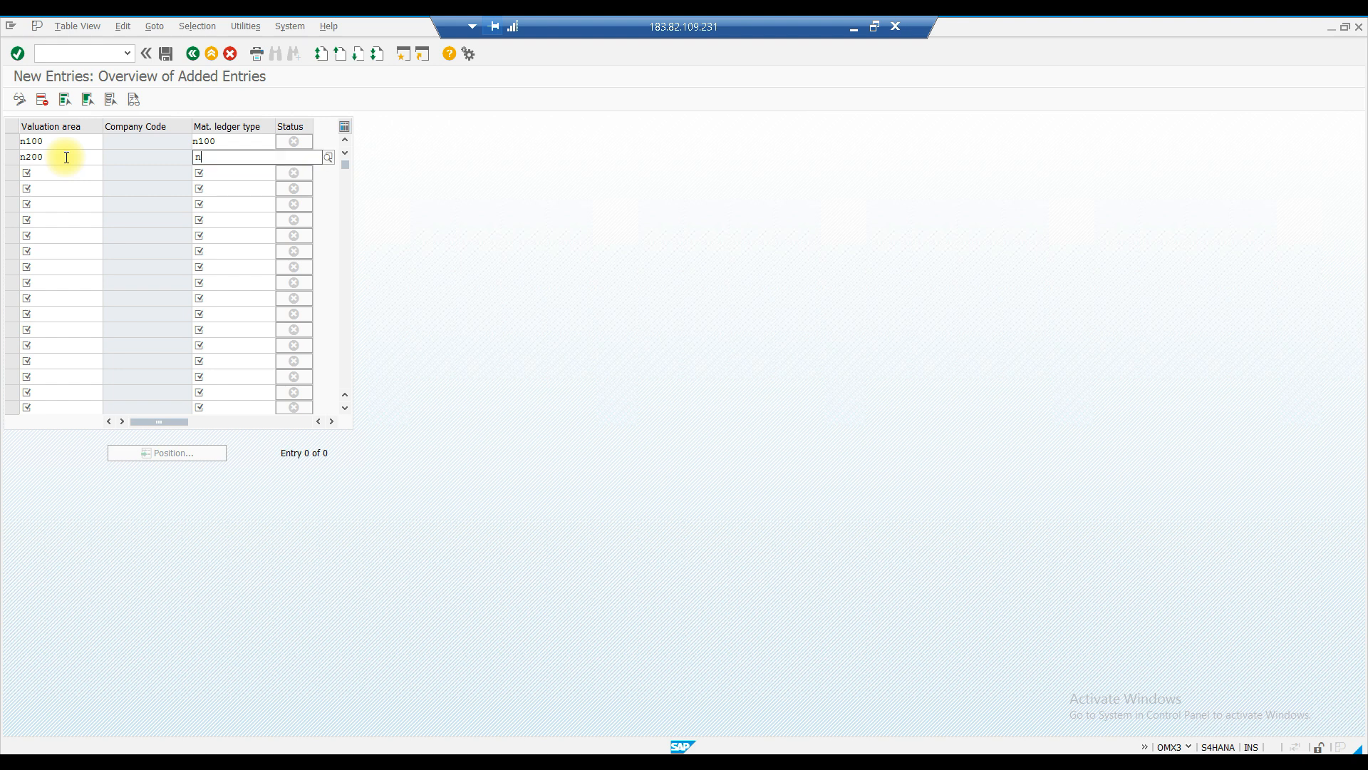
{"action": "key", "text": "Tab"}
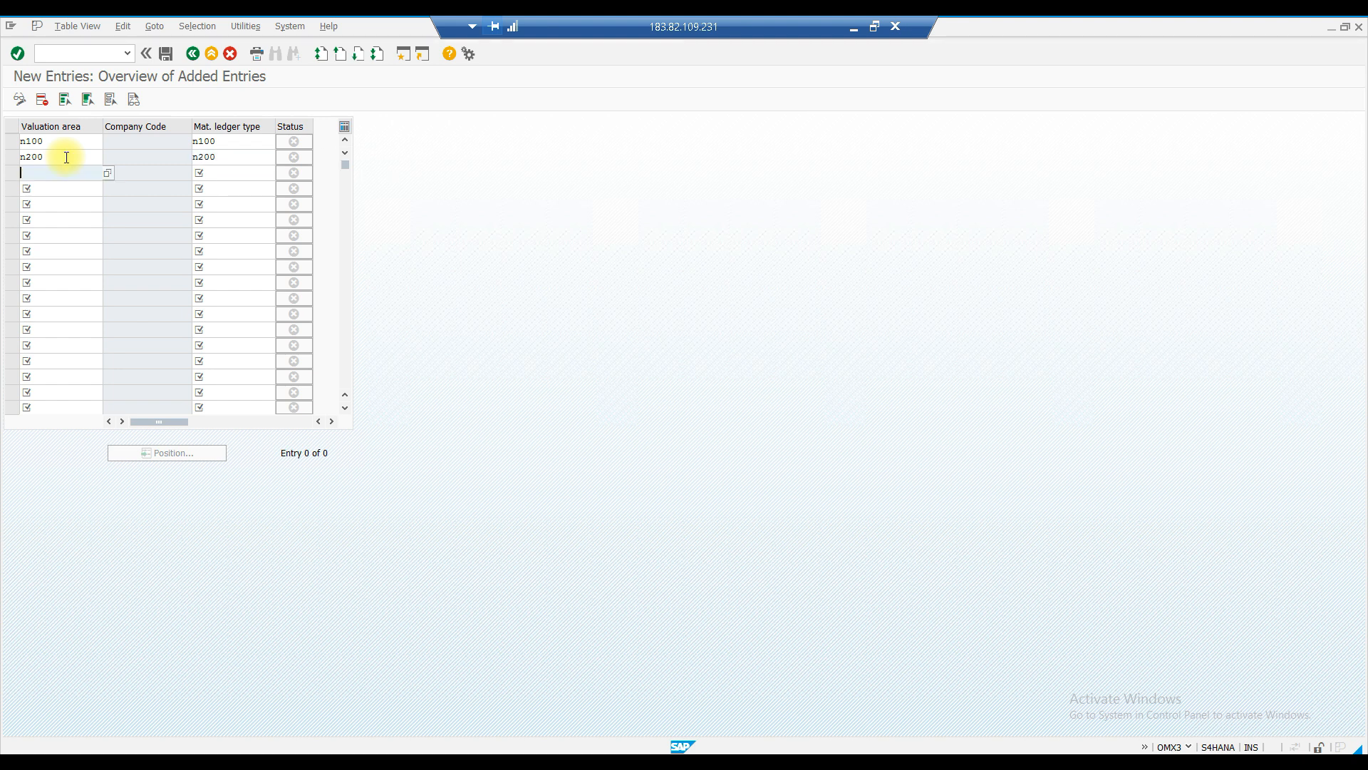
- Assign ledger type n300 to valuation area n300 and n400 to valuation area n400, and confirm the entries
{"action": "type", "text": "n300"}
{"action": "key", "text": "Tab"}
{"action": "type", "text": "n"}
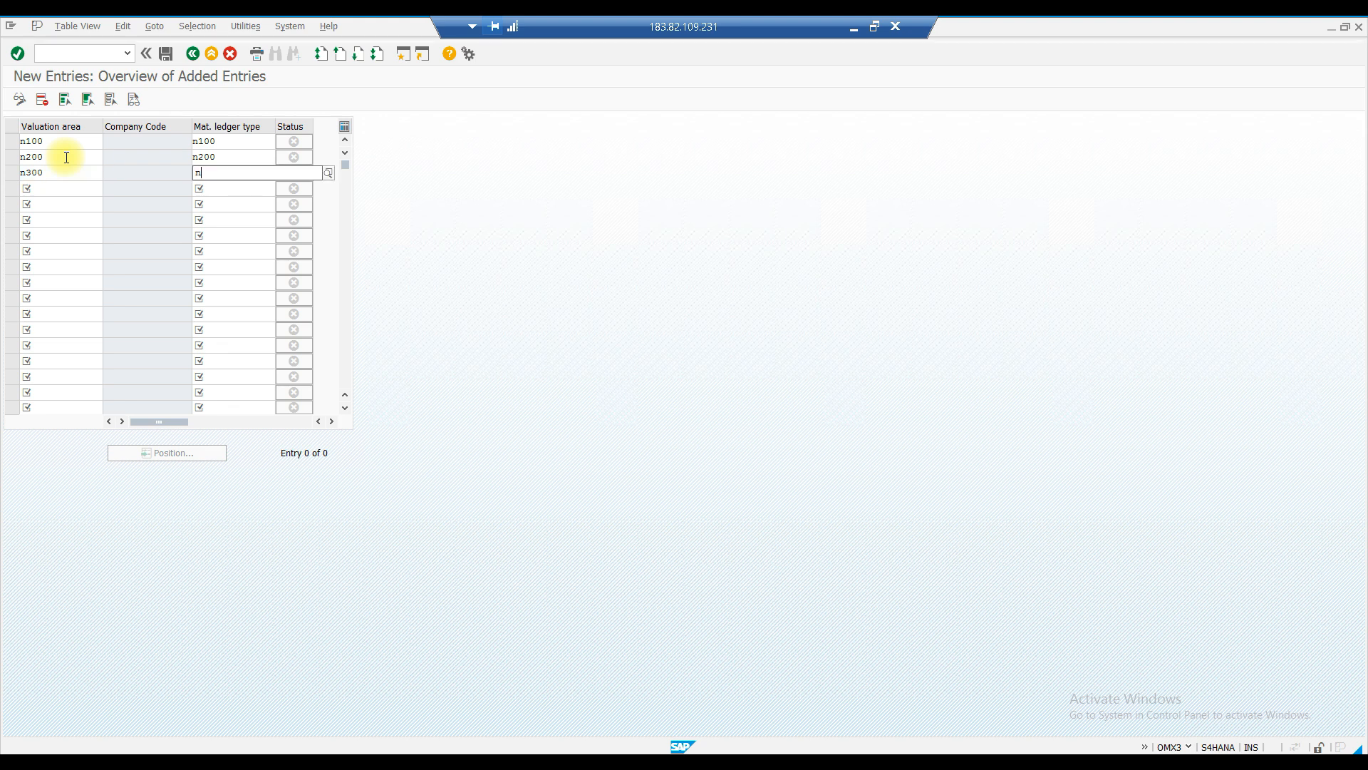
{"action": "type", "text": "300"}
{"action": "key", "text": "Tab"}
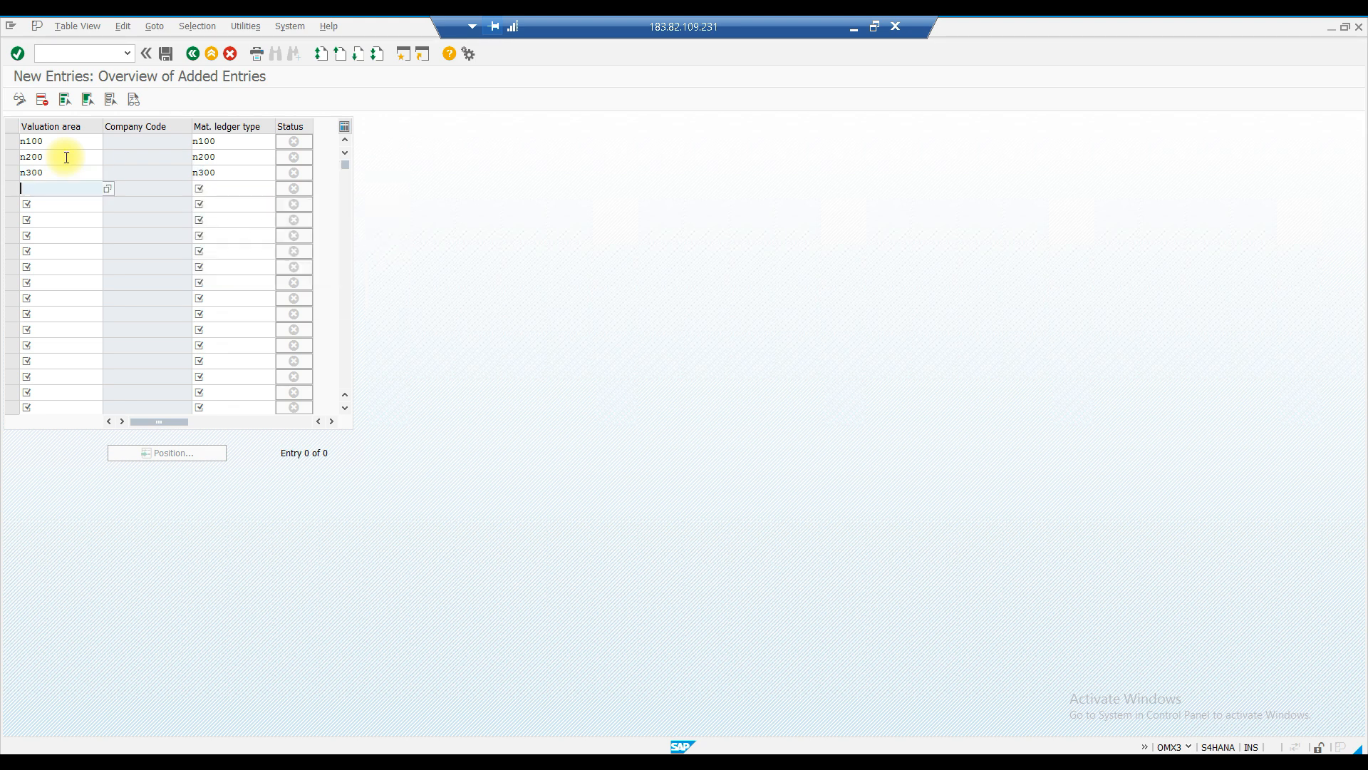
{"action": "type", "text": "n400"}
{"action": "key", "text": "Tab"}
{"action": "type", "text": "n400"}
{"action": "key", "text": "Return"}
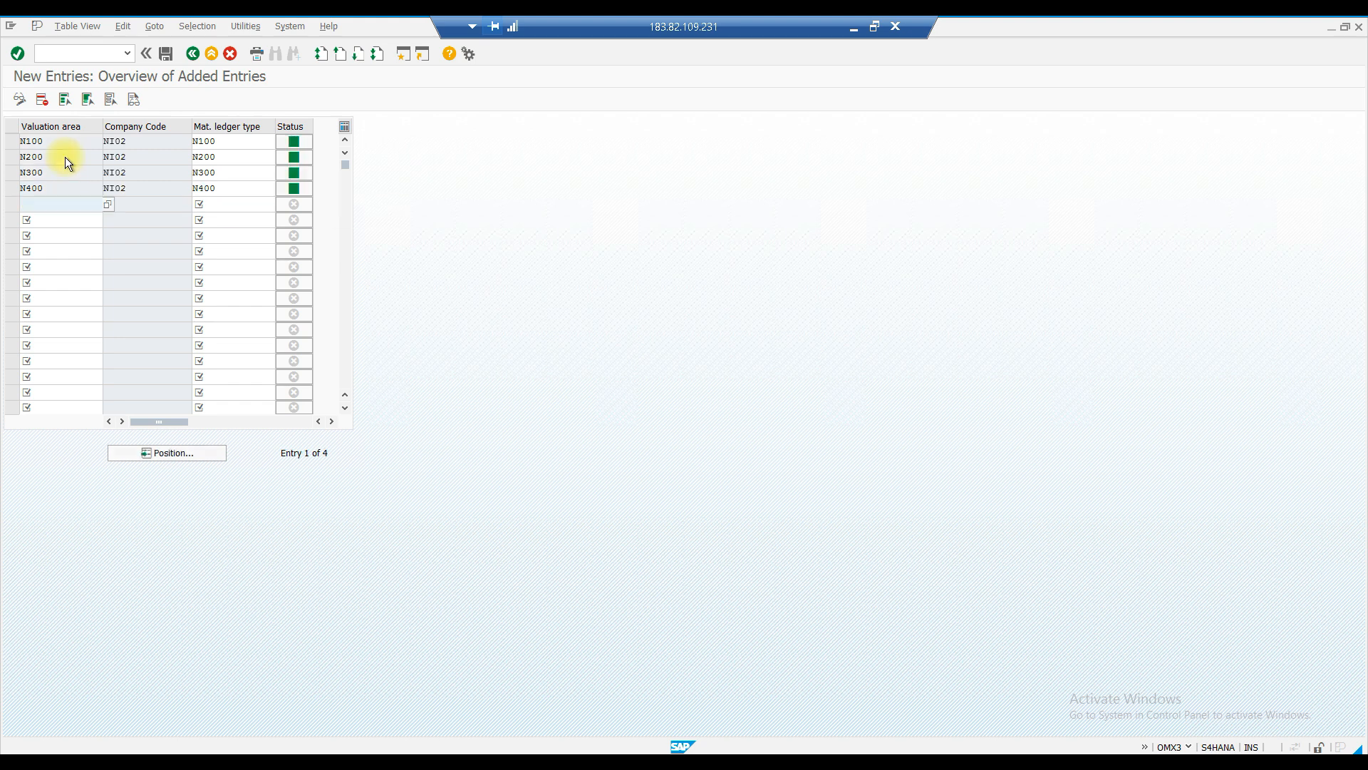
- Save the valuation area assignments in the customizing request and return to the implementation guide
{"action": "left_click", "coordinate": [165, 53]}
{"action": "left_click", "coordinate": [213, 258]}
{"action": "left_click", "coordinate": [193, 54]}
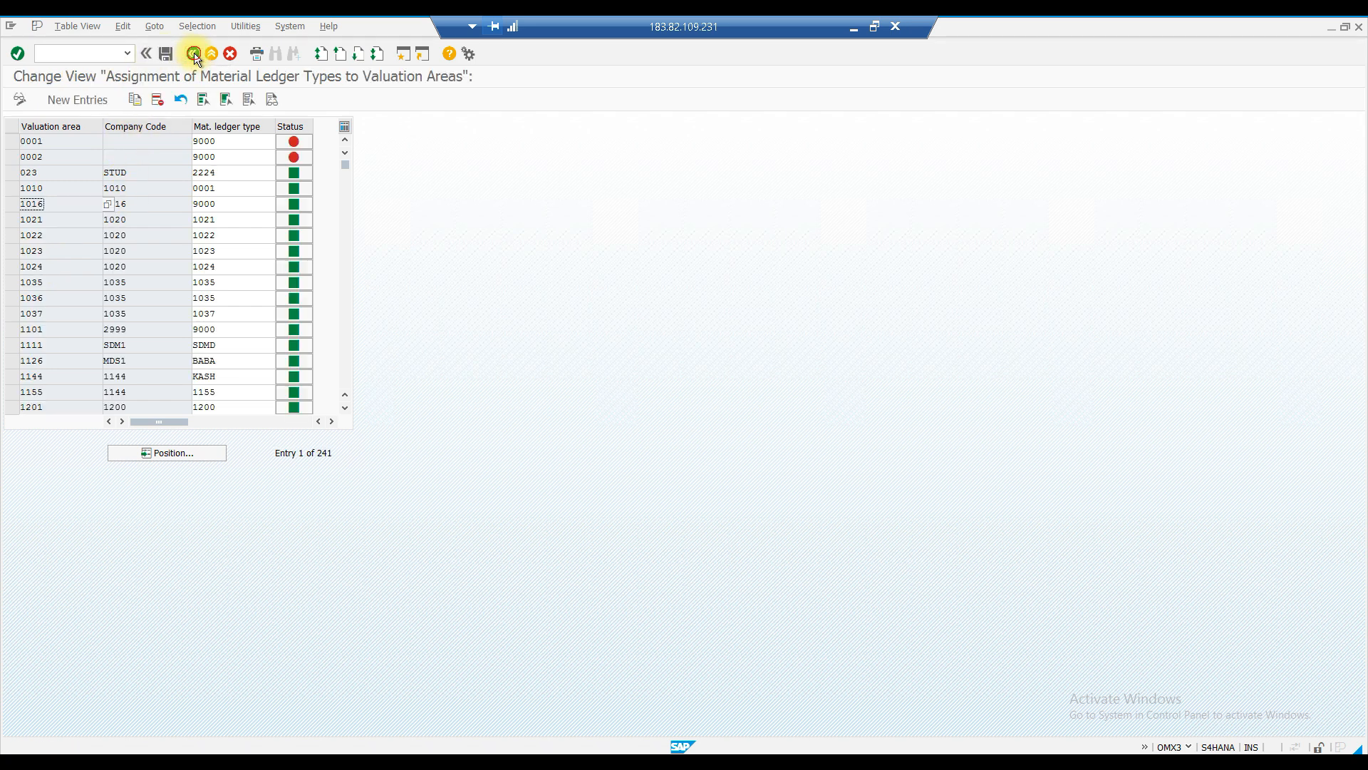
{"action": "left_click", "coordinate": [193, 53]}
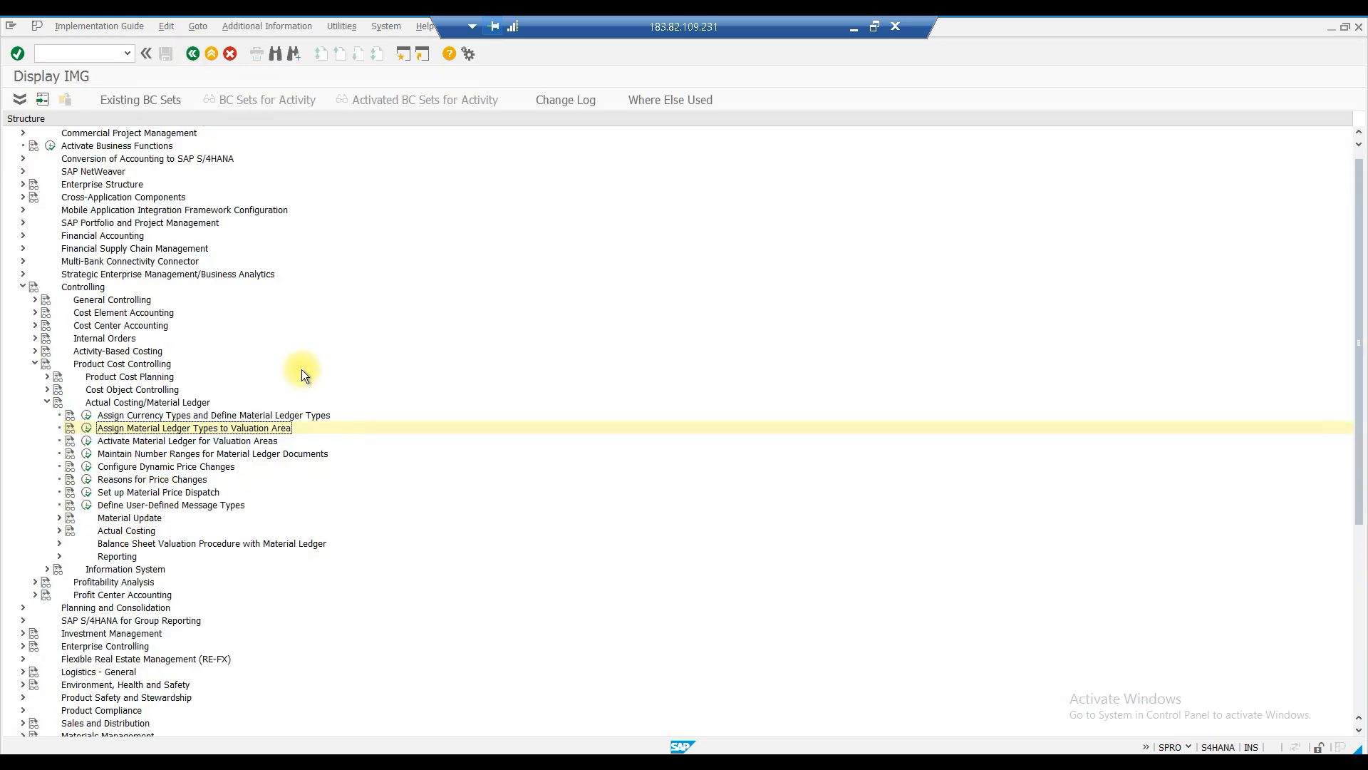
- Open the Activate Material Ledger activity under Activate Material Ledger for Valuation Areas
{"action": "scroll", "coordinate": [301, 369], "scroll_direction": "down", "scroll_amount": 1}
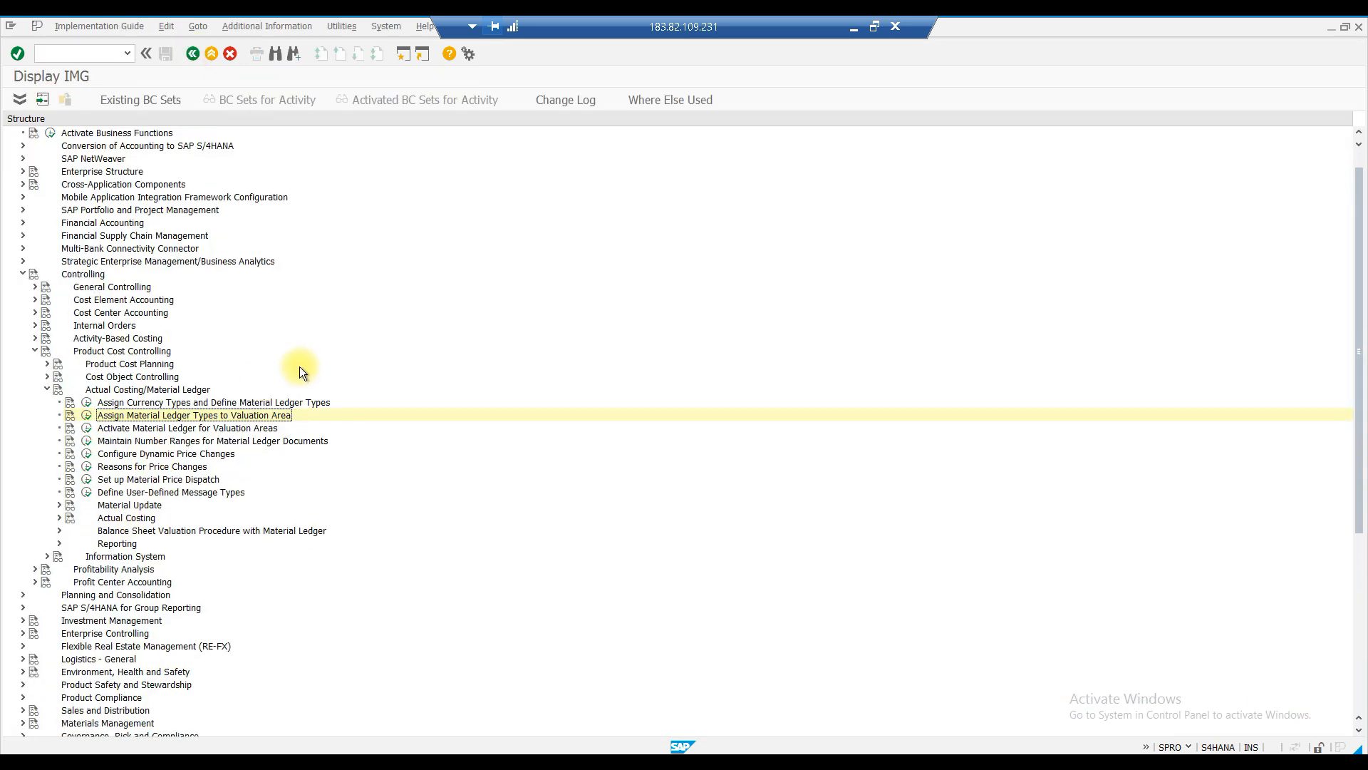
{"action": "left_click", "coordinate": [86, 430]}
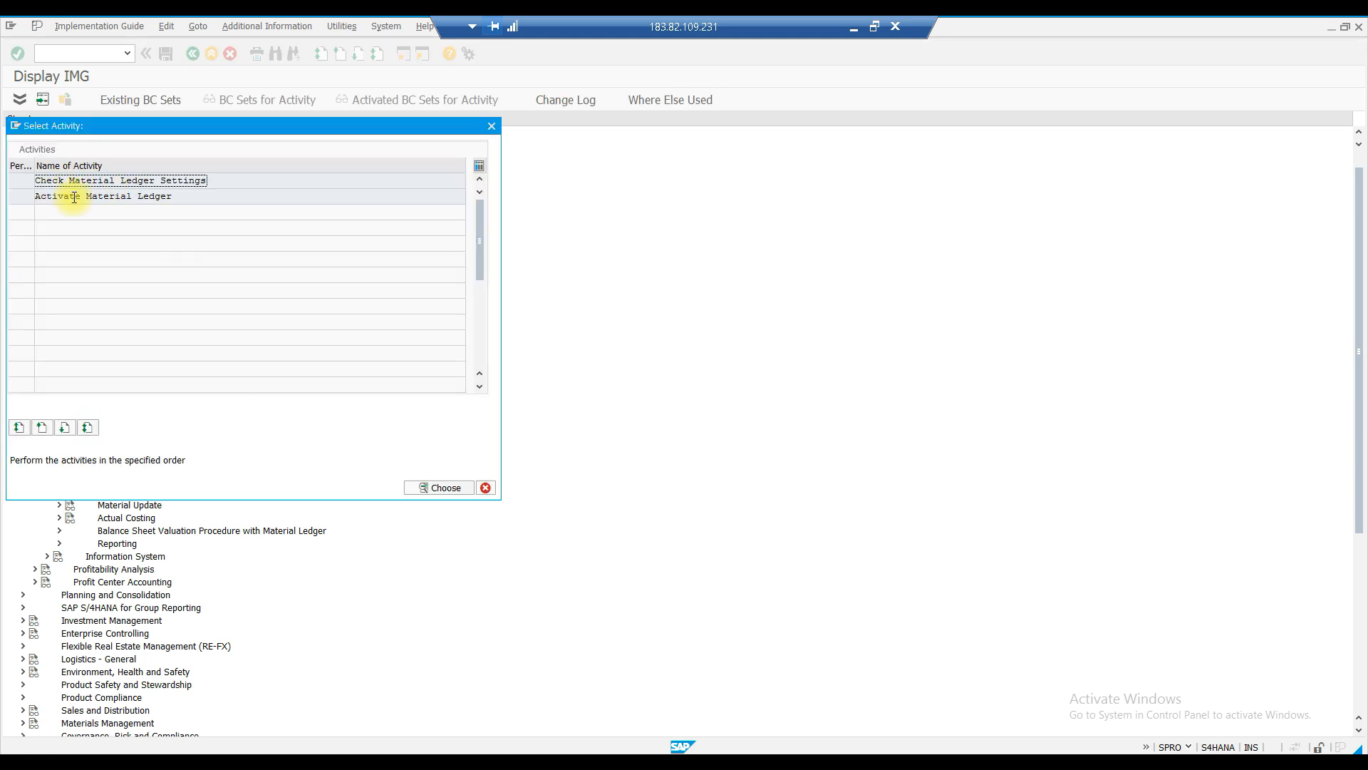
{"action": "double_click", "coordinate": [120, 197]}
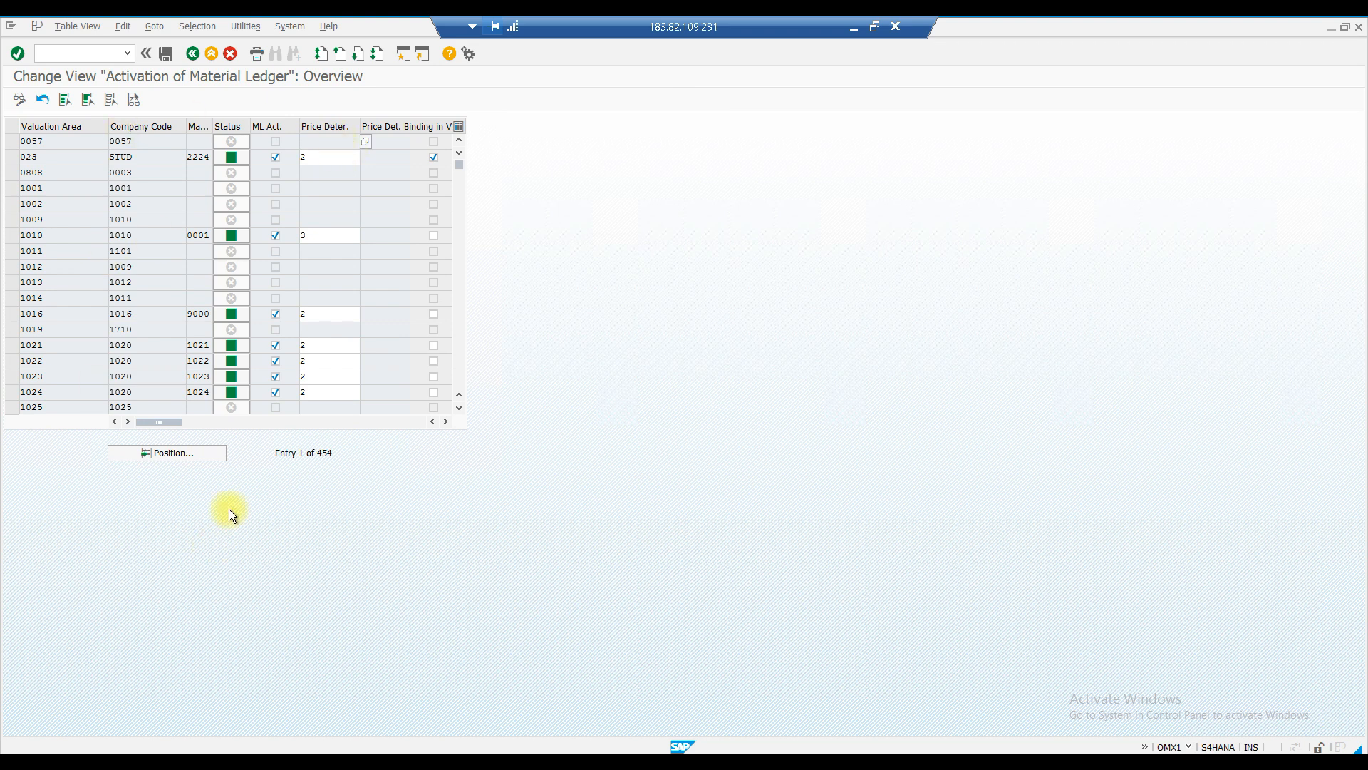
- Position the activation list at valuation area n100 and mark the material ledger as active for N100, N200, N300 and N400
{"action": "left_click", "coordinate": [180, 449]}
{"action": "type", "text": "n1"}
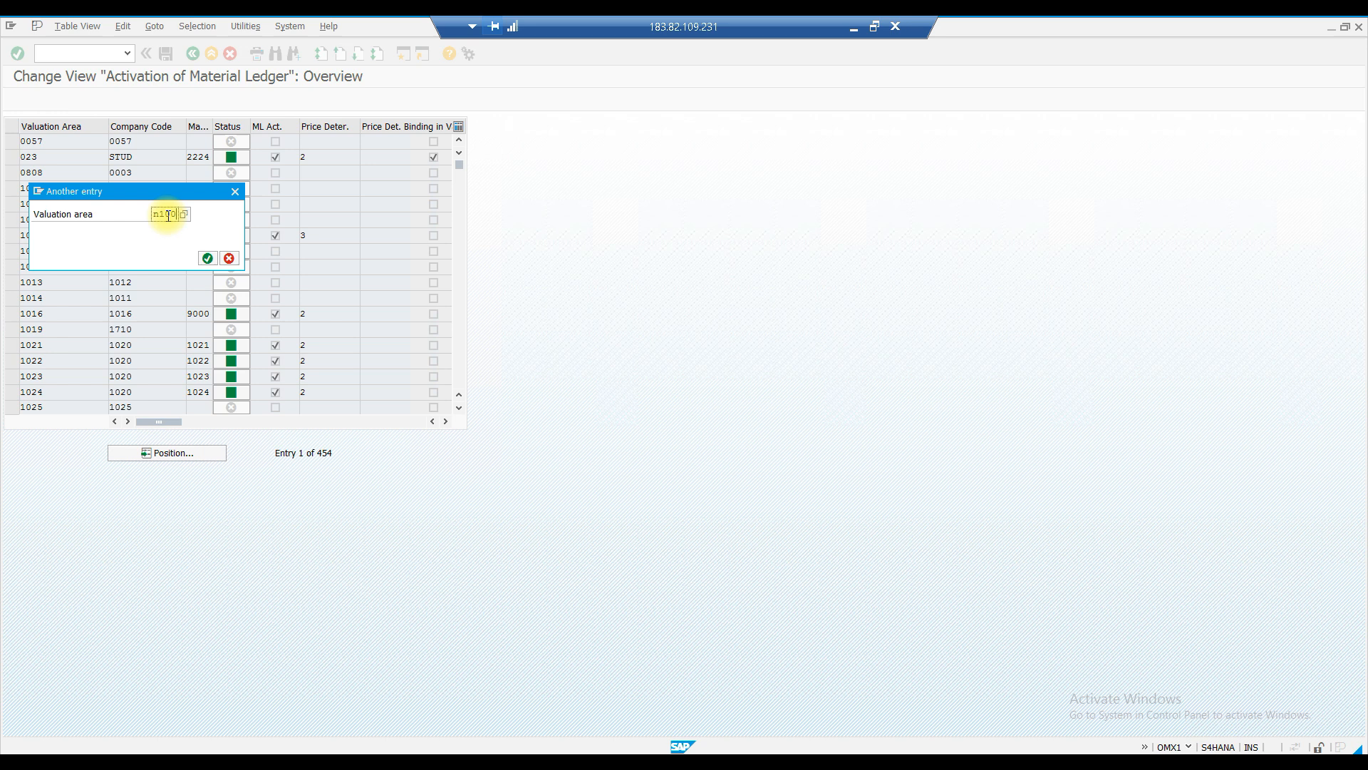
{"action": "type", "text": "00"}
{"action": "key", "text": "Return"}
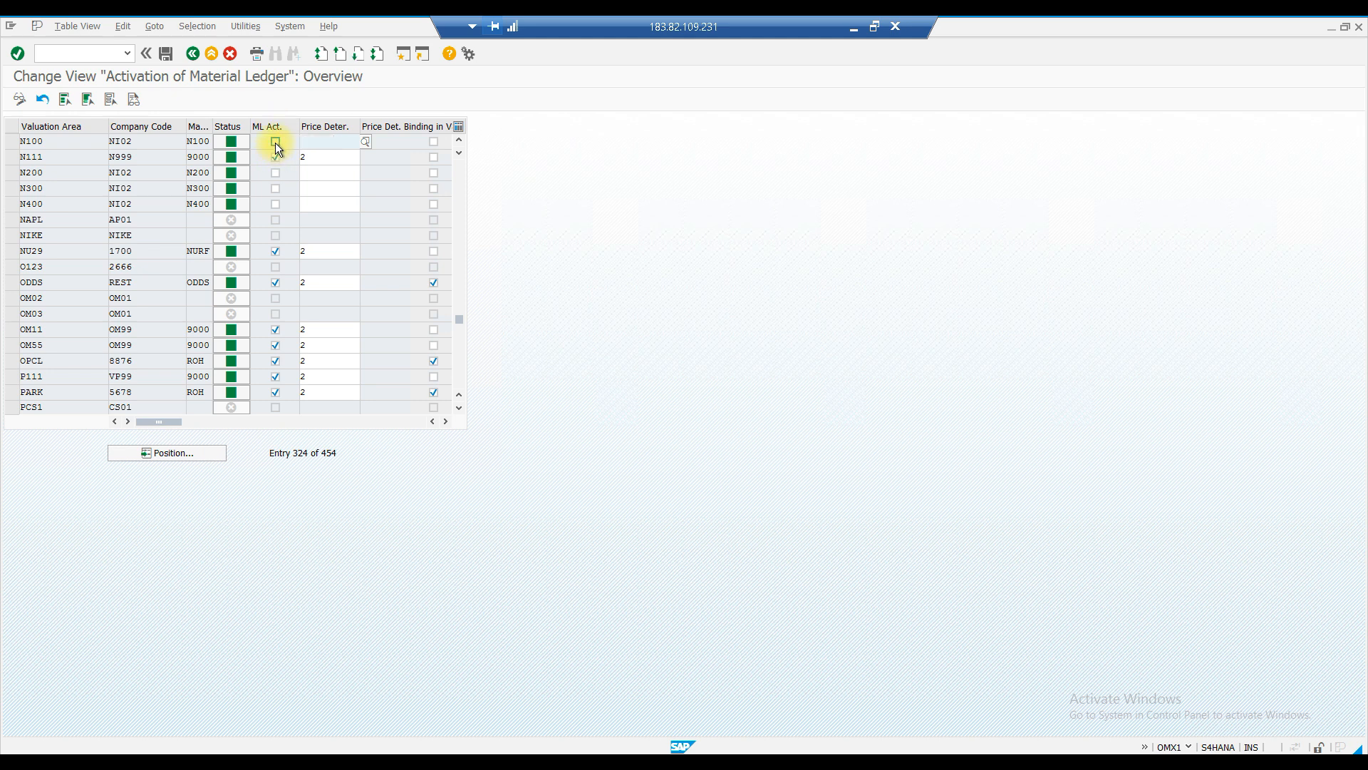
{"action": "left_click", "coordinate": [275, 142]}
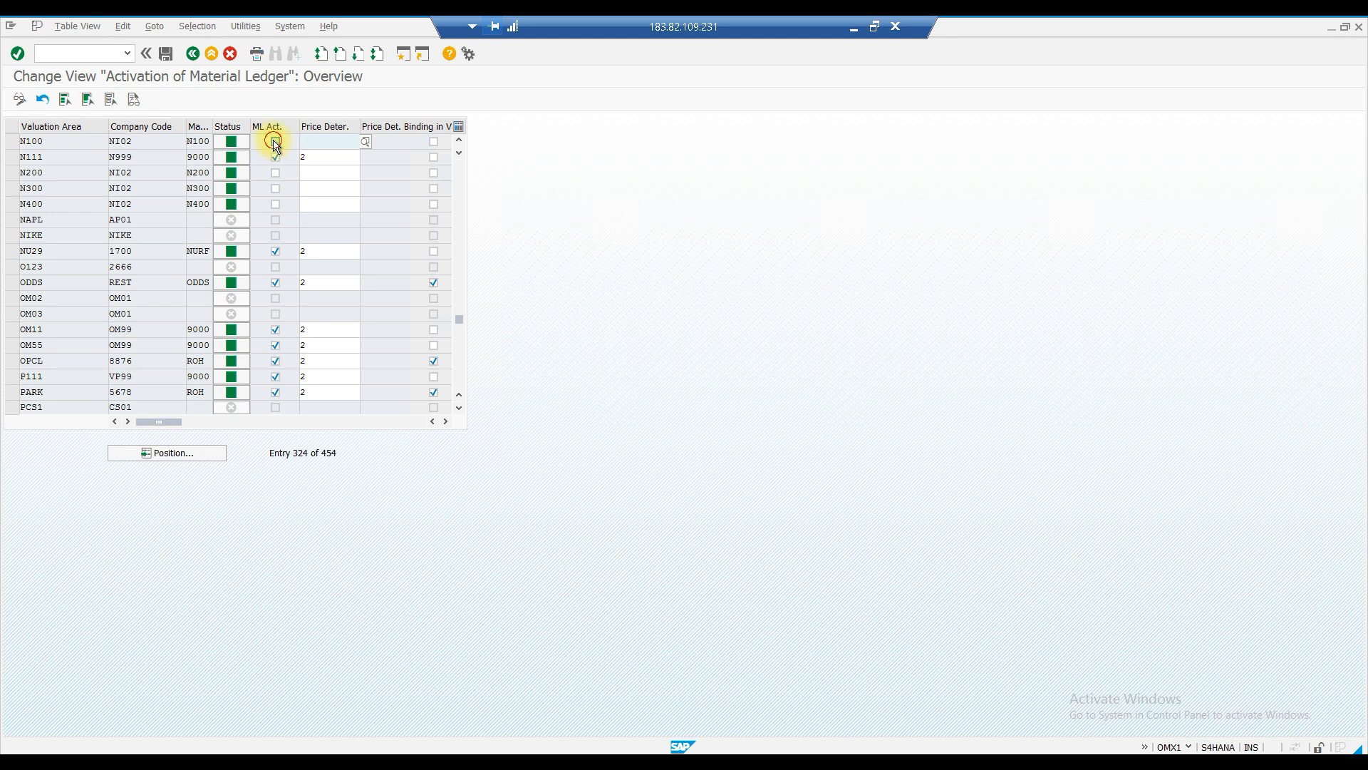
{"action": "left_click", "coordinate": [275, 204]}
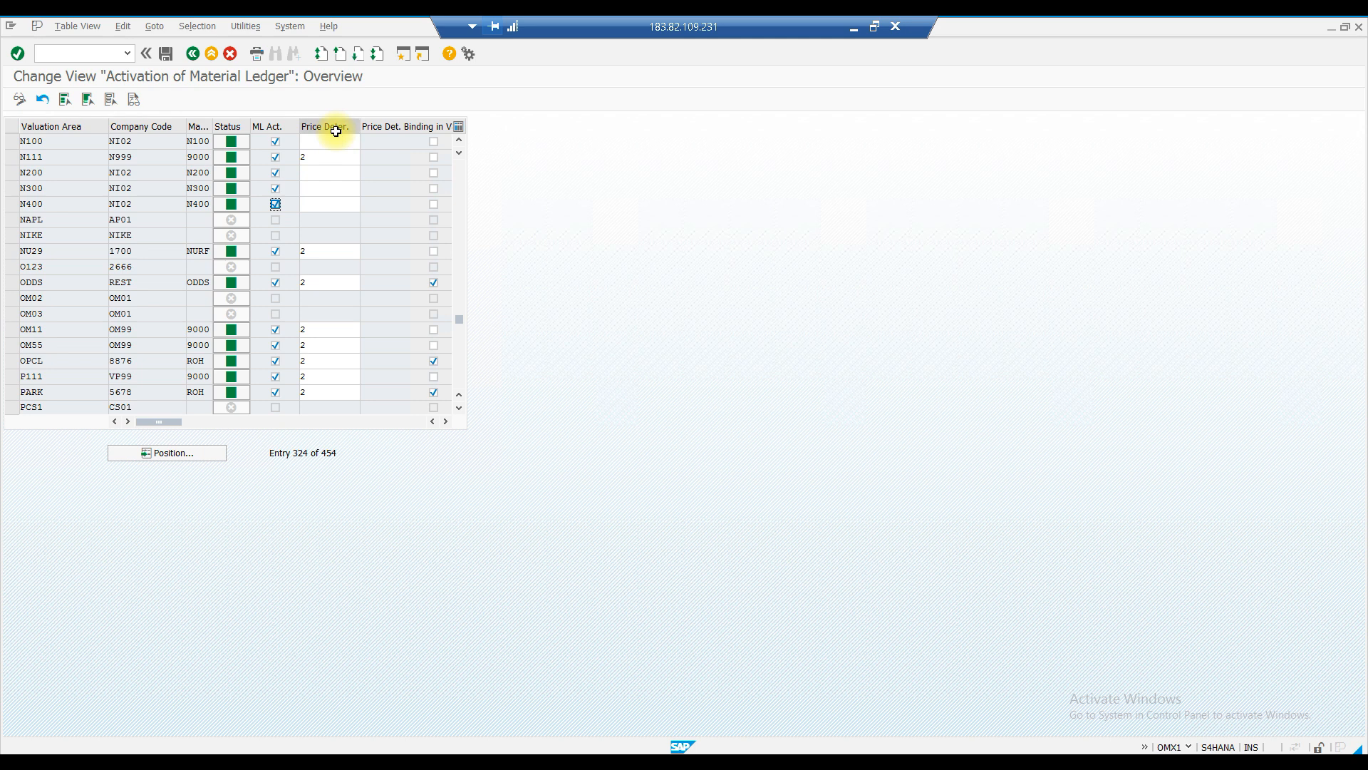
- Set the price determination to 2 (Transaction-Based) for valuation areas N100, N200, N300 and N400
{"action": "left_click", "coordinate": [321, 142]}
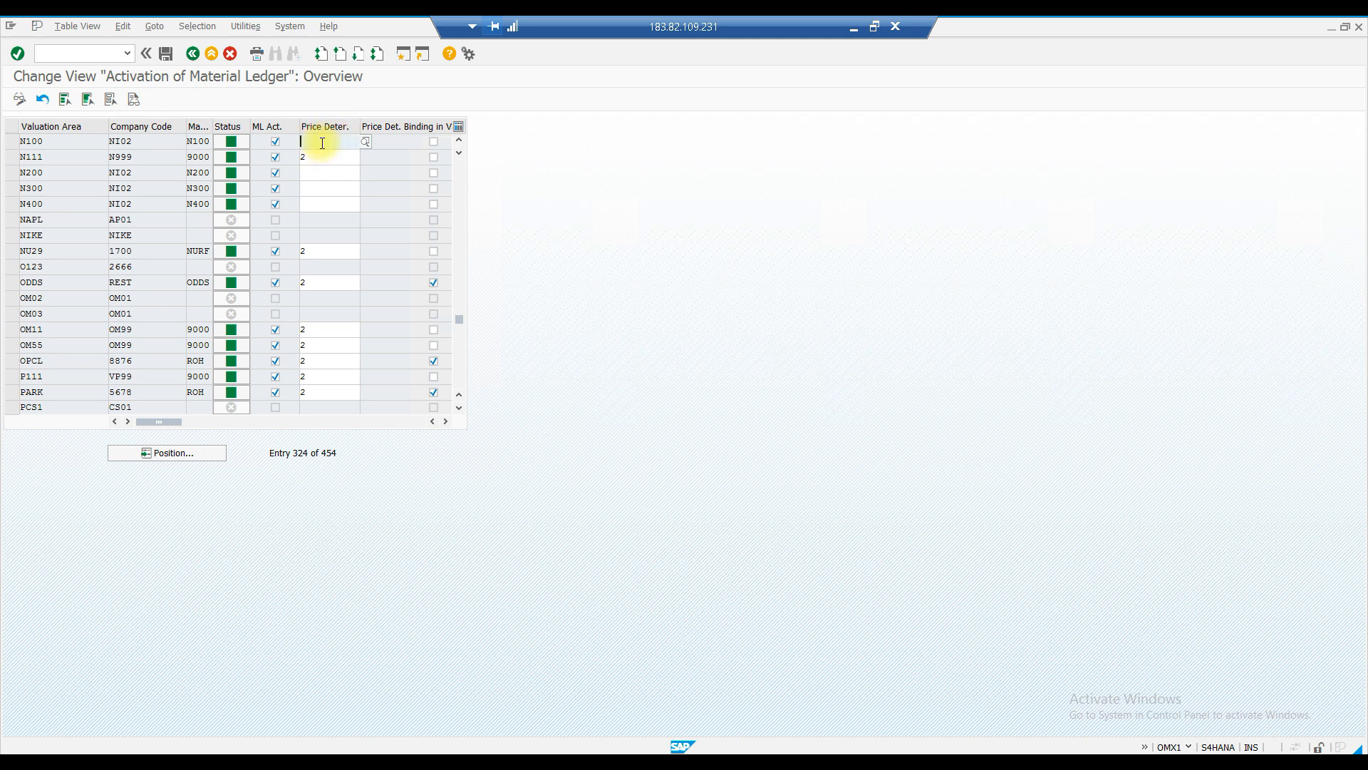
{"action": "left_click", "coordinate": [365, 141]}
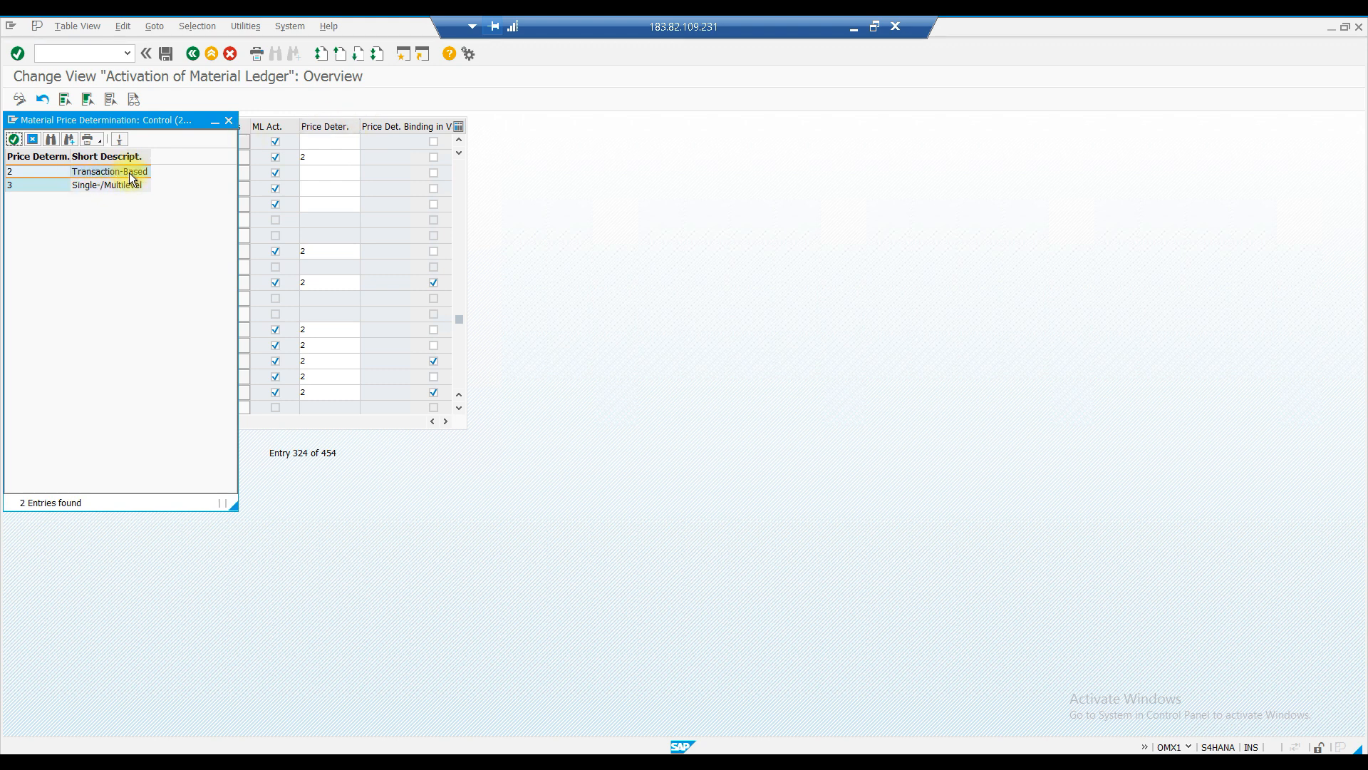
{"action": "double_click", "coordinate": [91, 176]}
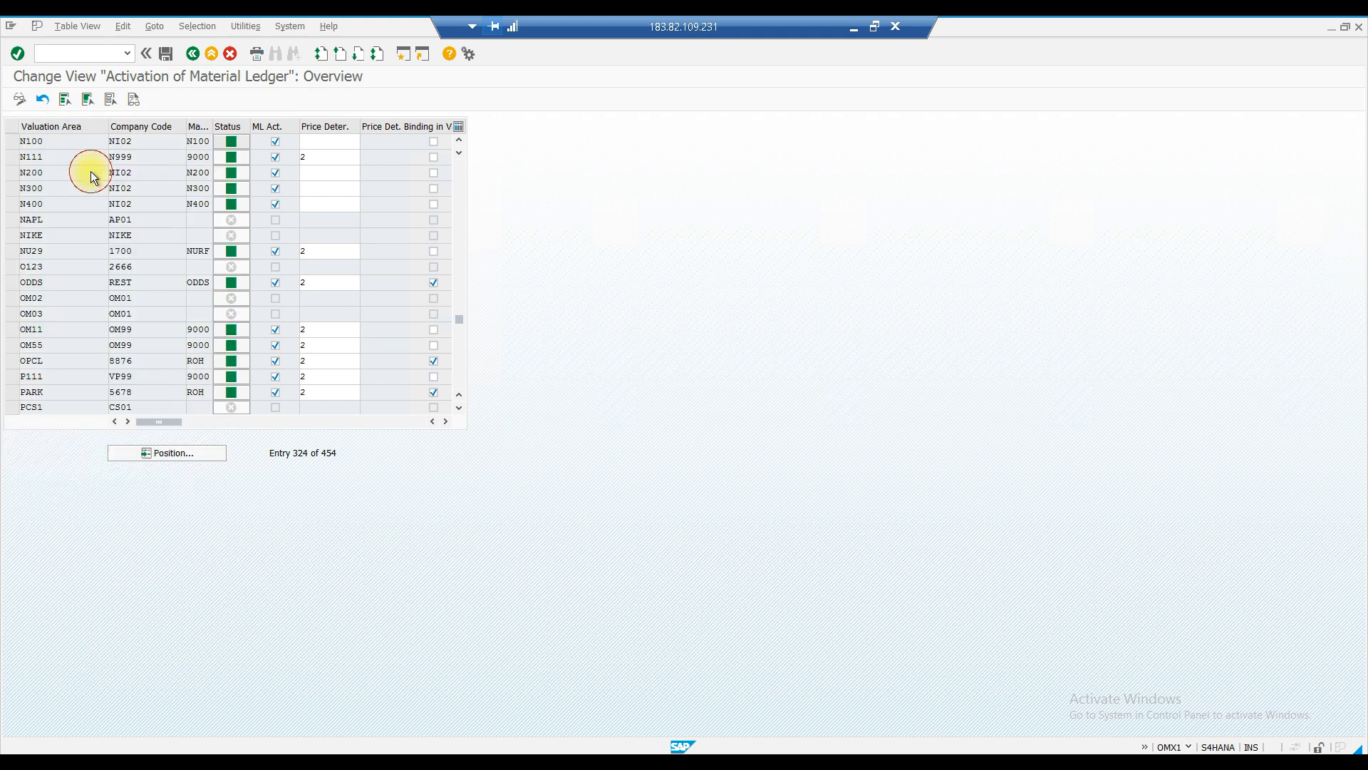
{"action": "left_click", "coordinate": [322, 172]}
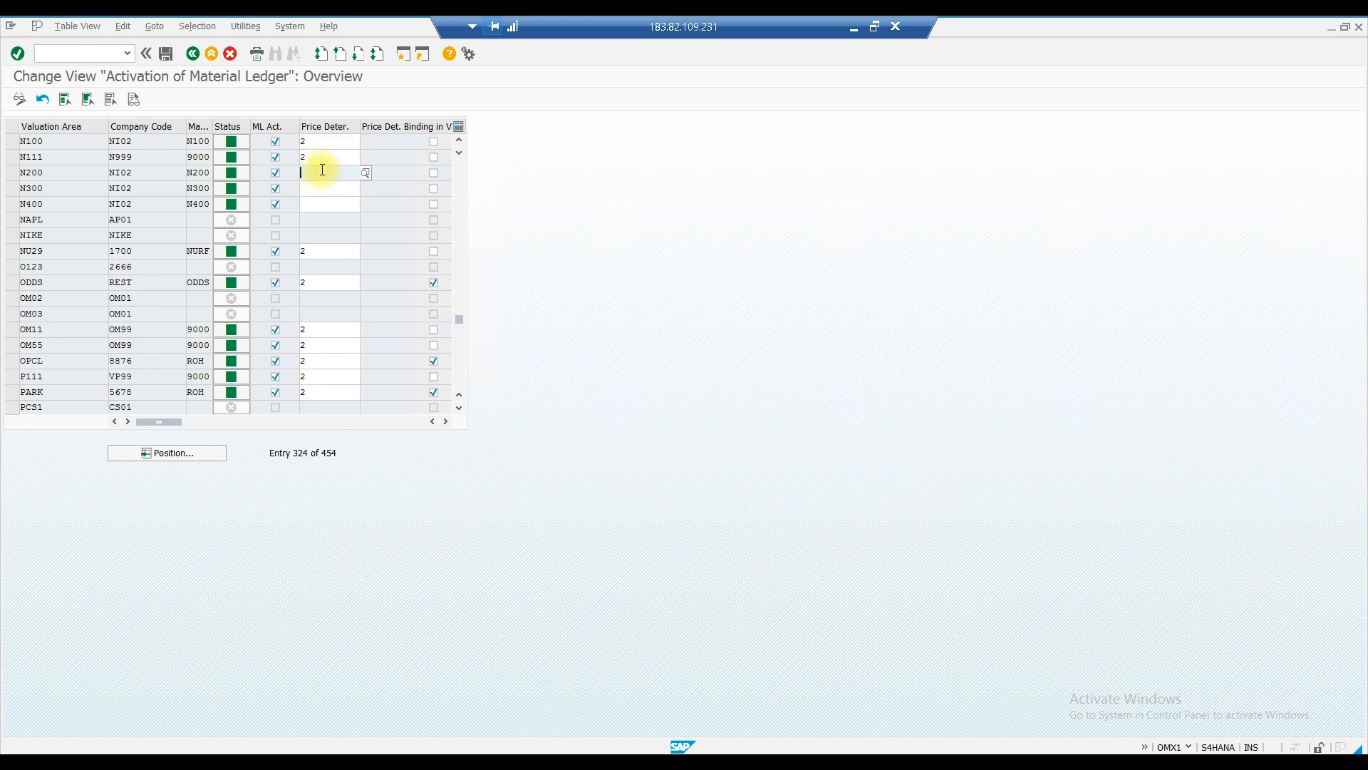
{"action": "type", "text": "22"}
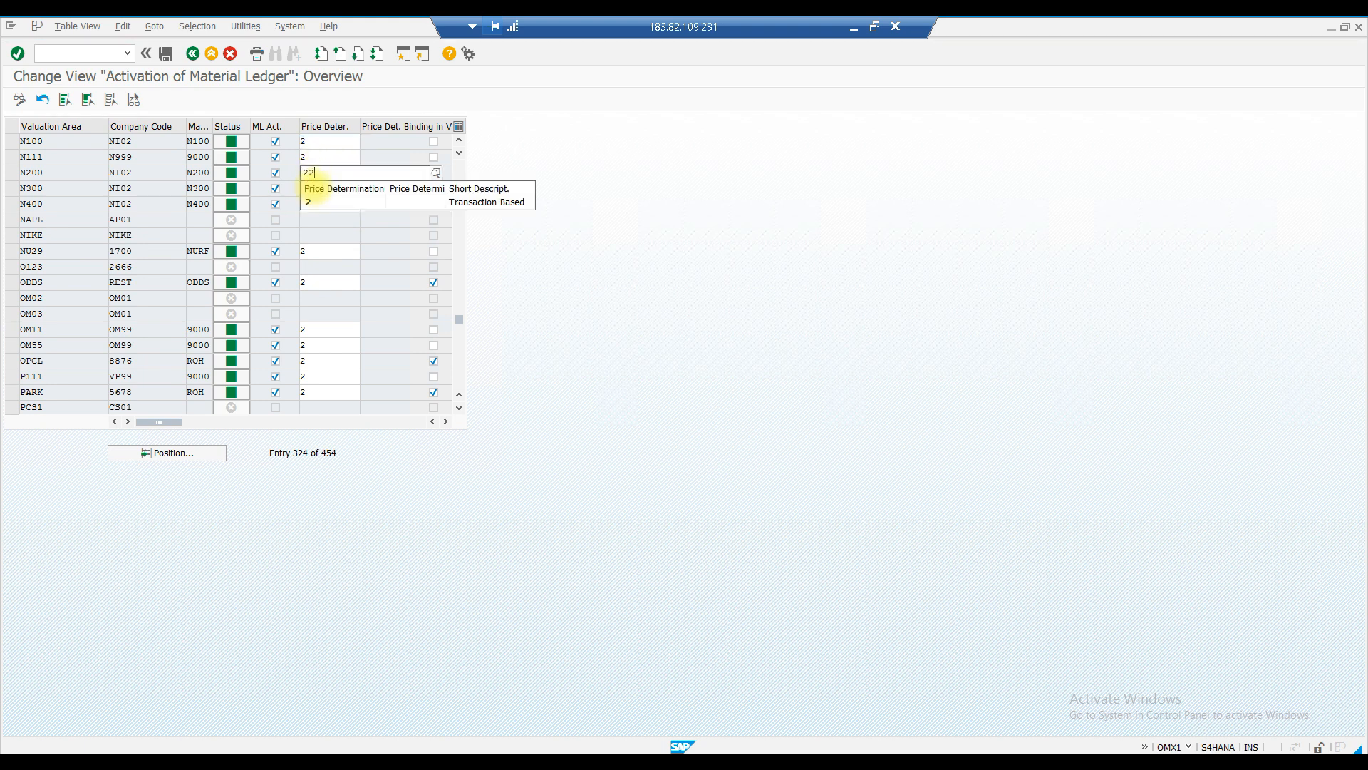
{"action": "key", "text": "BackSpace"}
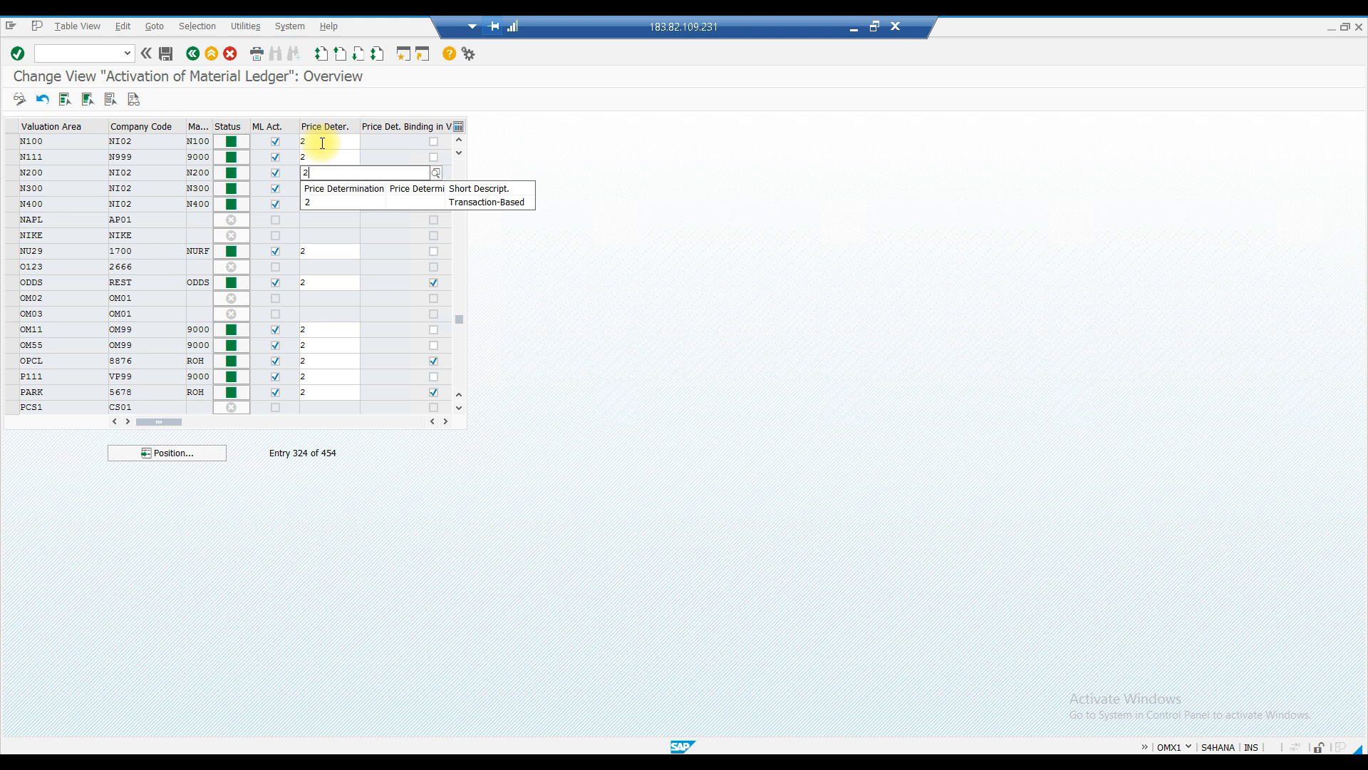
{"action": "left_click", "coordinate": [316, 188]}
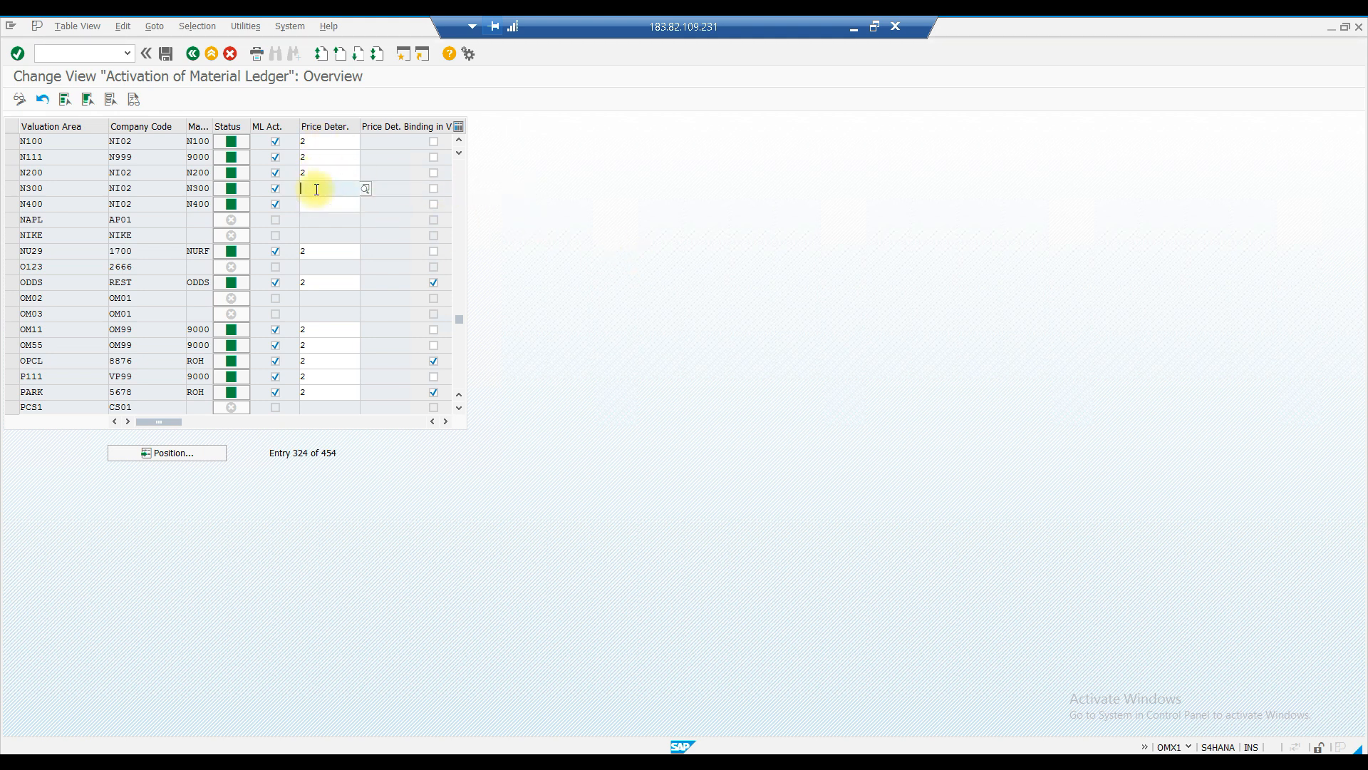
{"action": "type", "text": "2"}
{"action": "left_click", "coordinate": [597, 205]}
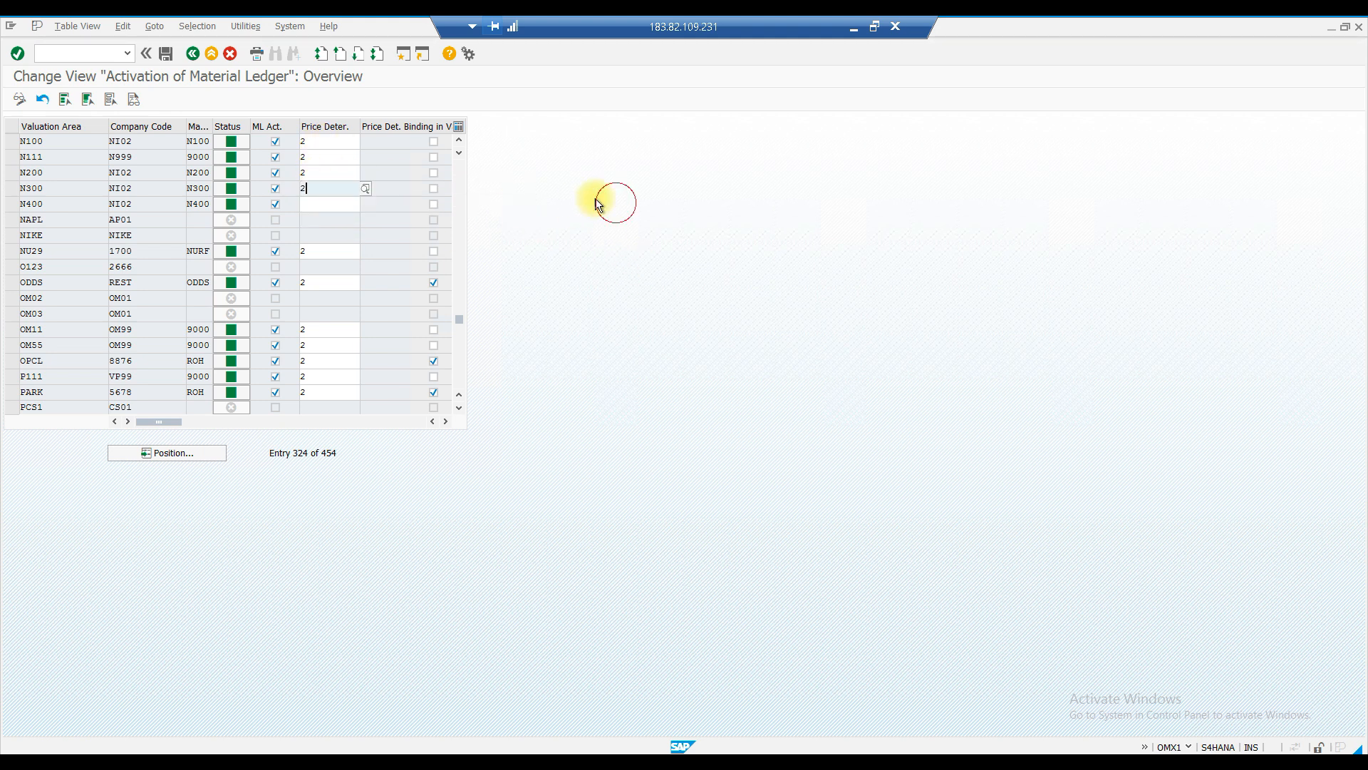
{"action": "left_click", "coordinate": [330, 206]}
{"action": "type", "text": "2"}
{"action": "left_click", "coordinate": [547, 239]}
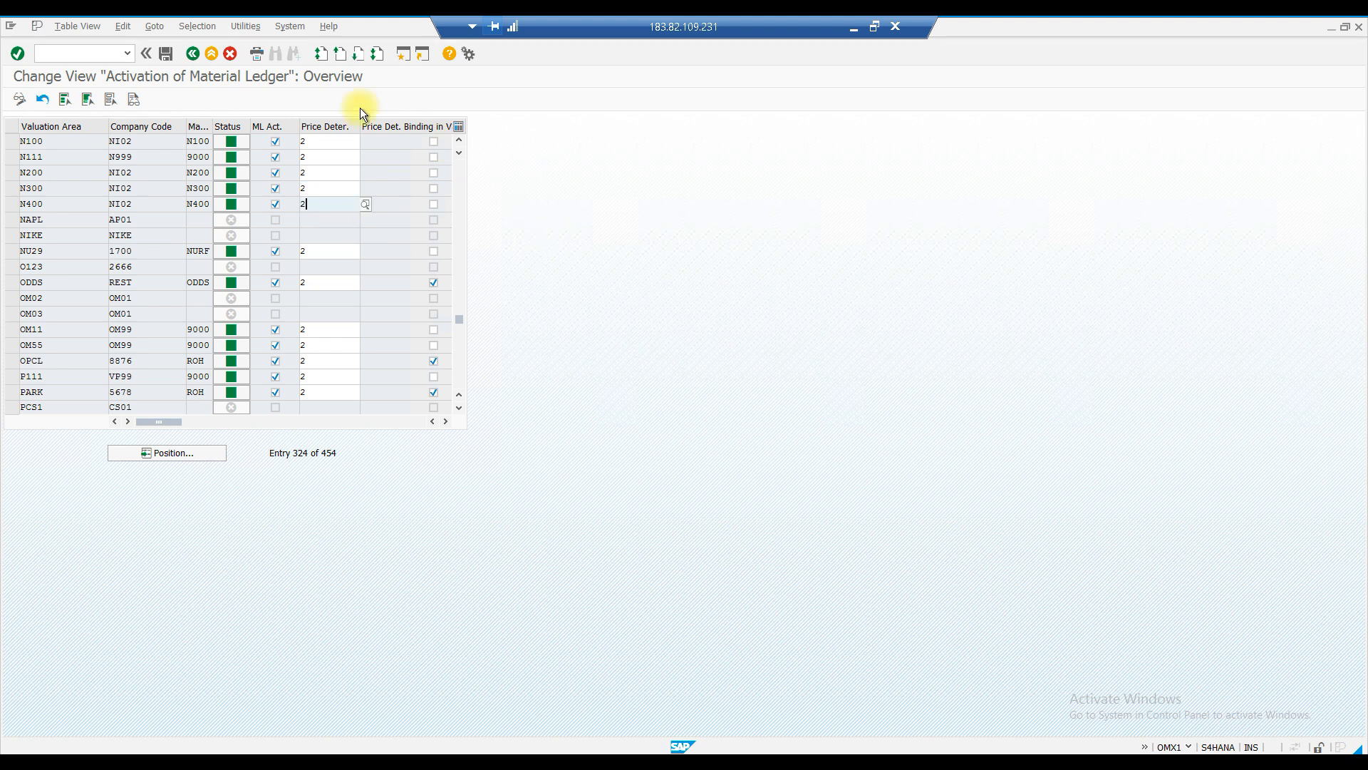
- Save the material ledger activation in the customizing request and return to the implementation guide
{"action": "left_click", "coordinate": [166, 53]}
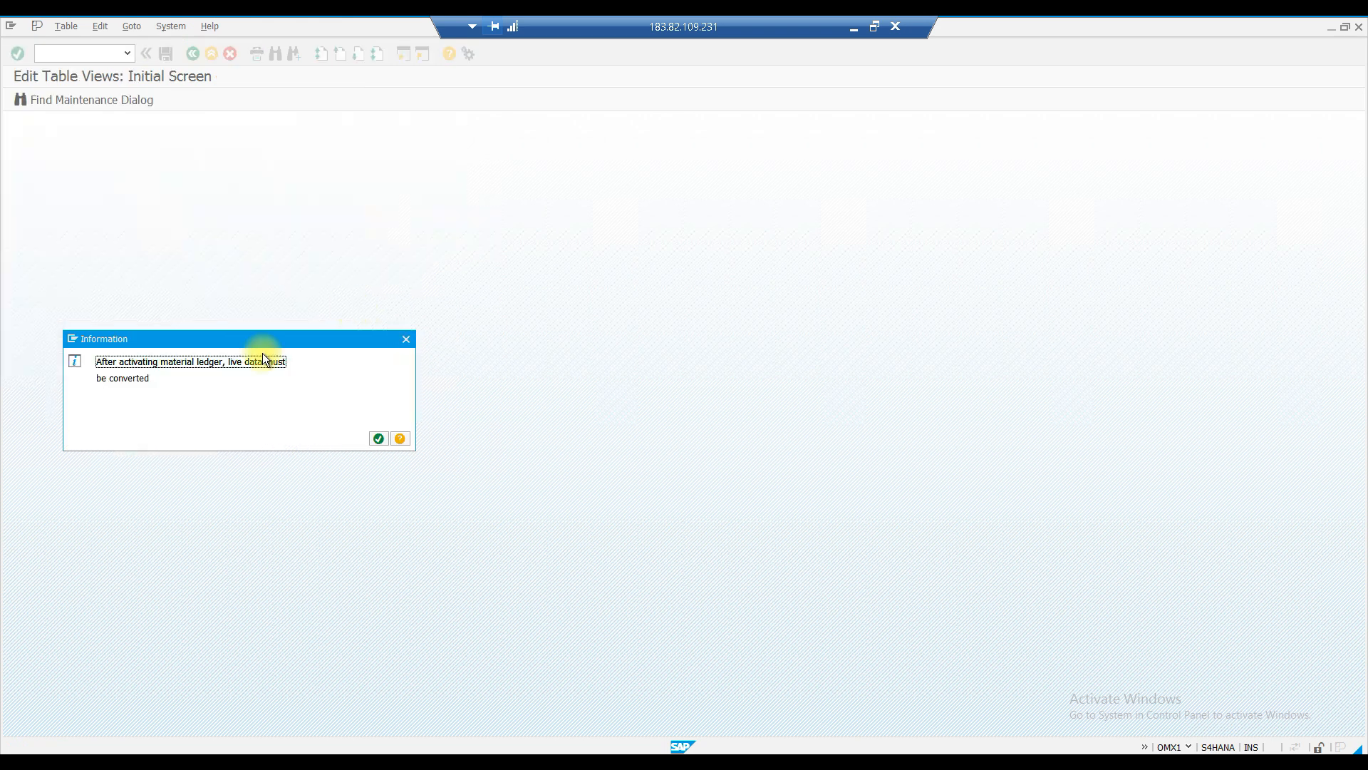
{"action": "left_click", "coordinate": [379, 439]}
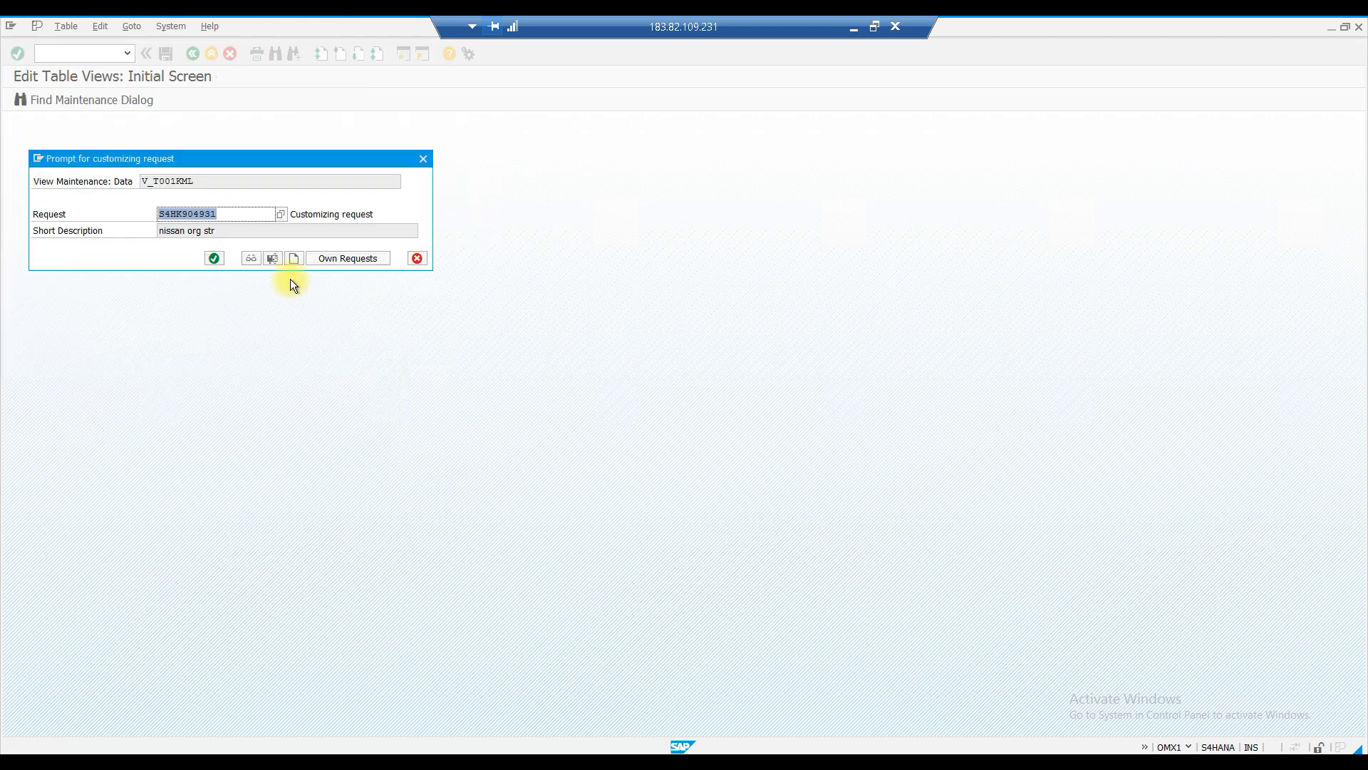
{"action": "left_click", "coordinate": [214, 258]}
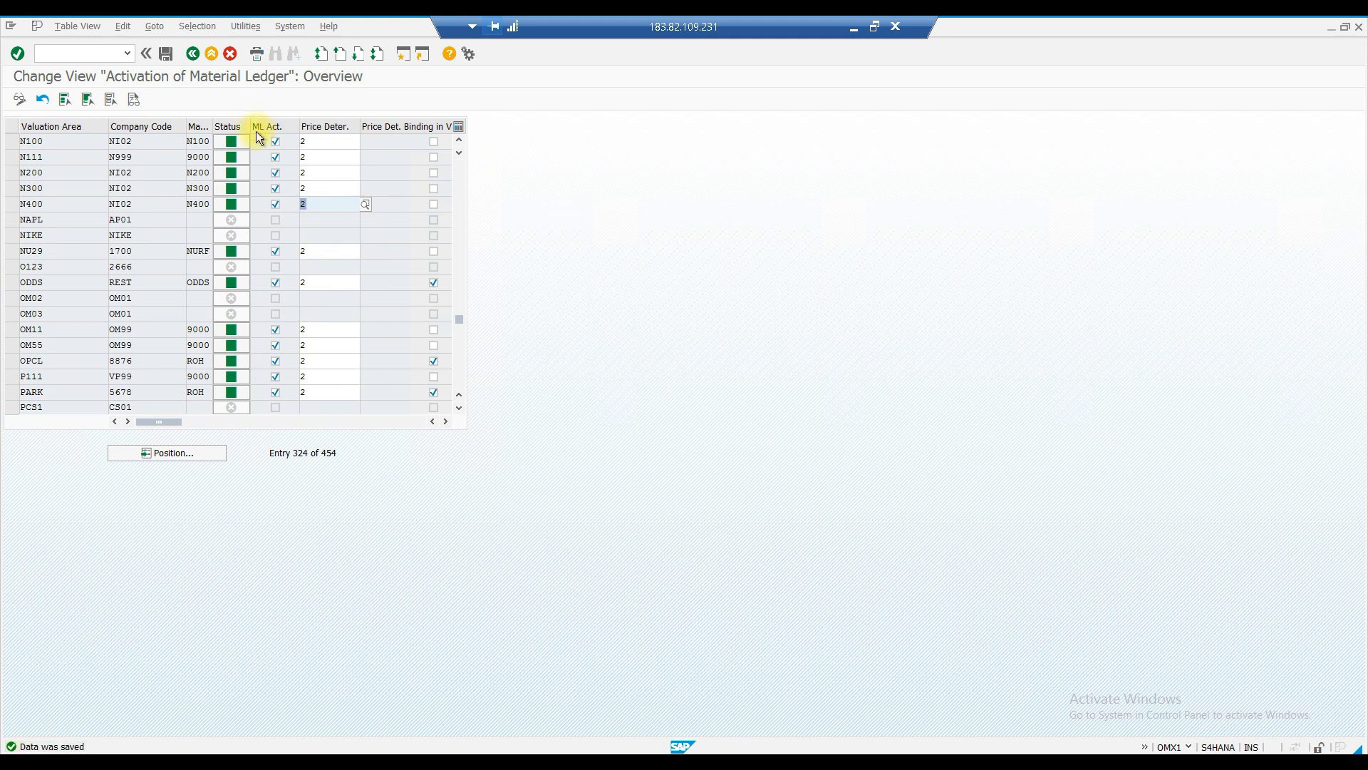
{"action": "left_click", "coordinate": [190, 54]}
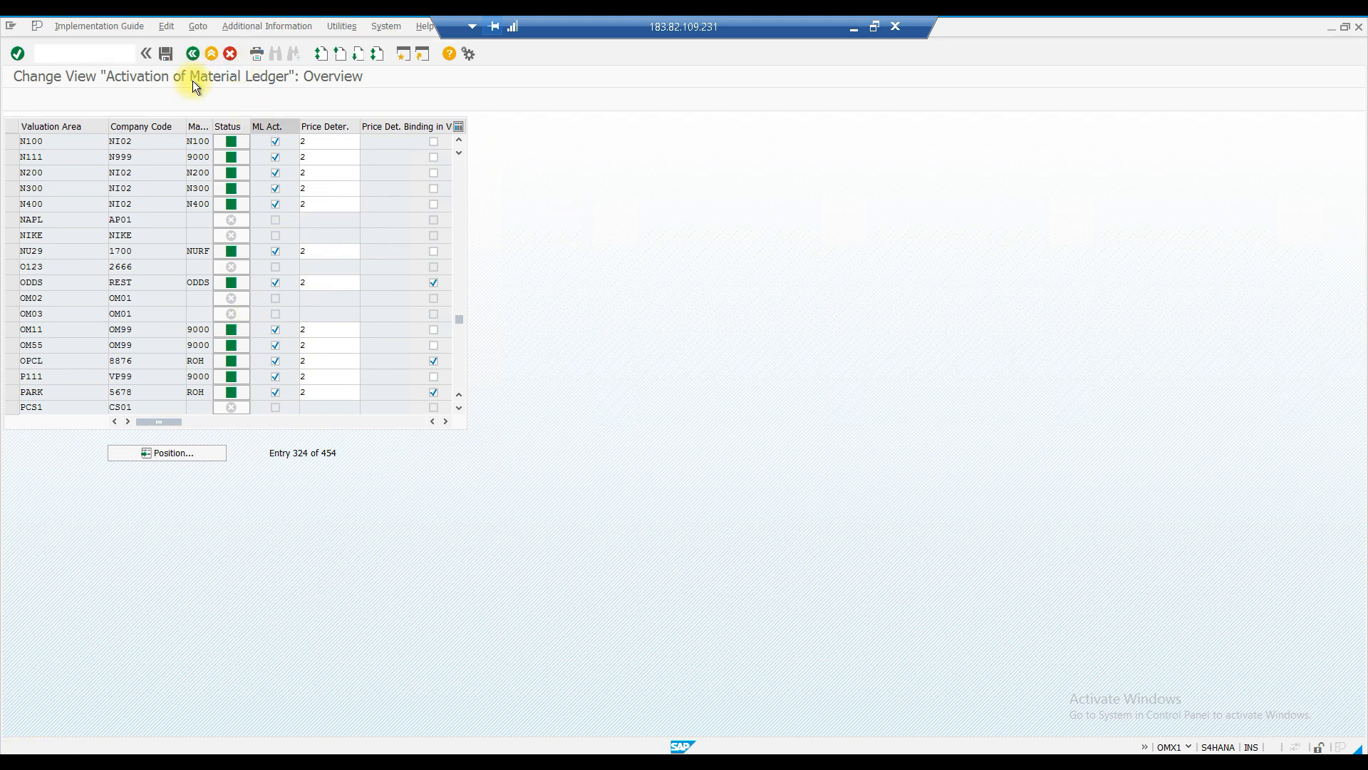
{"action": "left_click", "coordinate": [489, 126]}
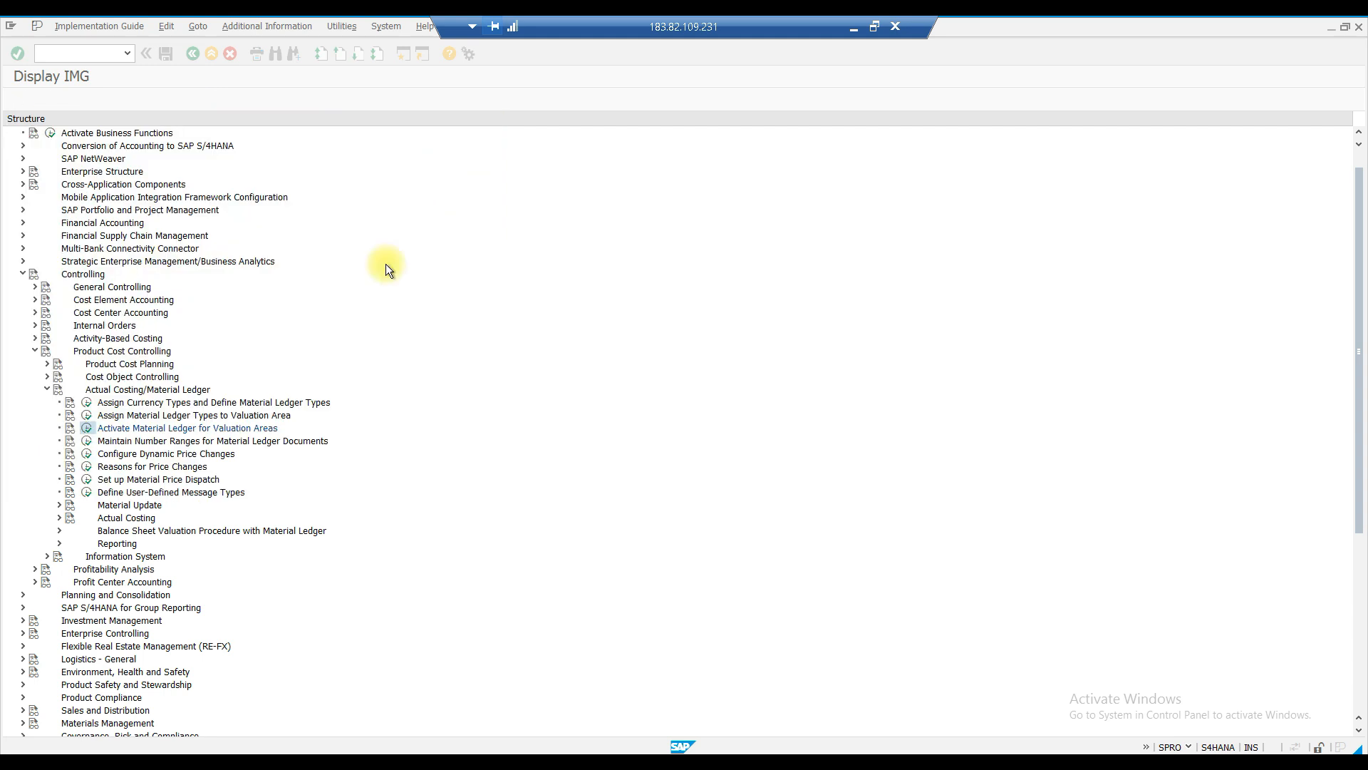
- Start transaction CKMSTART, enter plant n100 and open the multiple selection for plants
{"action": "left_click", "coordinate": [91, 57]}
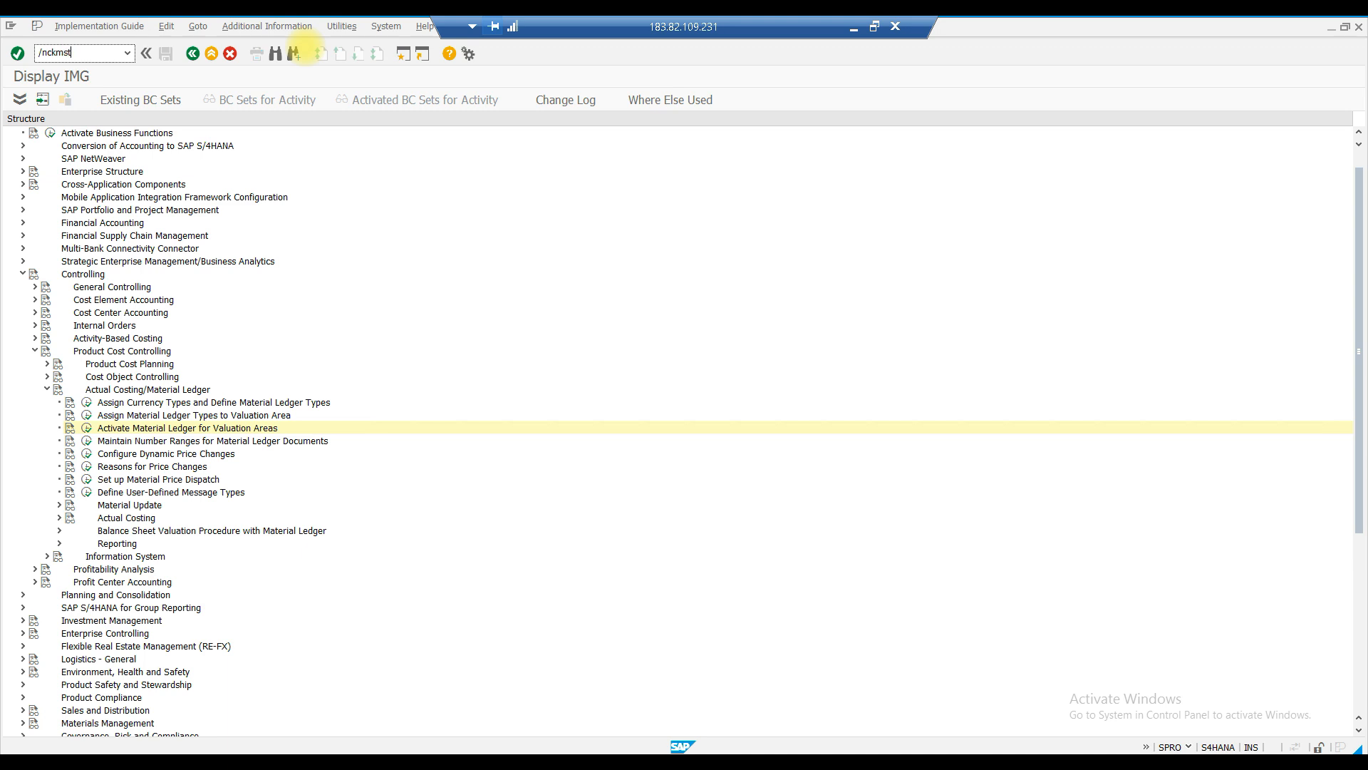
{"action": "key", "text": "Return"}
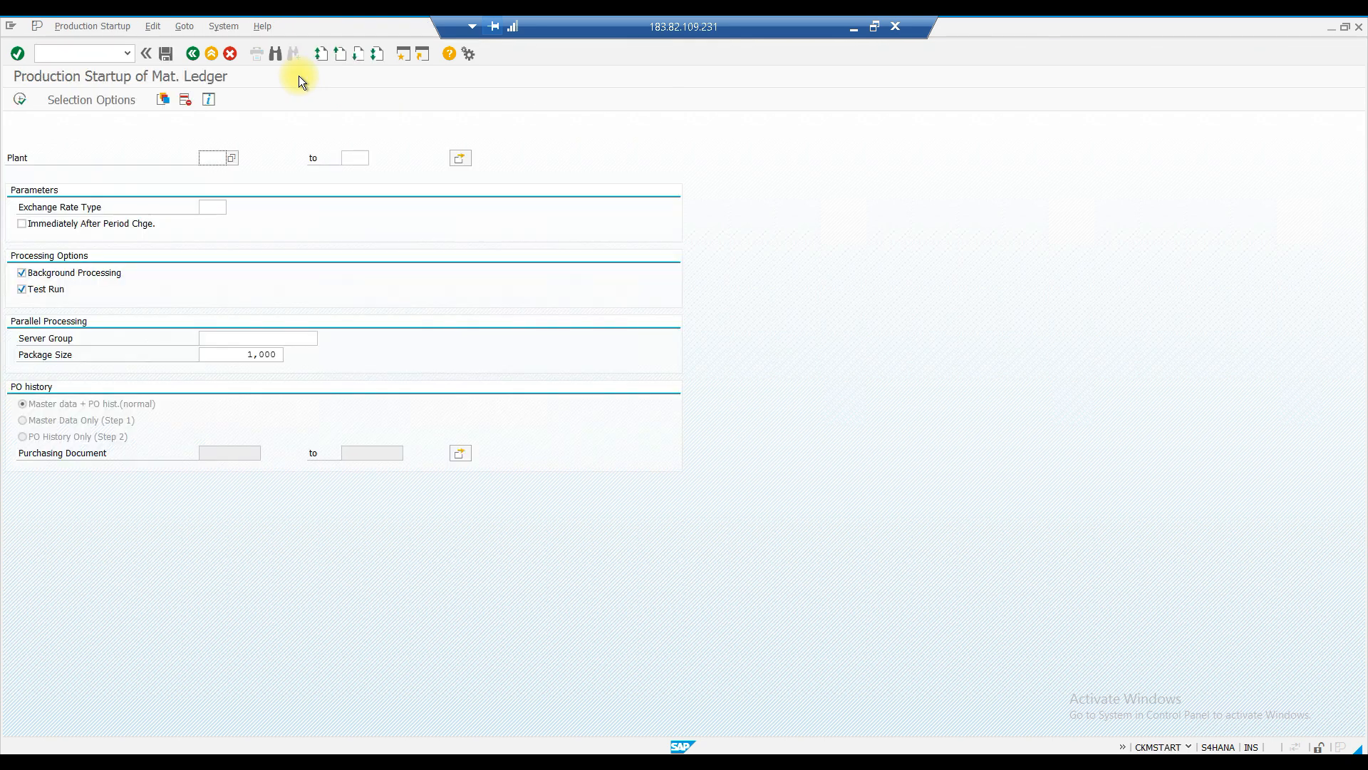
{"action": "left_click", "coordinate": [459, 158]}
{"action": "left_click", "coordinate": [459, 159]}
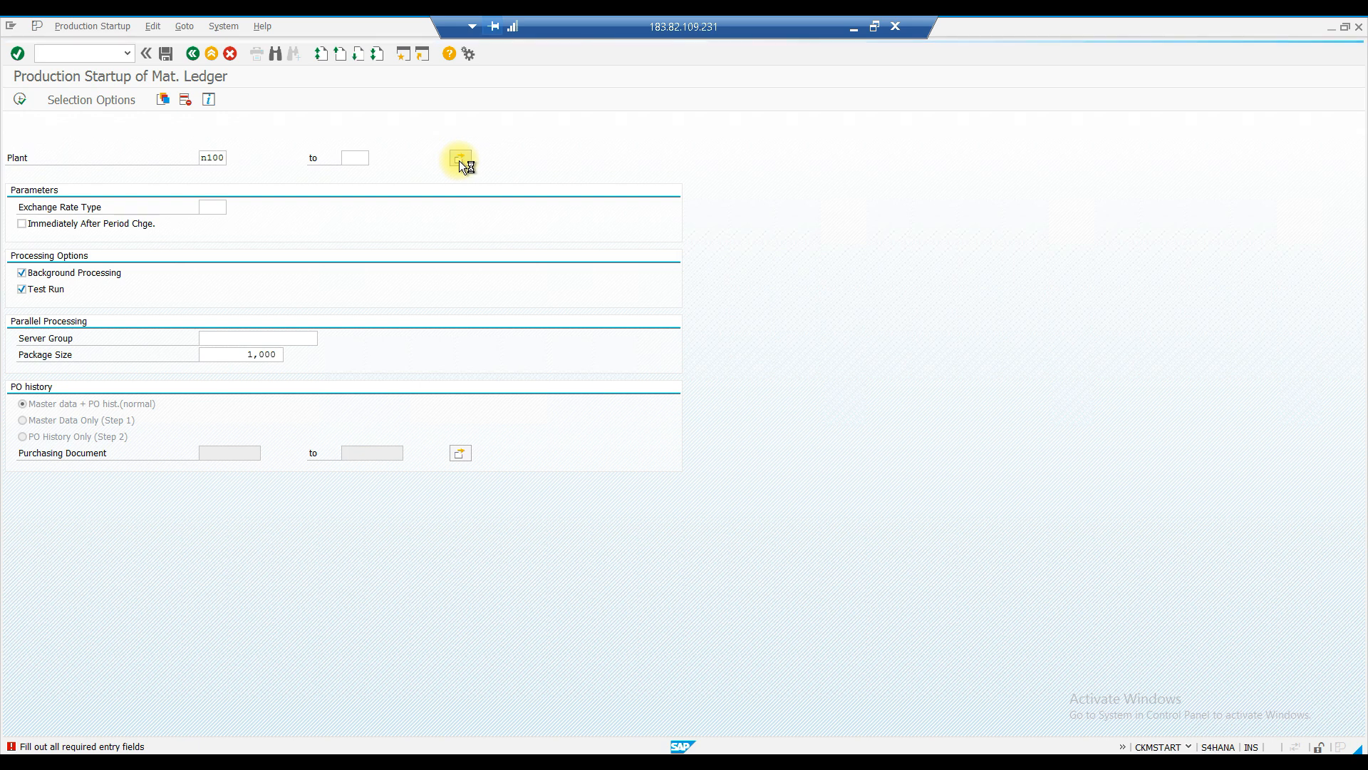
- Add plants n200, n300 and n400 as single values and apply the plant selection
{"action": "left_click", "coordinate": [49, 235]}
{"action": "type", "text": "n200"}
{"action": "key", "text": "Return"}
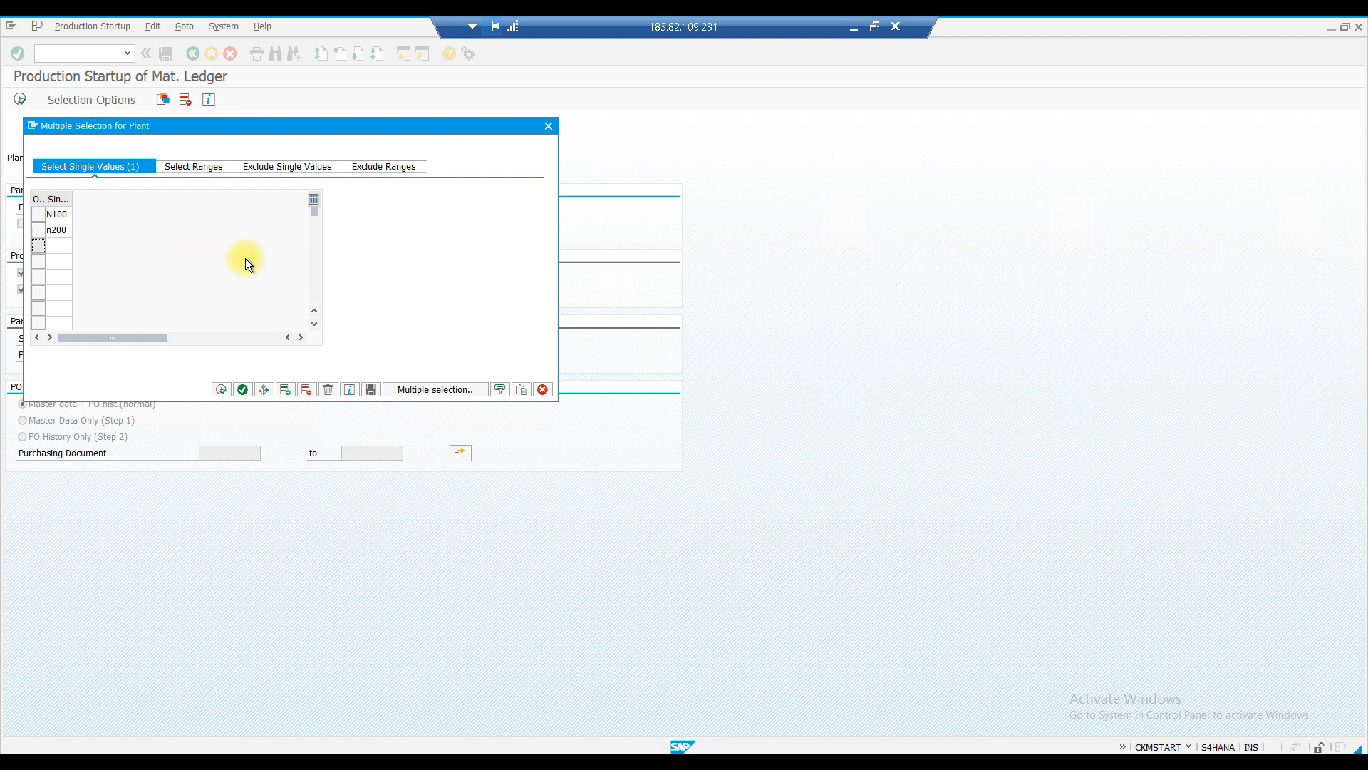
{"action": "key", "text": "Tab"}
{"action": "type", "text": "n300"}
{"action": "left_click", "coordinate": [62, 259]}
{"action": "type", "text": "n40"}
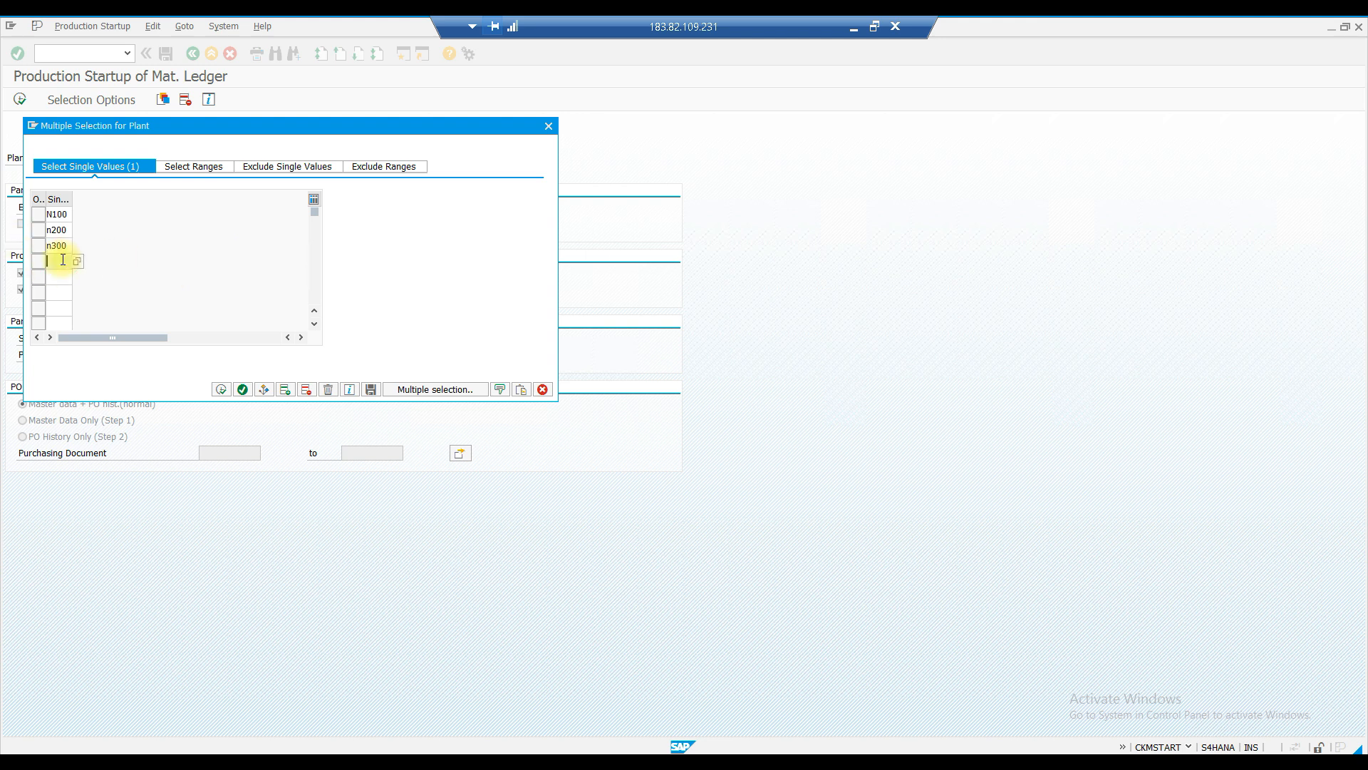
{"action": "type", "text": "0"}
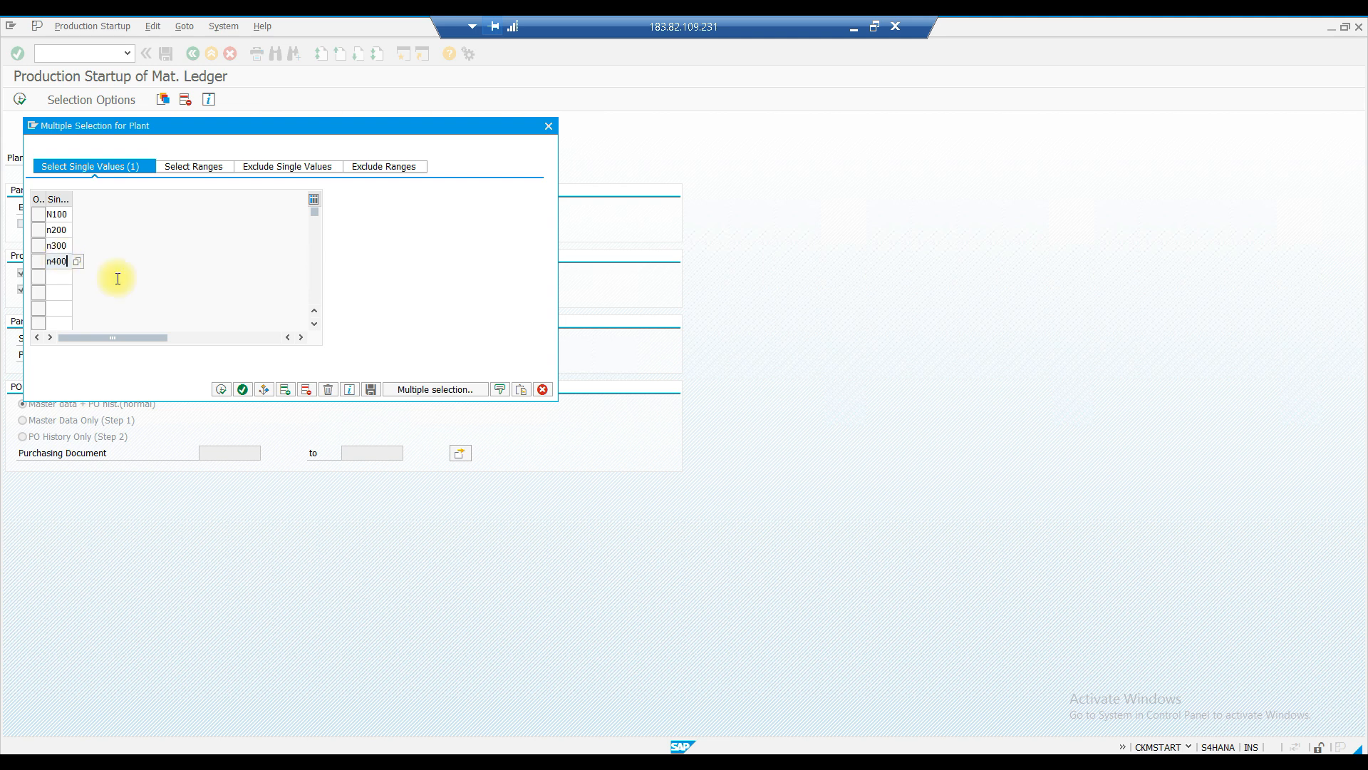
{"action": "left_click", "coordinate": [220, 389]}
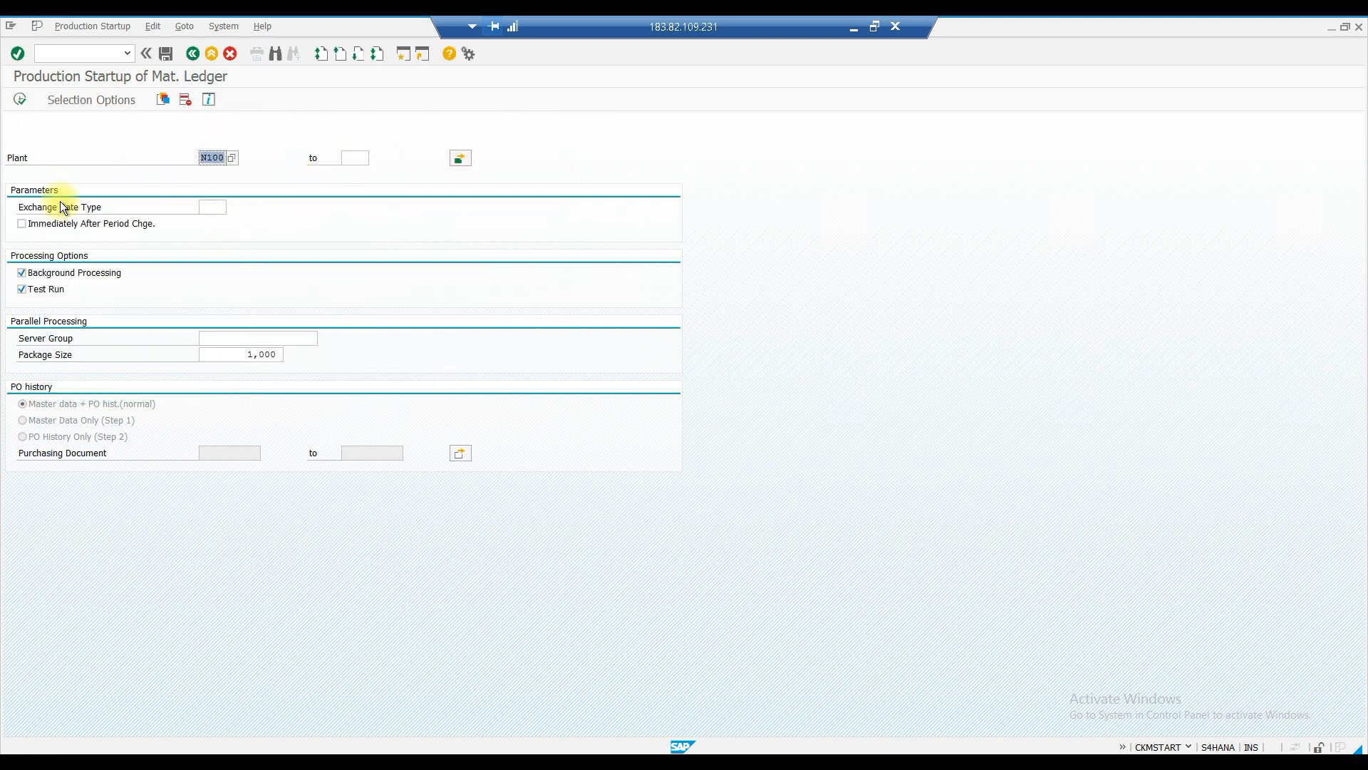
- Set the exchange rate type to M and execute the material ledger production startup as a background test run
{"action": "left_click", "coordinate": [208, 207]}
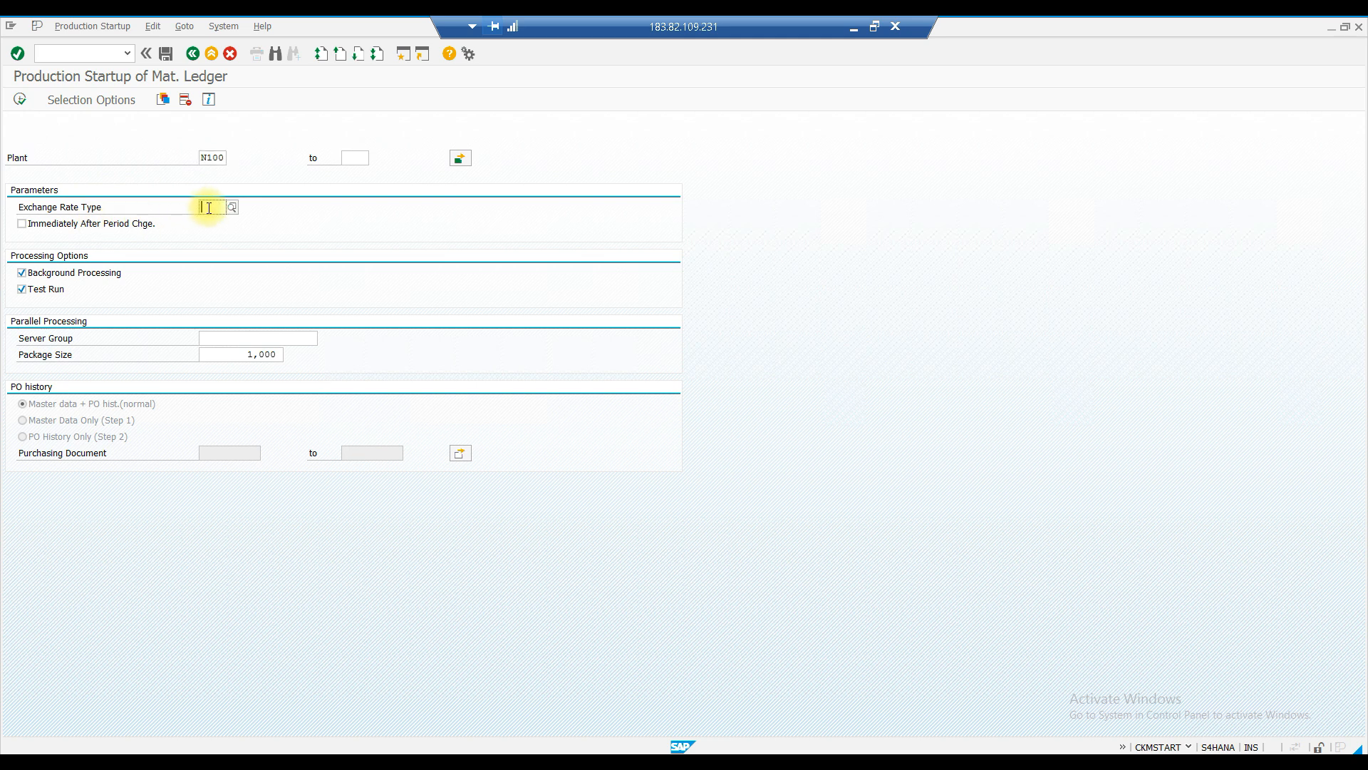
{"action": "type", "text": "M"}
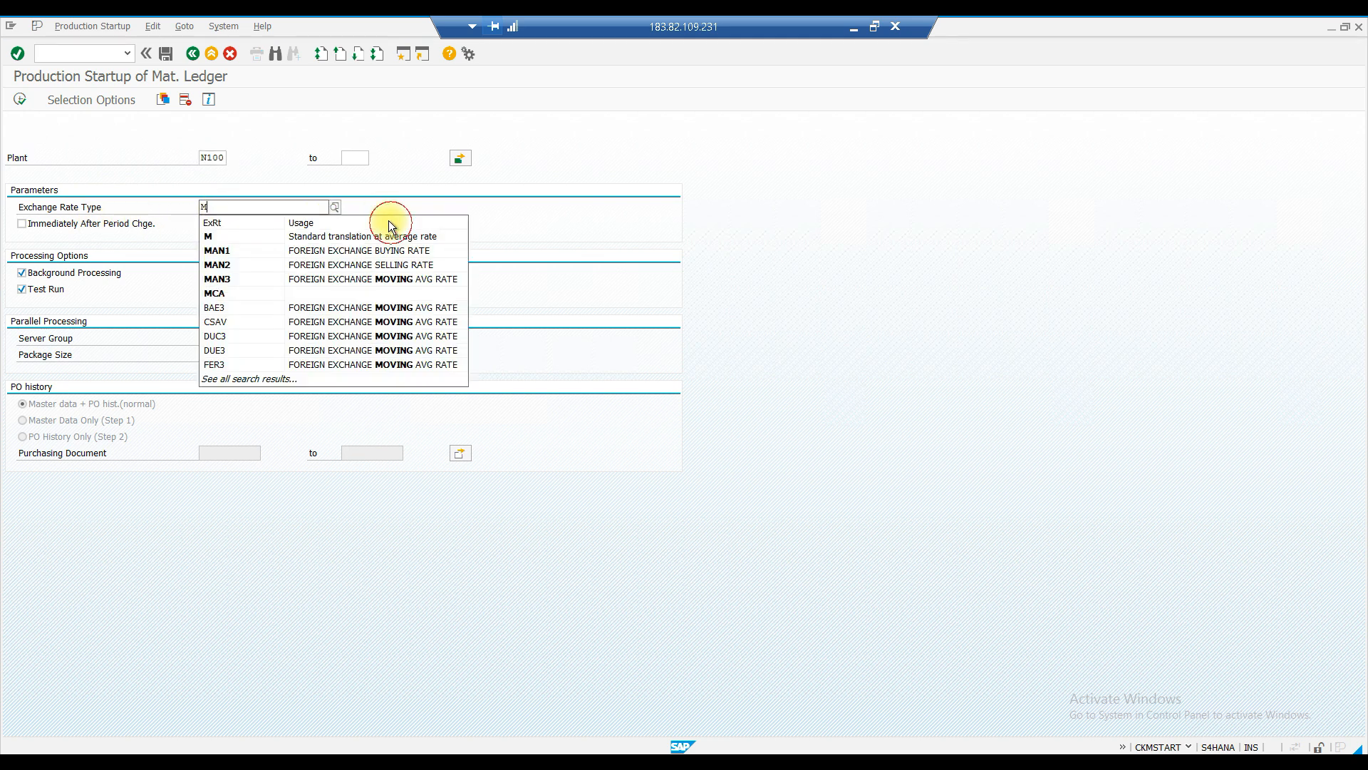
{"action": "left_click", "coordinate": [216, 236]}
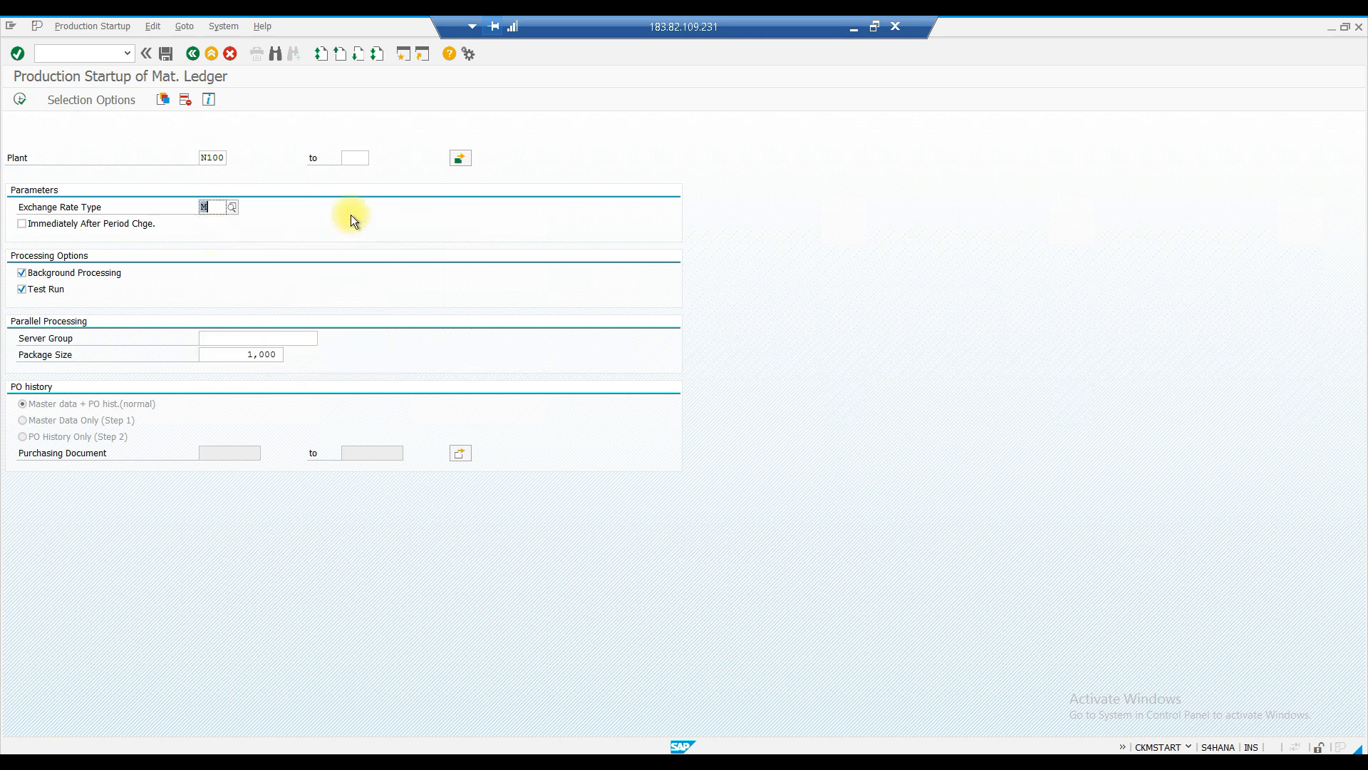
{"action": "left_click", "coordinate": [22, 100]}
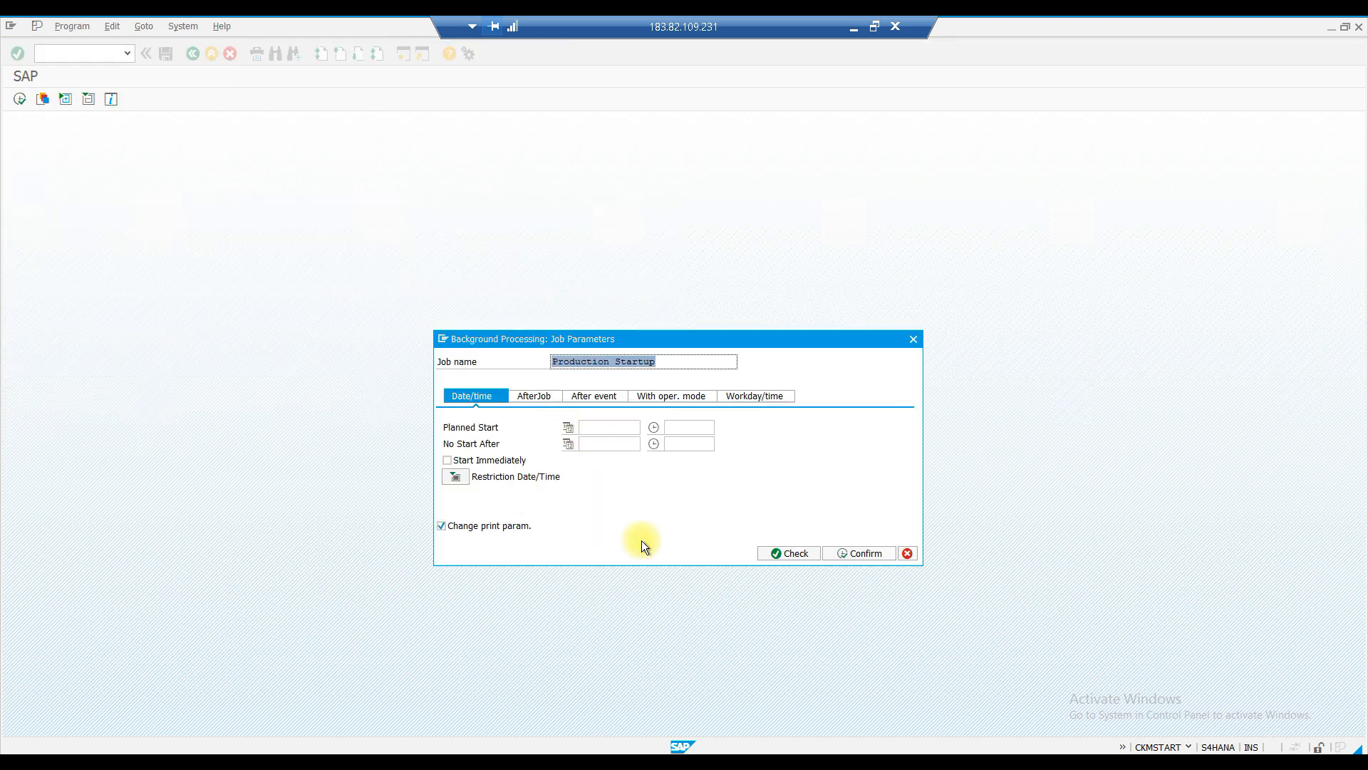
- Schedule the production startup job to start immediately, check and confirm it, and accept the print parameters with output device LP01
{"action": "left_click", "coordinate": [447, 460]}
{"action": "left_click", "coordinate": [777, 555]}
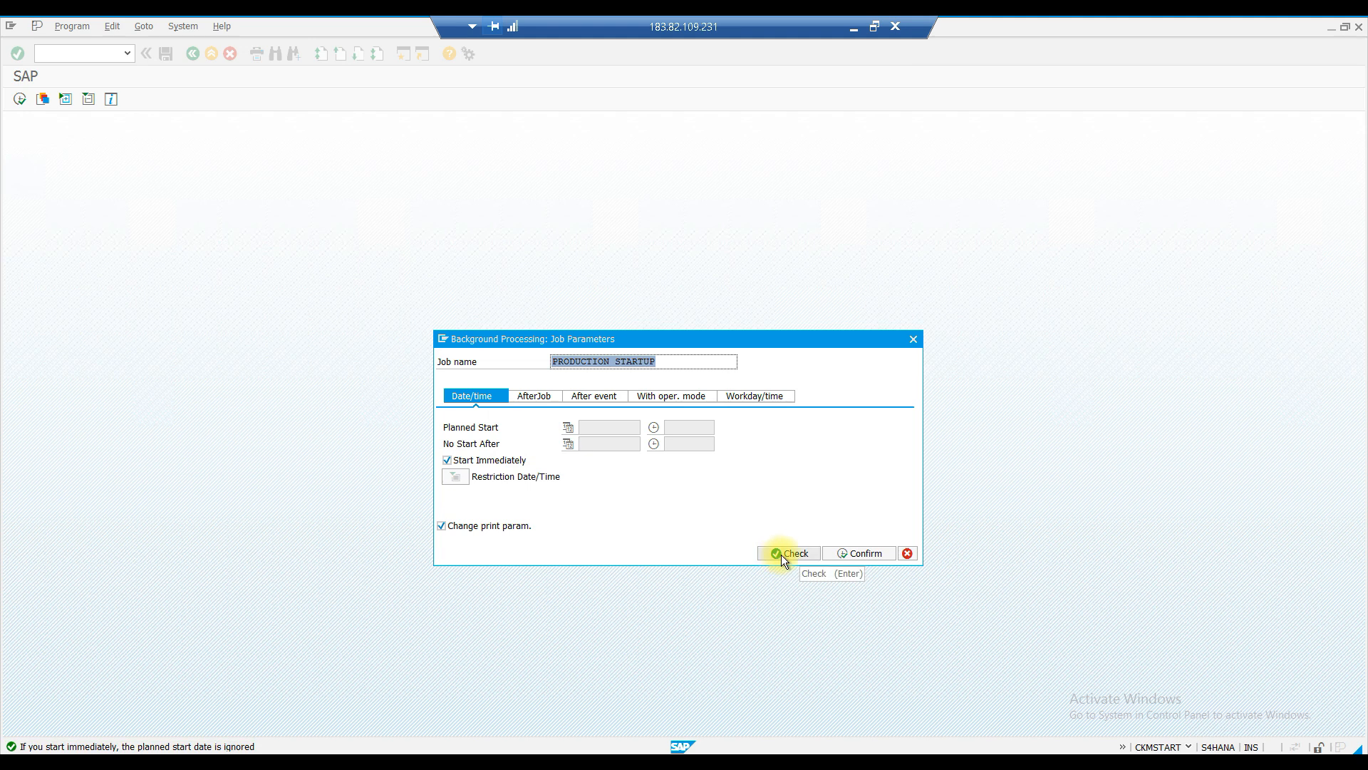
{"action": "left_click", "coordinate": [845, 554]}
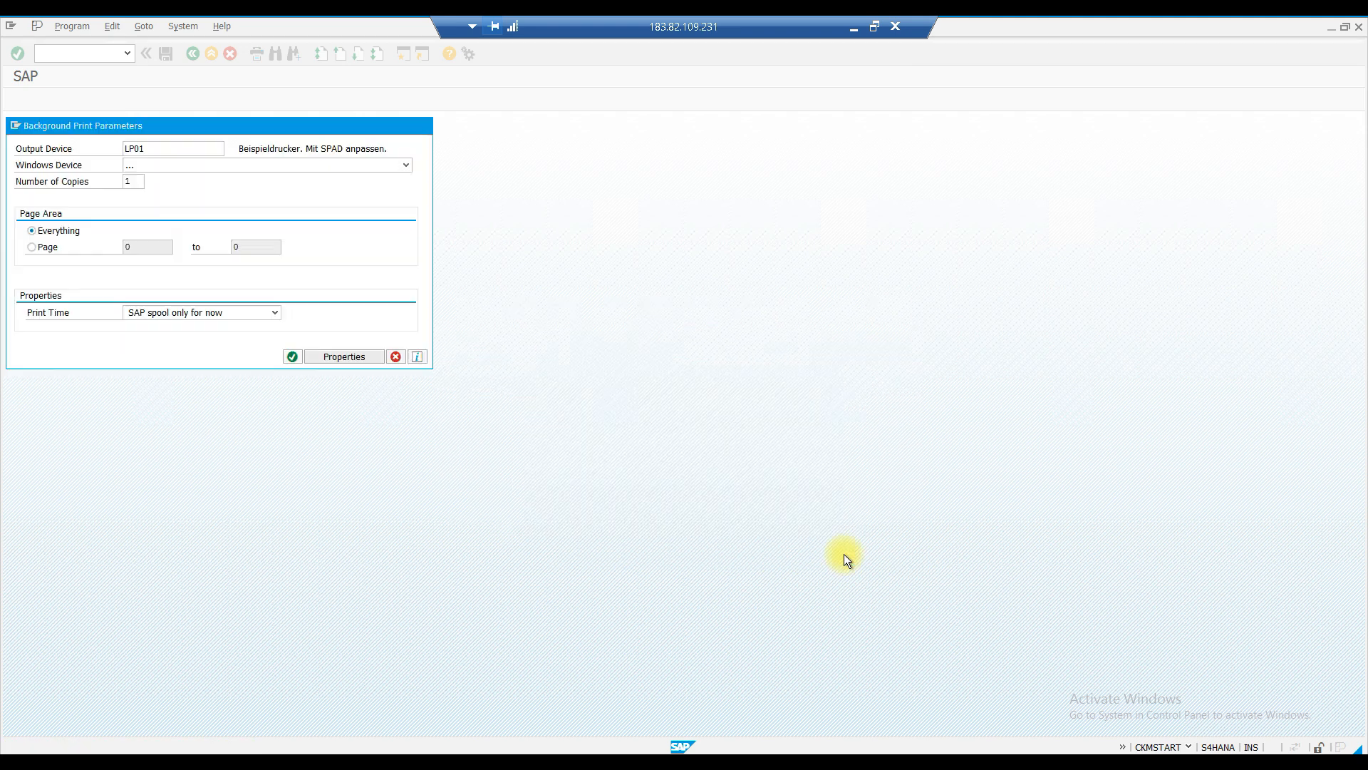
{"action": "left_click", "coordinate": [294, 355]}
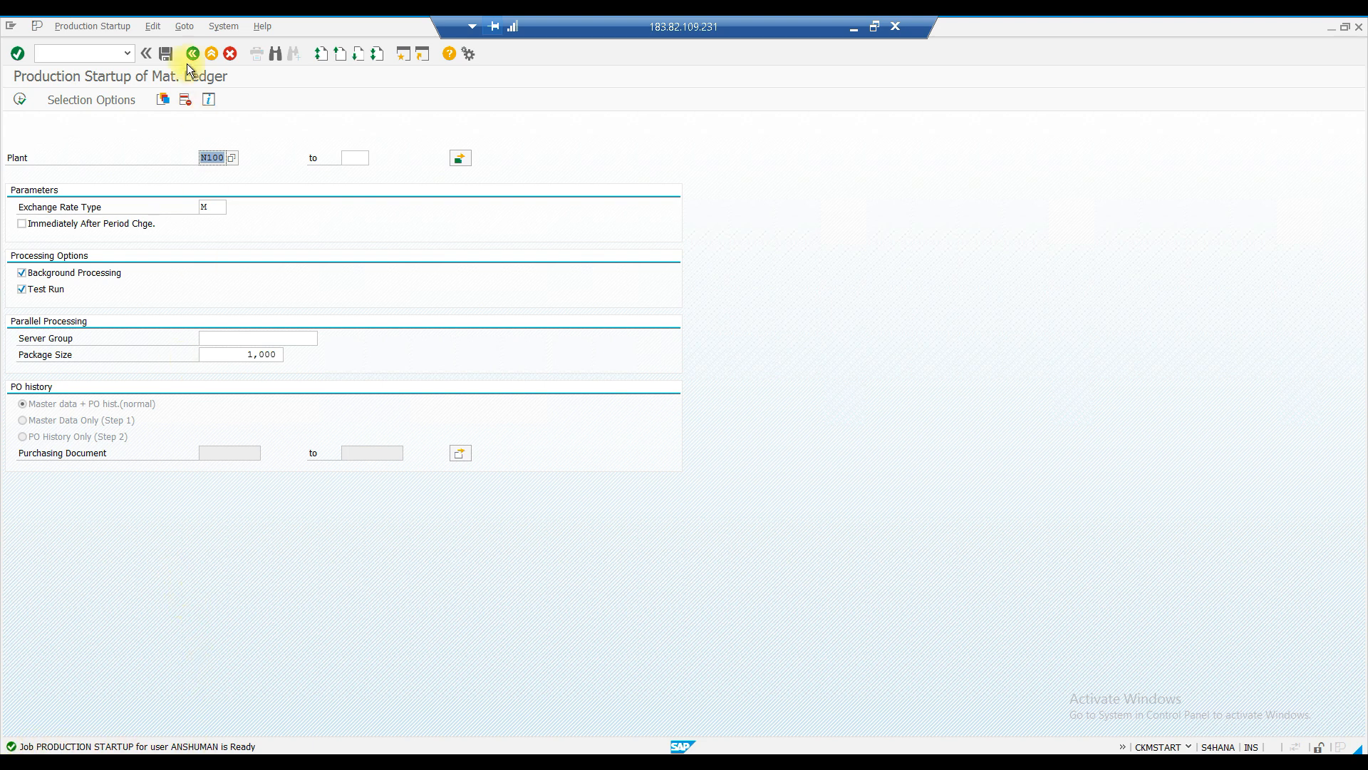
- Open the overview of own jobs and display the job log of the PRODUCTION STARTUP job
{"action": "left_click", "coordinate": [216, 28]}
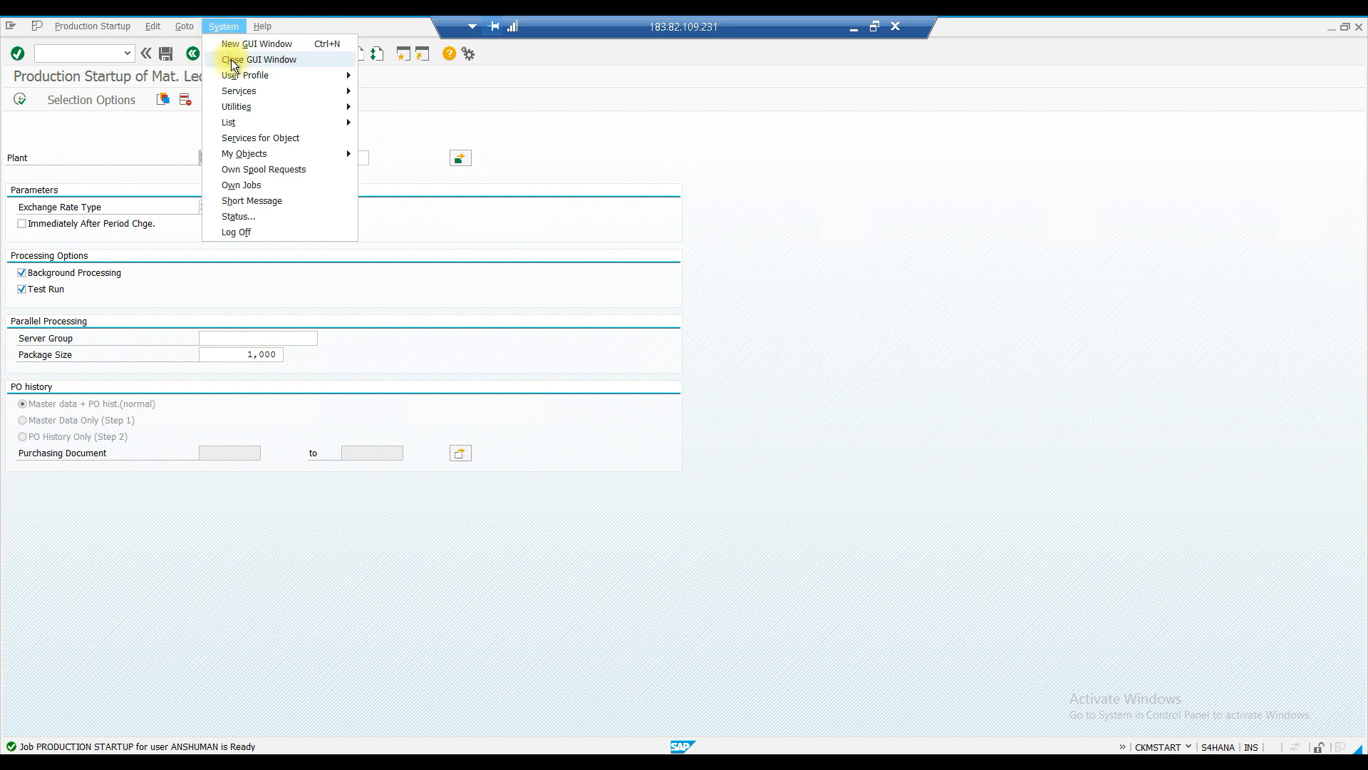
{"action": "left_click", "coordinate": [254, 185]}
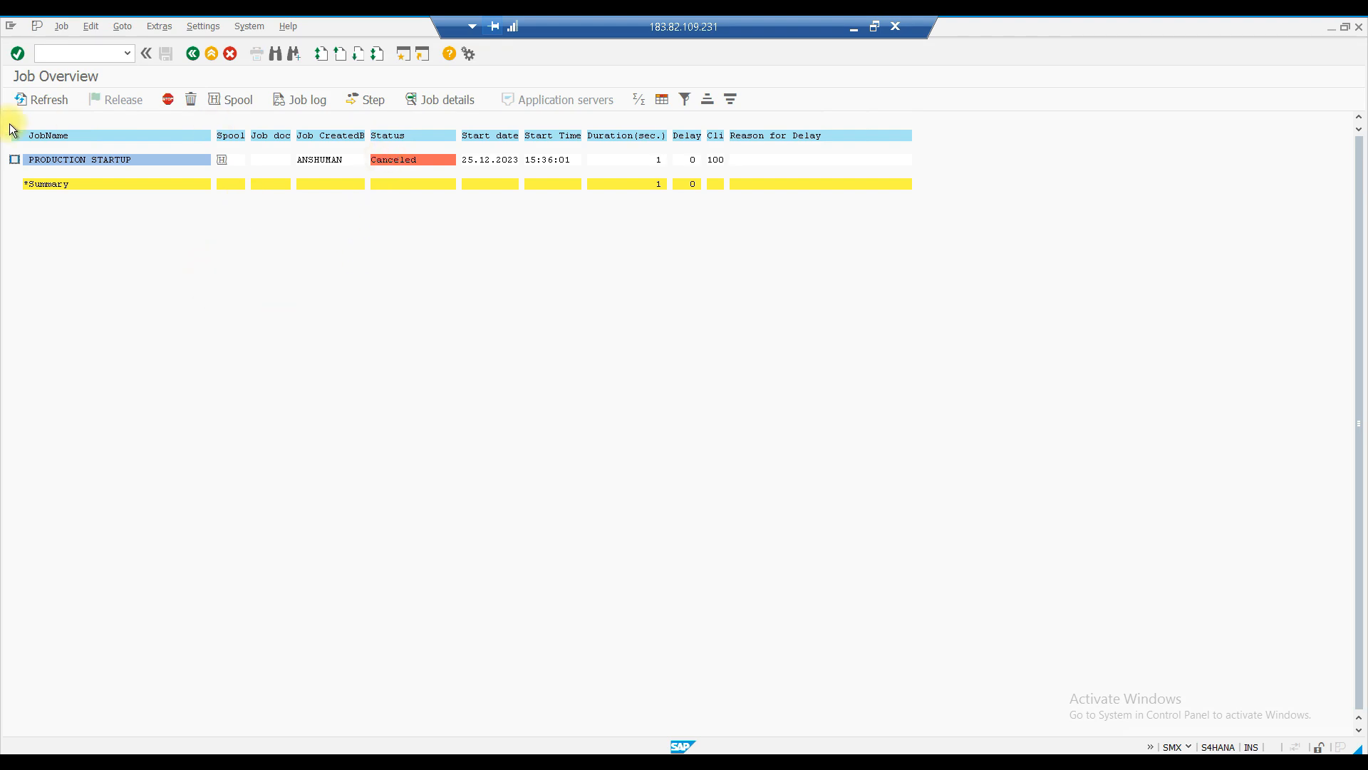
{"action": "left_click", "coordinate": [14, 160]}
{"action": "left_click", "coordinate": [318, 99]}
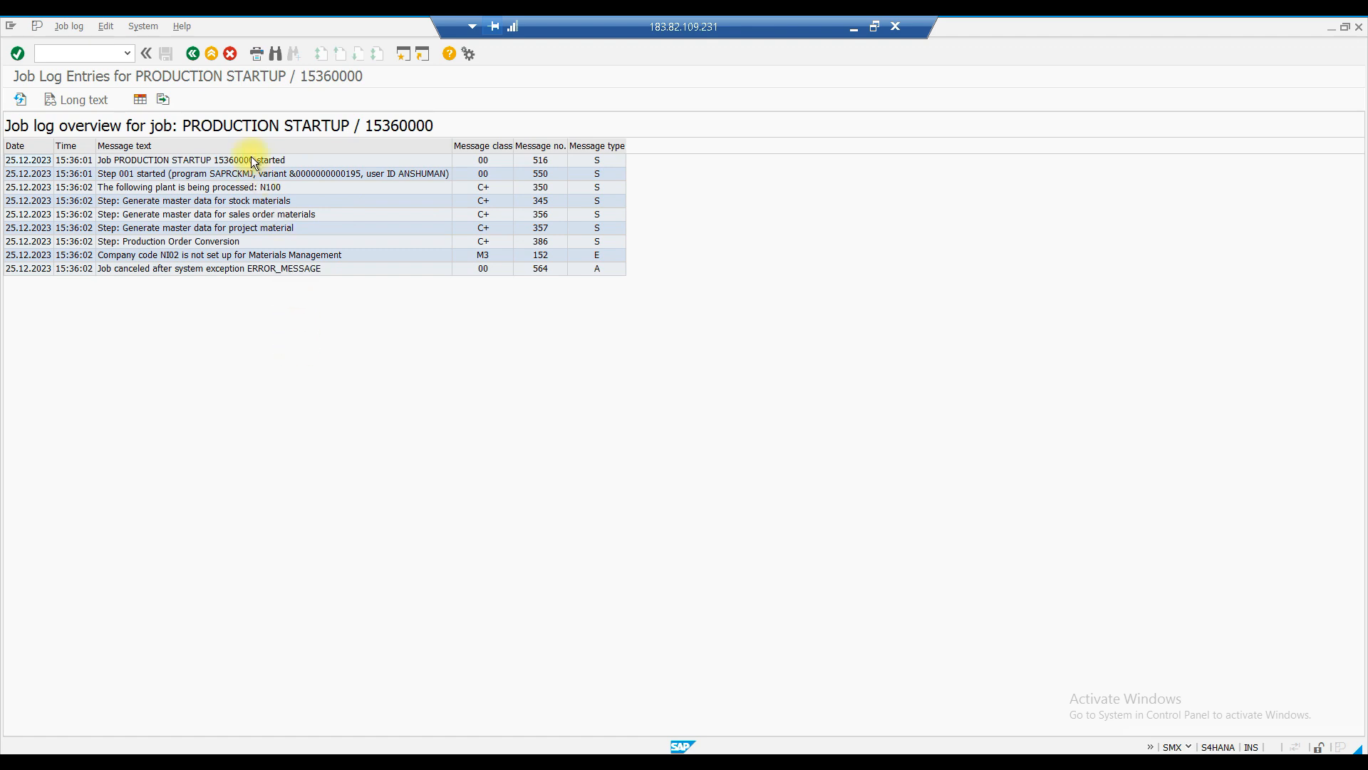
- Examine the job log messages one by one, from the job start entry to the company code NI02 entry
{"action": "left_click", "coordinate": [258, 163]}
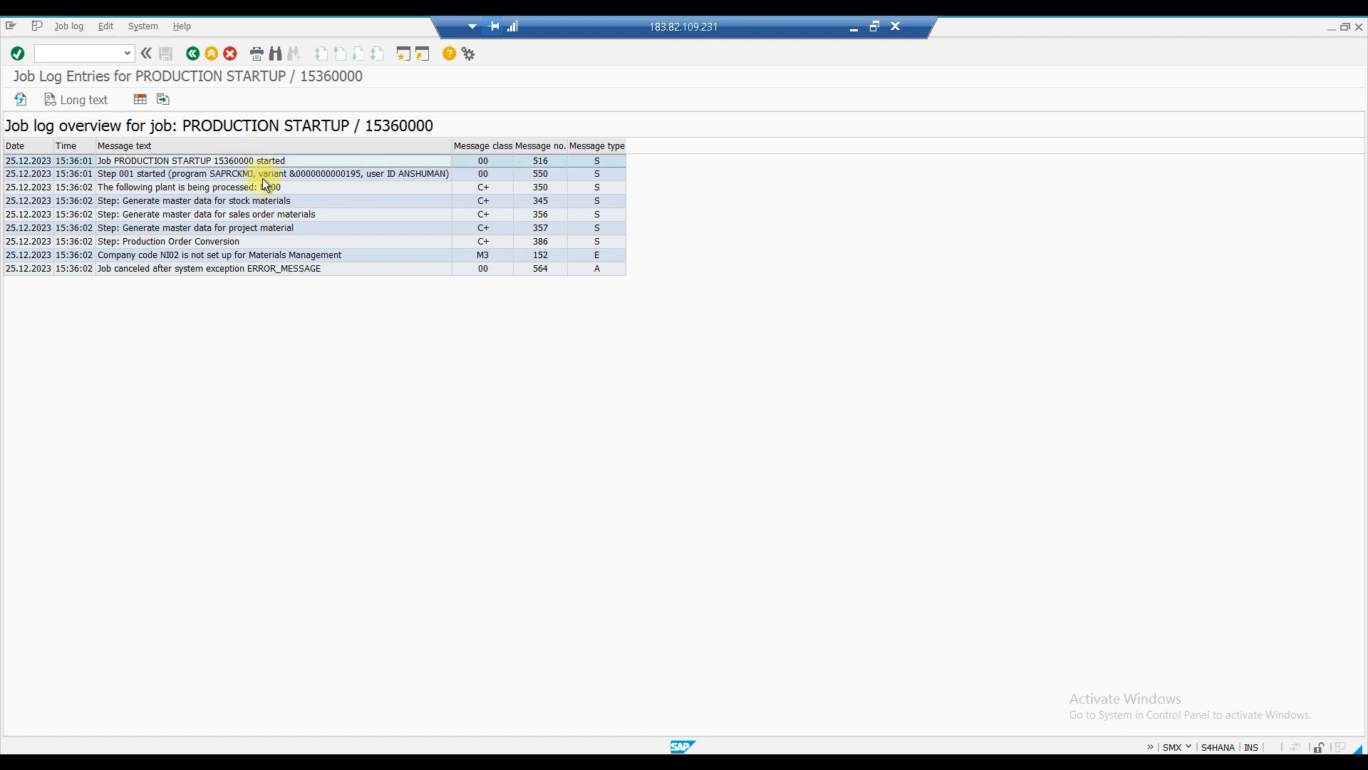
{"action": "left_click", "coordinate": [263, 189]}
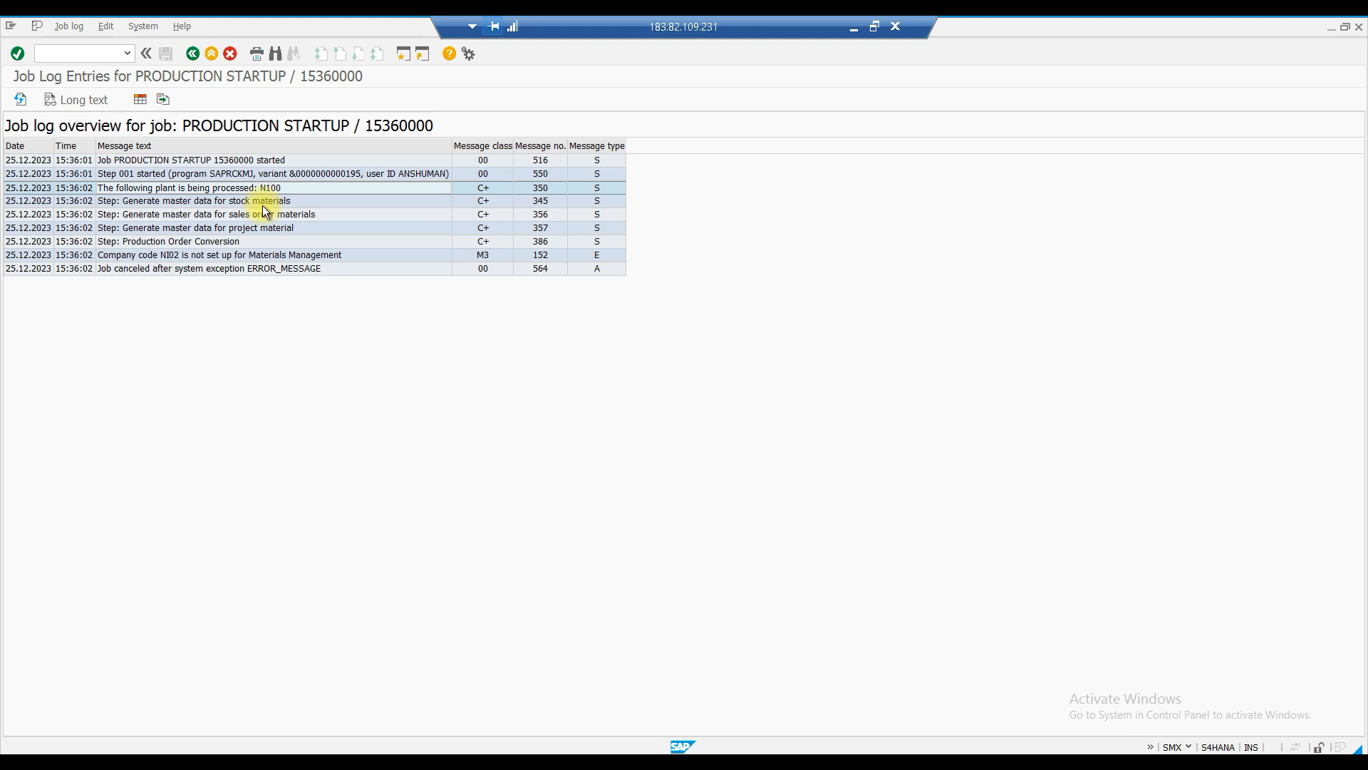
{"action": "left_click", "coordinate": [262, 202]}
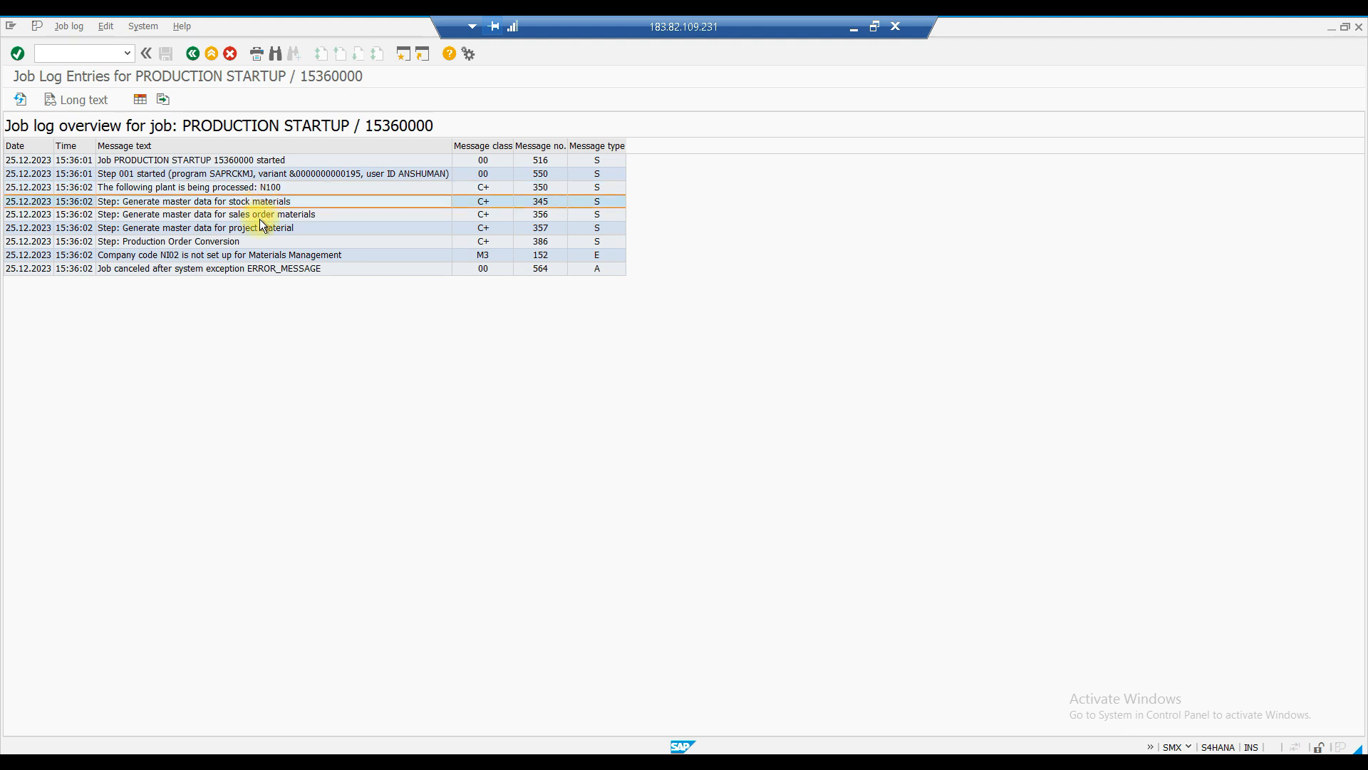
{"action": "left_click", "coordinate": [260, 215]}
{"action": "left_click", "coordinate": [255, 233]}
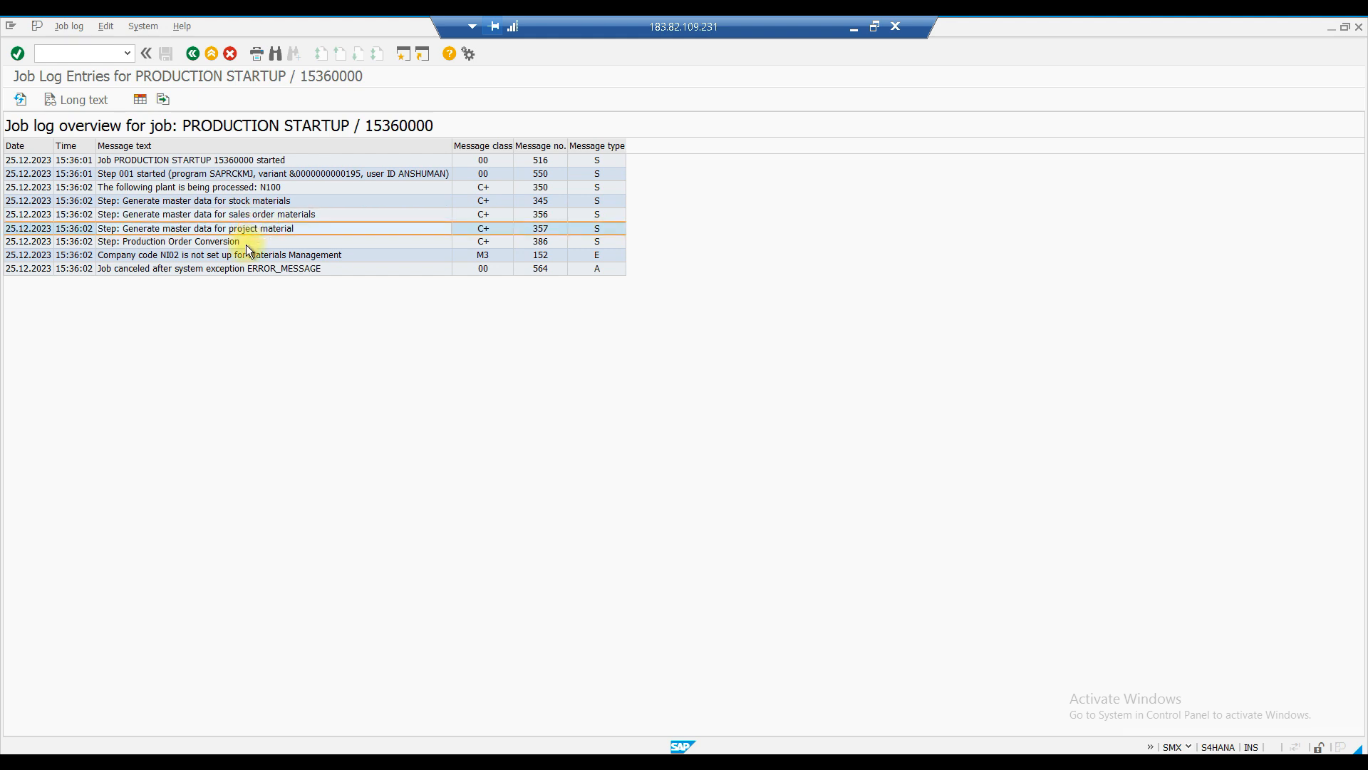
{"action": "left_click", "coordinate": [246, 245]}
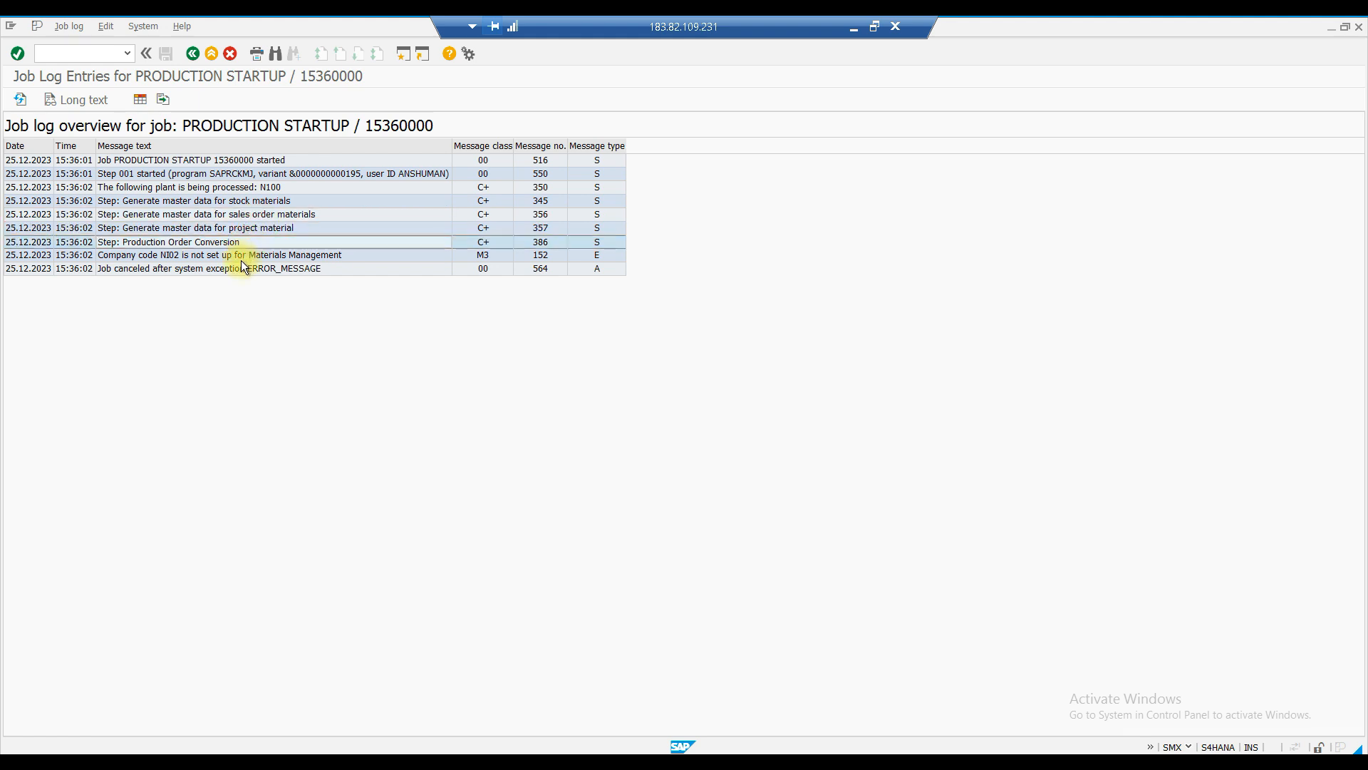
{"action": "left_click", "coordinate": [241, 259]}
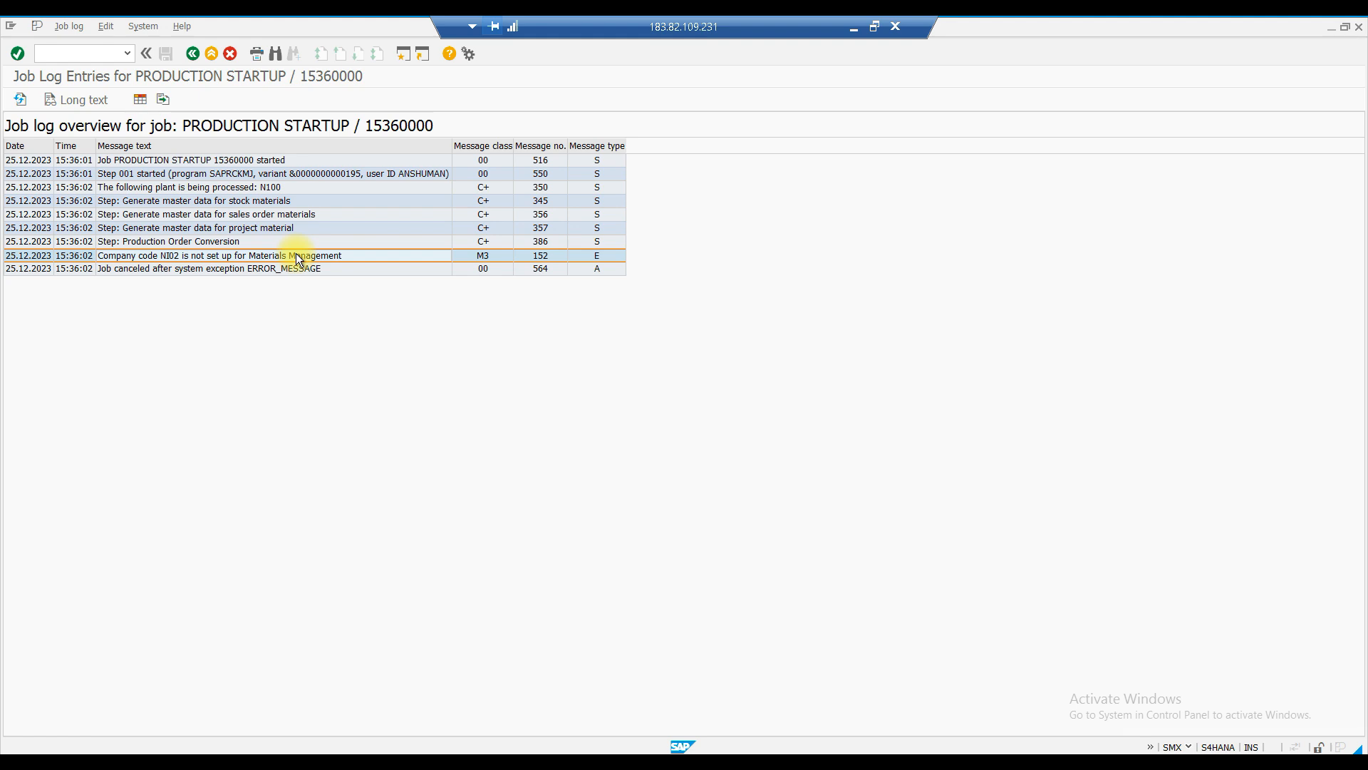
- Start SPRO in a new session and open the material type attributes under Logistics - General in the SAP Reference IMG
{"action": "left_click", "coordinate": [401, 52]}
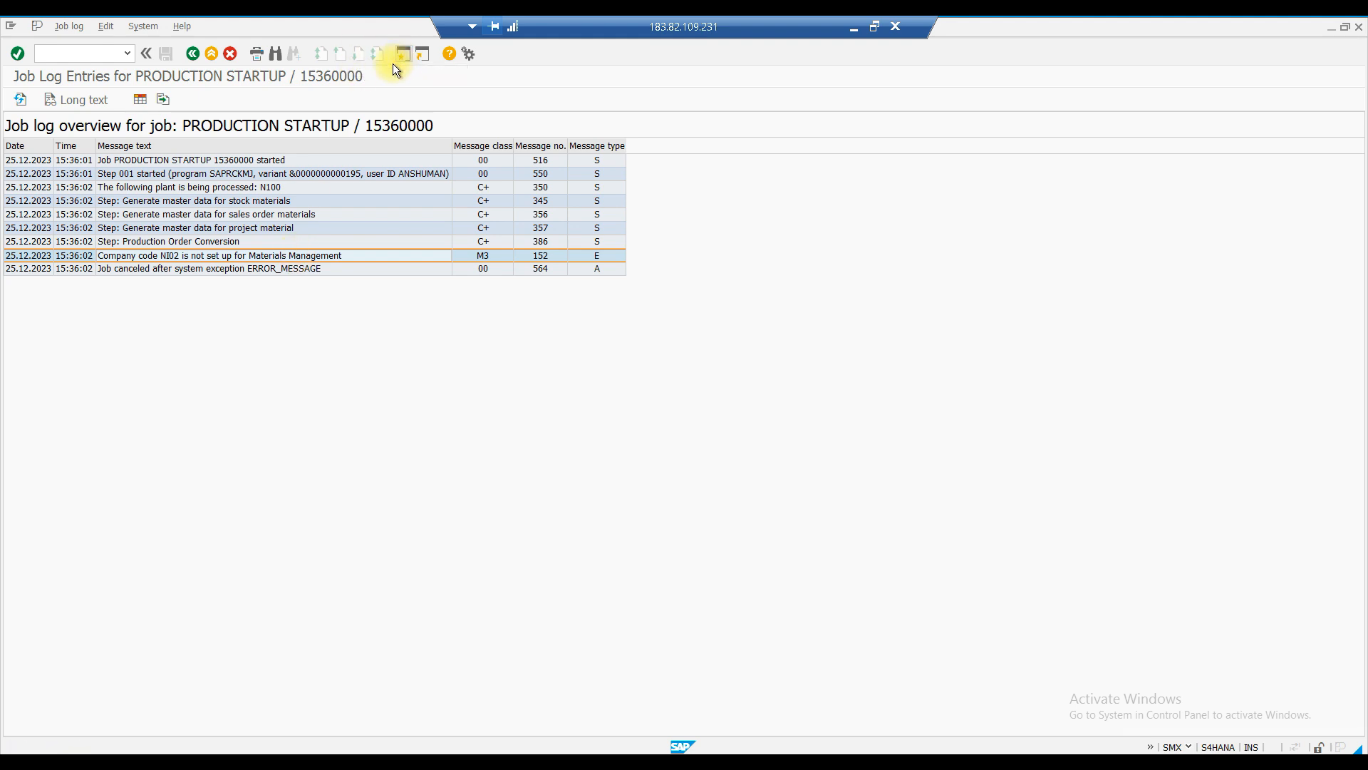
{"action": "type", "text": "spro"}
{"action": "key", "text": "Return"}
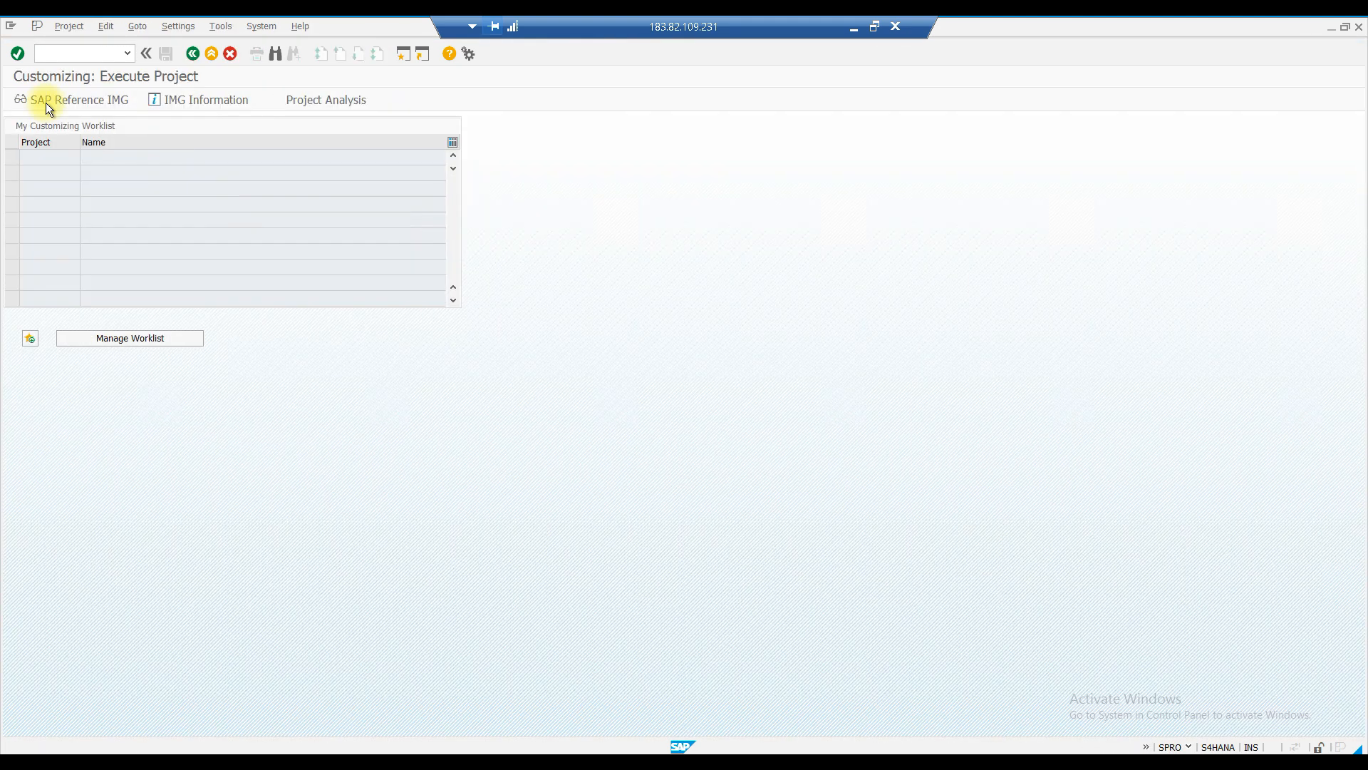
{"action": "left_click", "coordinate": [47, 102]}
{"action": "left_click", "coordinate": [23, 198]}
{"action": "left_click", "coordinate": [34, 235]}
{"action": "left_click", "coordinate": [34, 234]}
{"action": "left_click", "coordinate": [23, 197]}
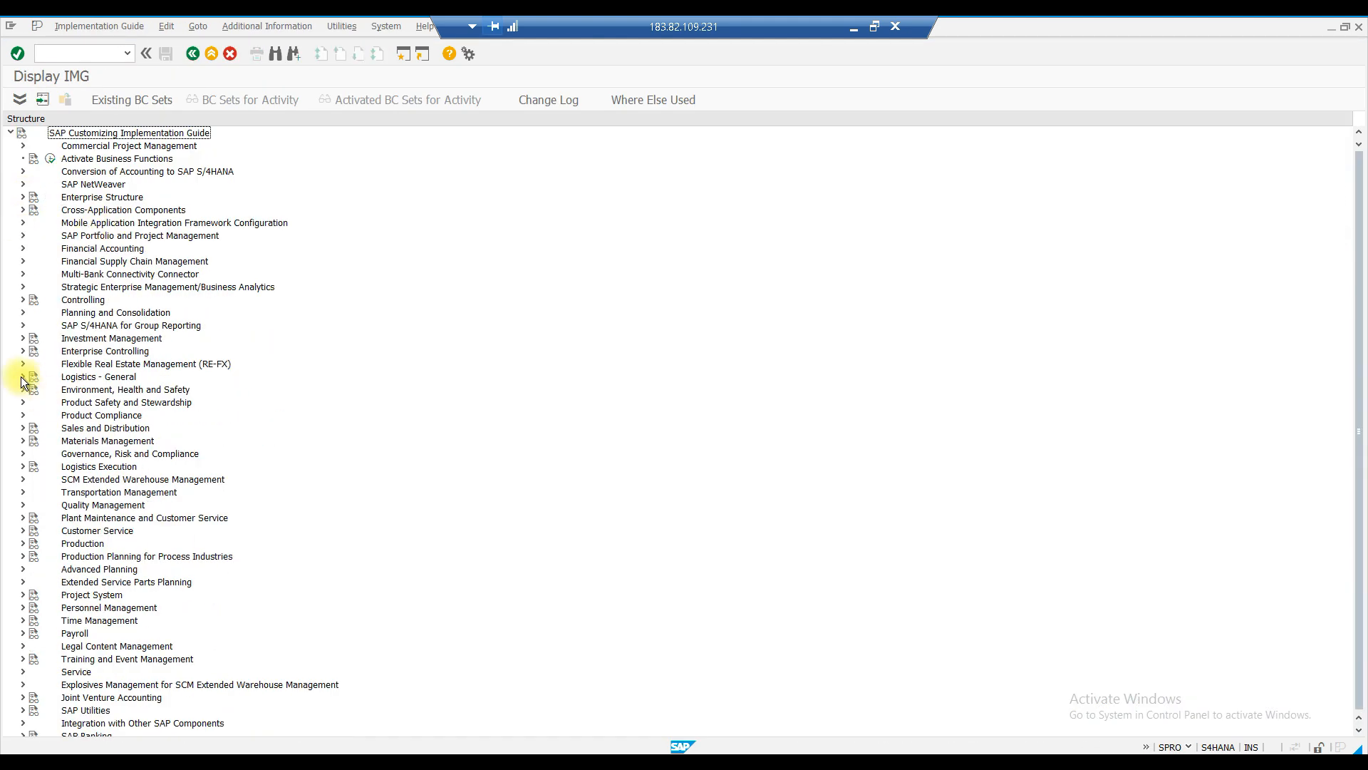
{"action": "left_click", "coordinate": [23, 376]}
{"action": "left_click", "coordinate": [36, 234]}
{"action": "left_click", "coordinate": [47, 287]}
{"action": "left_click", "coordinate": [60, 338]}
{"action": "left_click", "coordinate": [99, 351]}
- Position the list on material type roh and display its quantity/value updating settings
{"action": "left_click", "coordinate": [316, 600]}
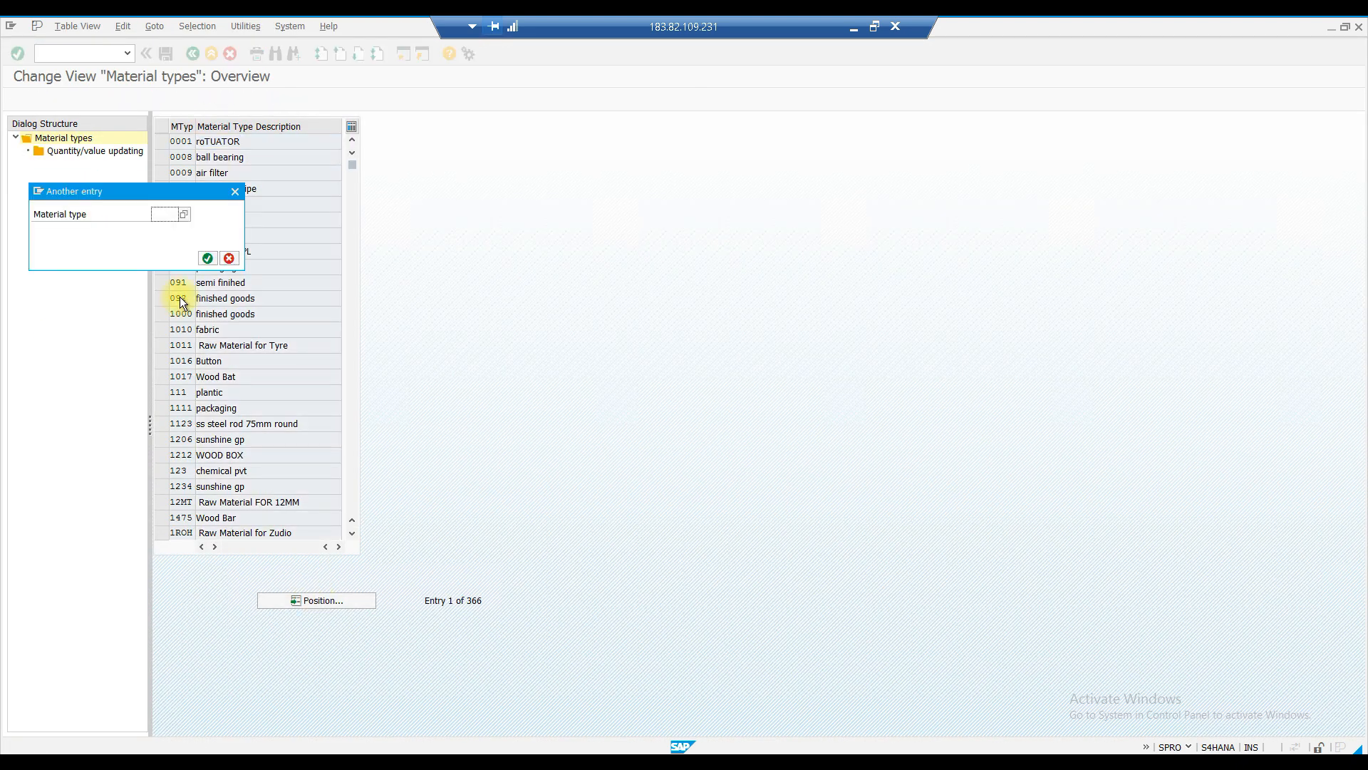
{"action": "type", "text": "roh"}
{"action": "key", "text": "Return"}
{"action": "left_click", "coordinate": [162, 142]}
{"action": "double_click", "coordinate": [105, 151]}
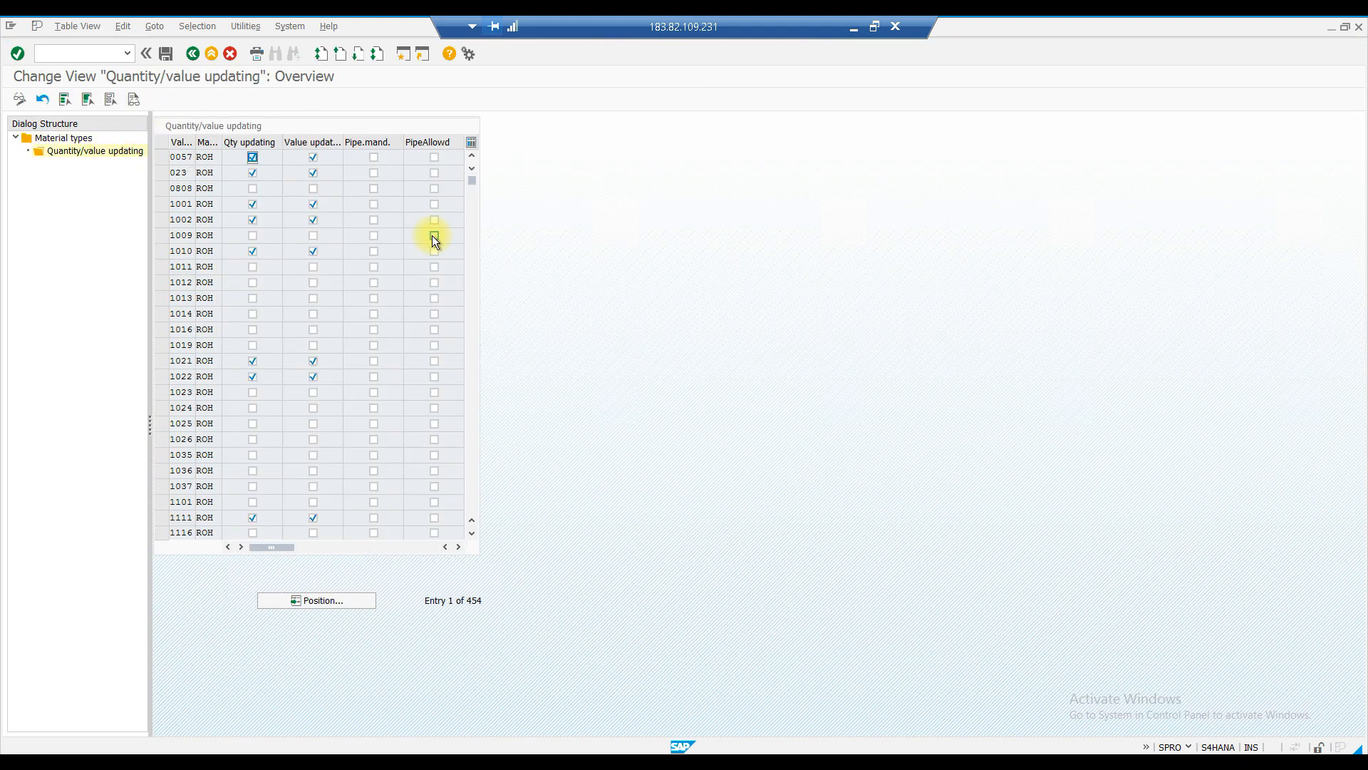
- Start transaction OMSY and position the company code list on ni02
{"action": "type", "text": "omsy"}
{"action": "key", "text": "Return"}
{"action": "left_click", "coordinate": [178, 387]}
{"action": "type", "text": "ni02"}
{"action": "key", "text": "Return"}
- Set the year to 2023 and the period to 12 for company code NI02, and save the entry
{"action": "left_click", "coordinate": [213, 141]}
{"action": "type", "text": "2023"}
{"action": "left_click", "coordinate": [231, 142]}
{"action": "type", "text": "12"}
{"action": "key", "text": "ctrl+s"}
{"action": "left_click", "coordinate": [212, 261]}
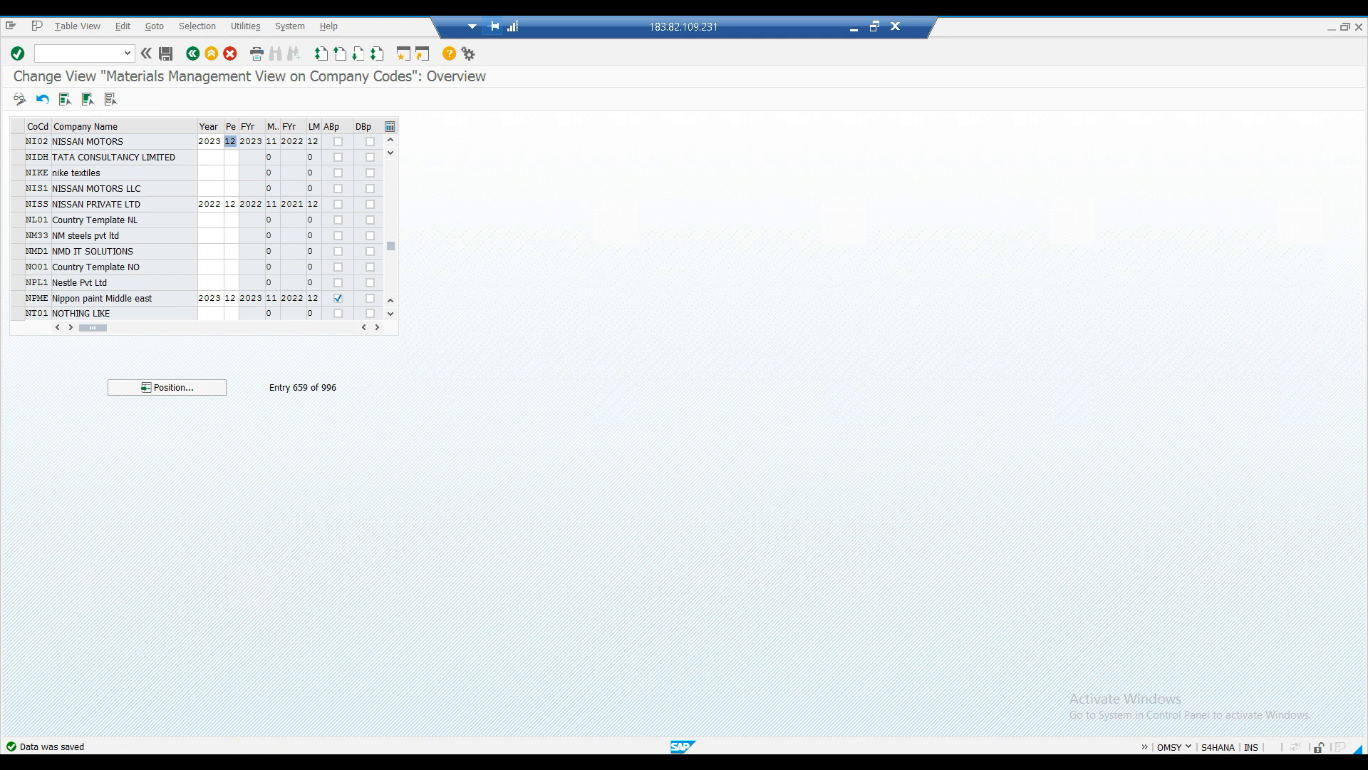
- Rerun the material ledger production startup test as an immediate background job, accepting the print parameters with output device LP01
{"action": "mouse_move", "coordinate": [259, 757]}
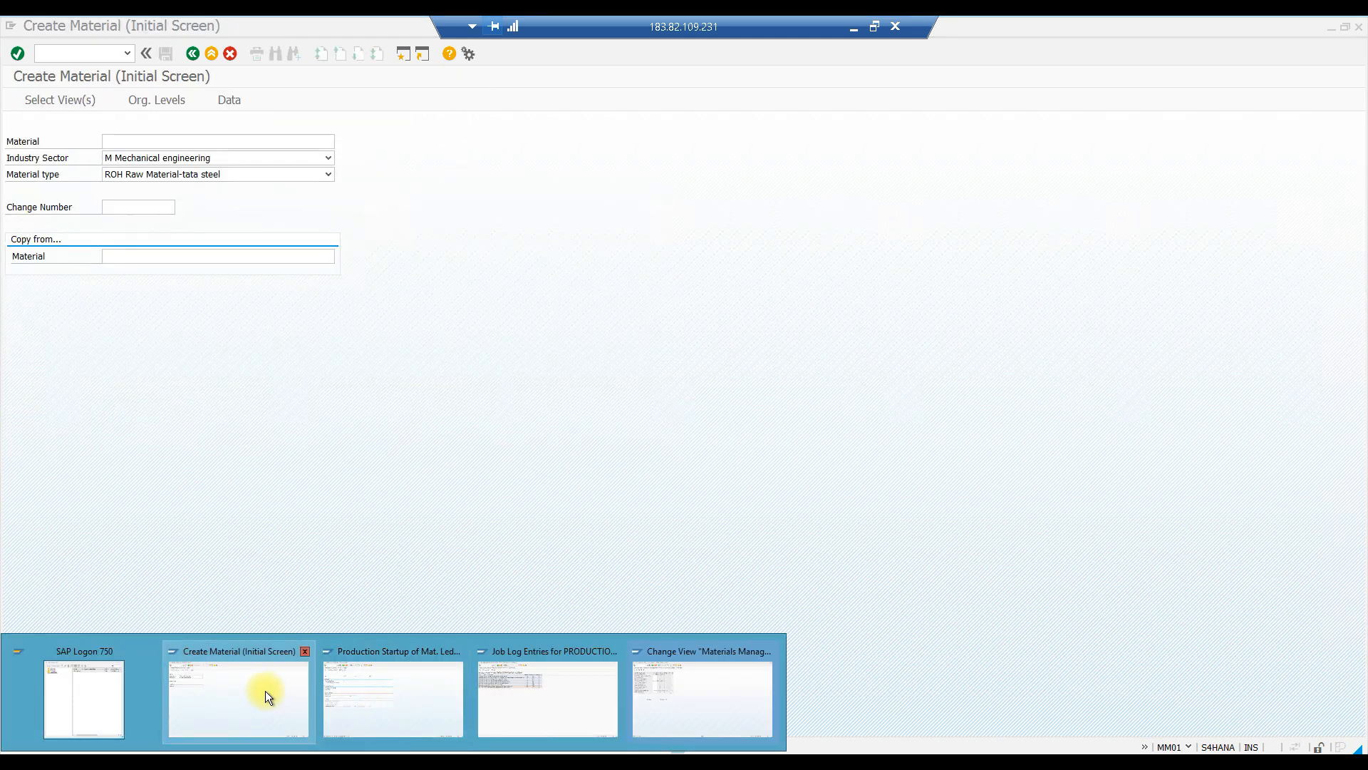
{"action": "left_click", "coordinate": [442, 711]}
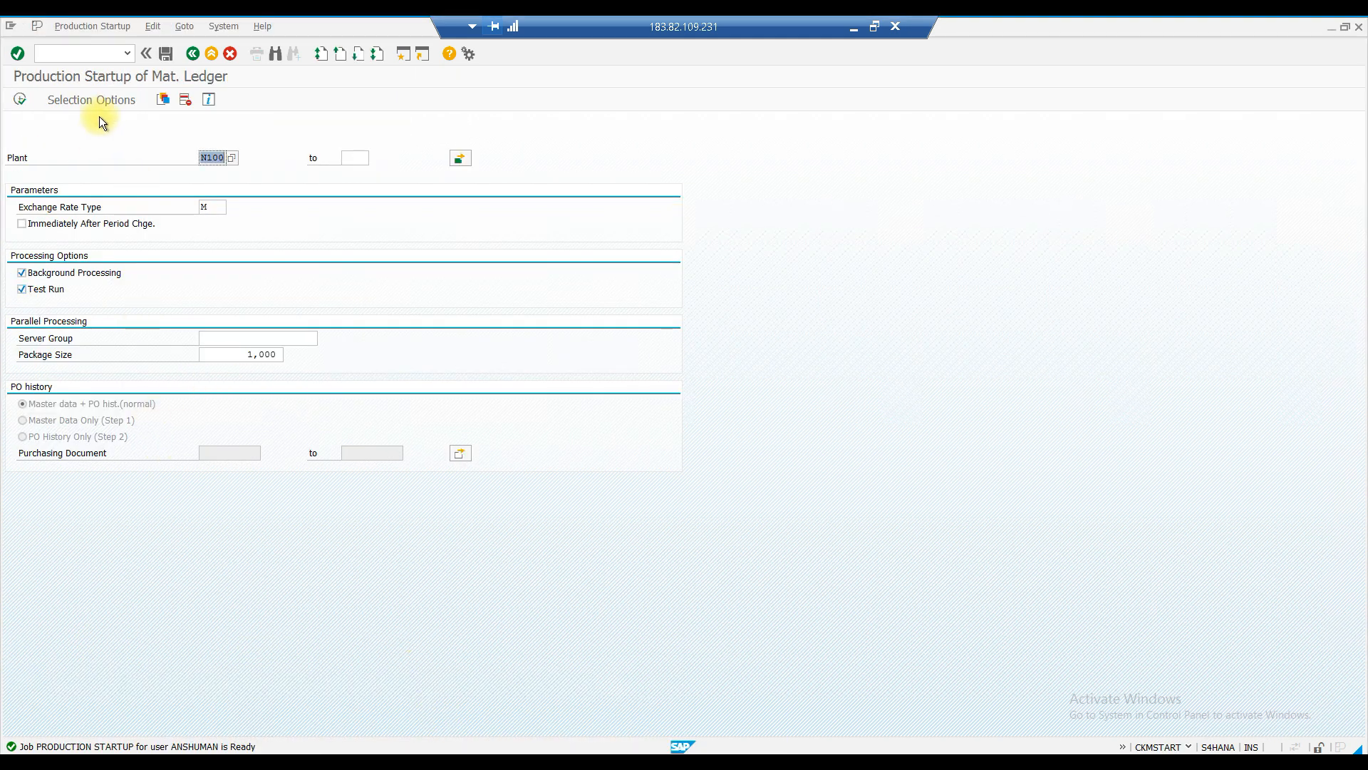
{"action": "left_click", "coordinate": [19, 99]}
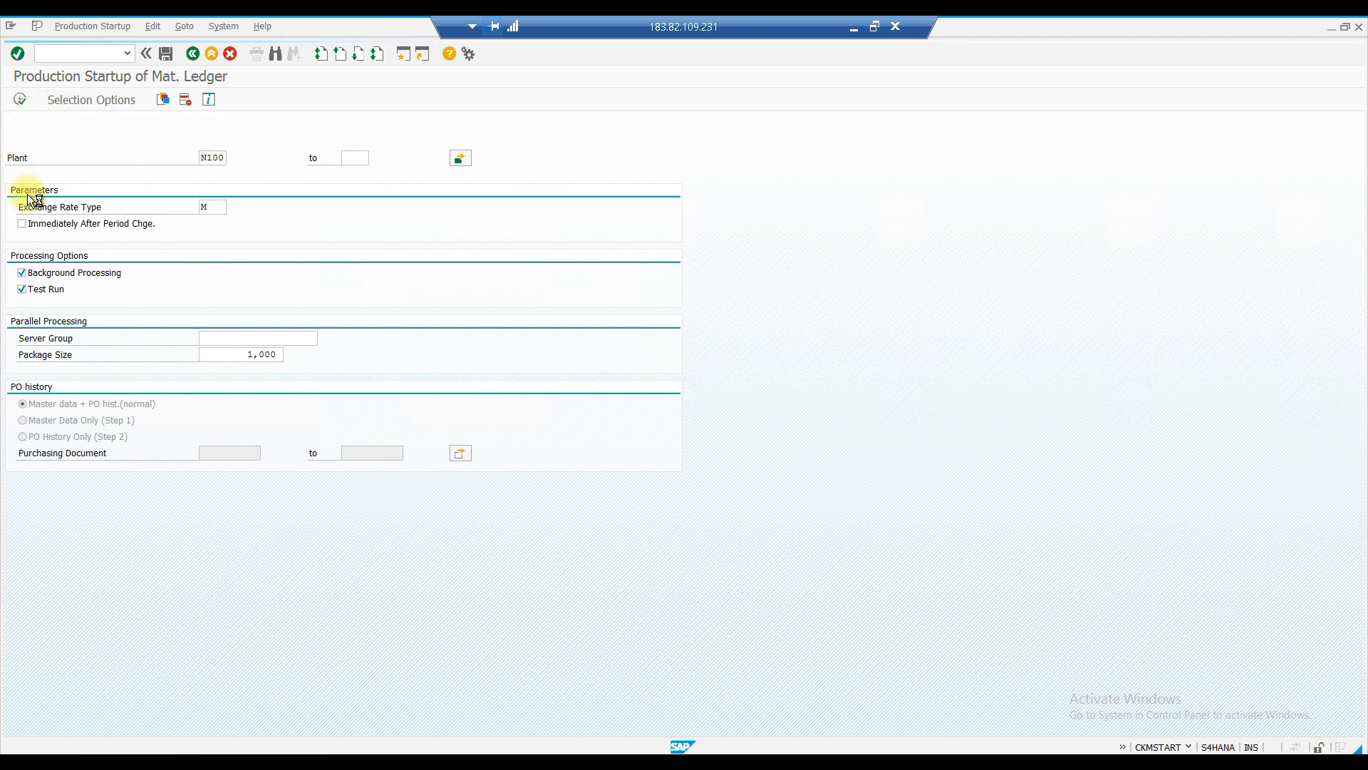
{"action": "left_click", "coordinate": [447, 460]}
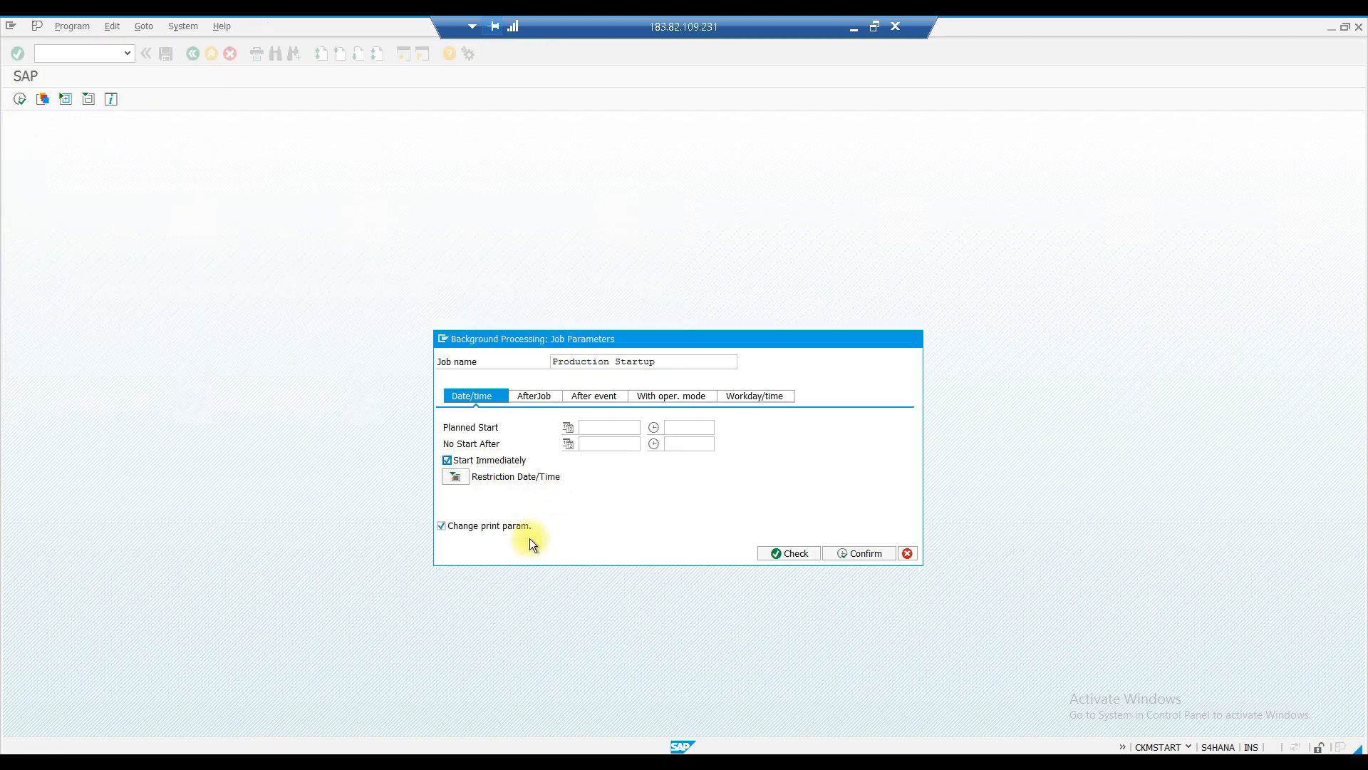
{"action": "left_click", "coordinate": [839, 553]}
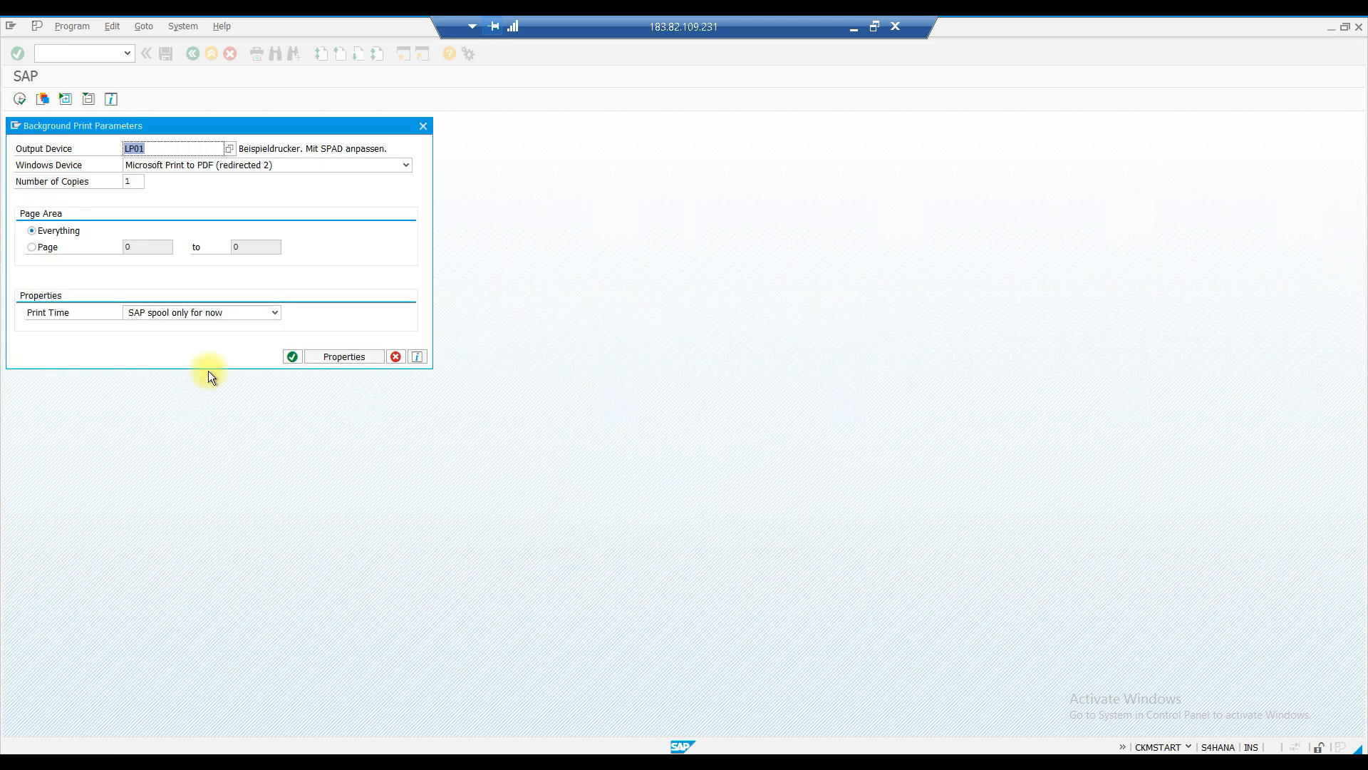
{"action": "left_click", "coordinate": [296, 360]}
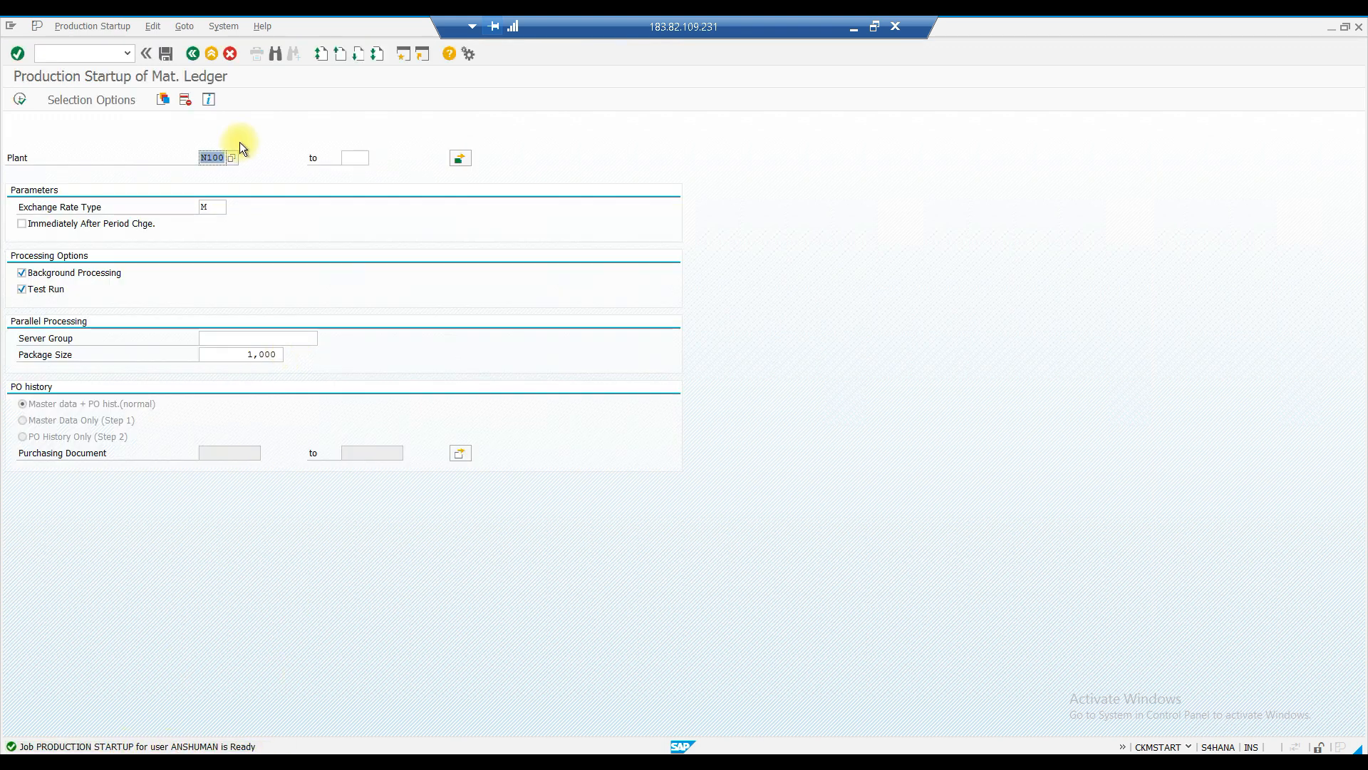
- Close the OMSY and job log windows and return to the Production Startup of Mat. Ledger window
{"action": "left_click", "coordinate": [270, 760]}
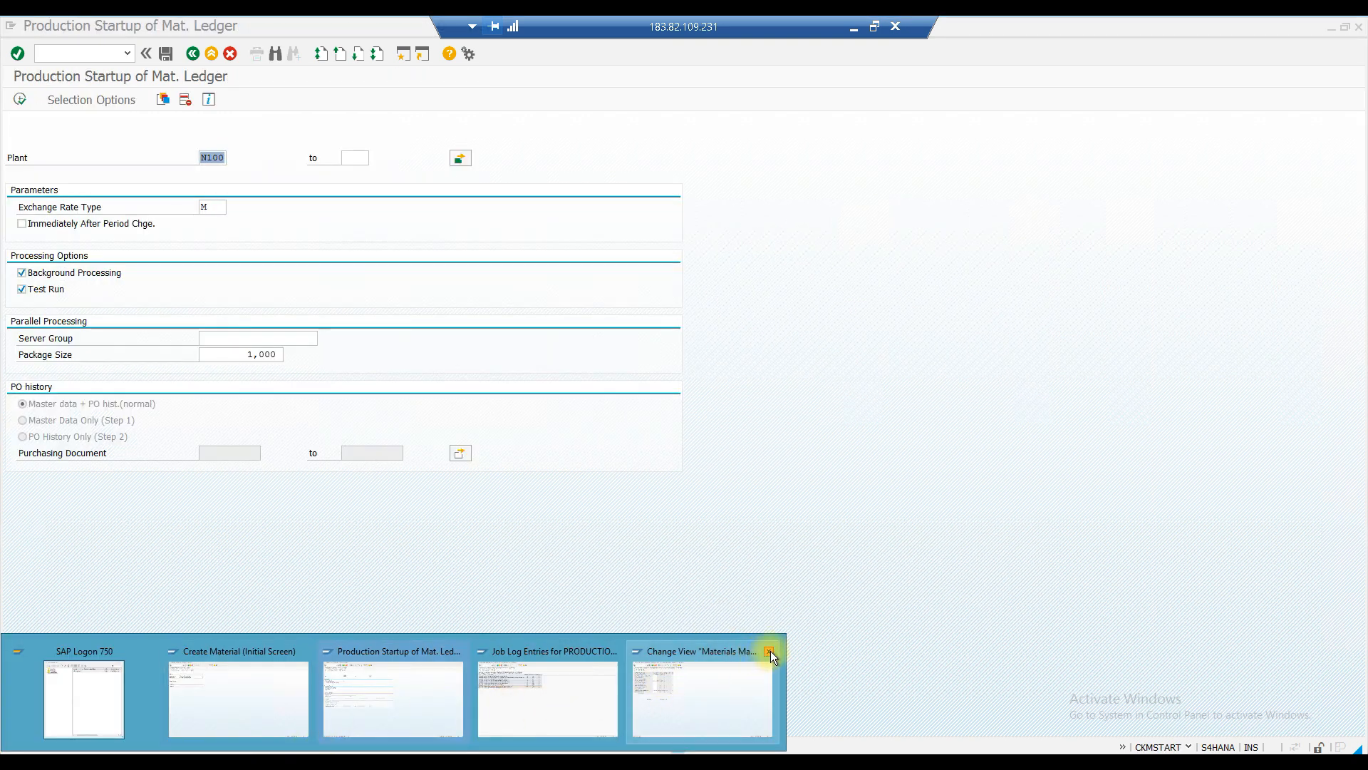
{"action": "left_click", "coordinate": [768, 651]}
{"action": "left_click", "coordinate": [612, 649]}
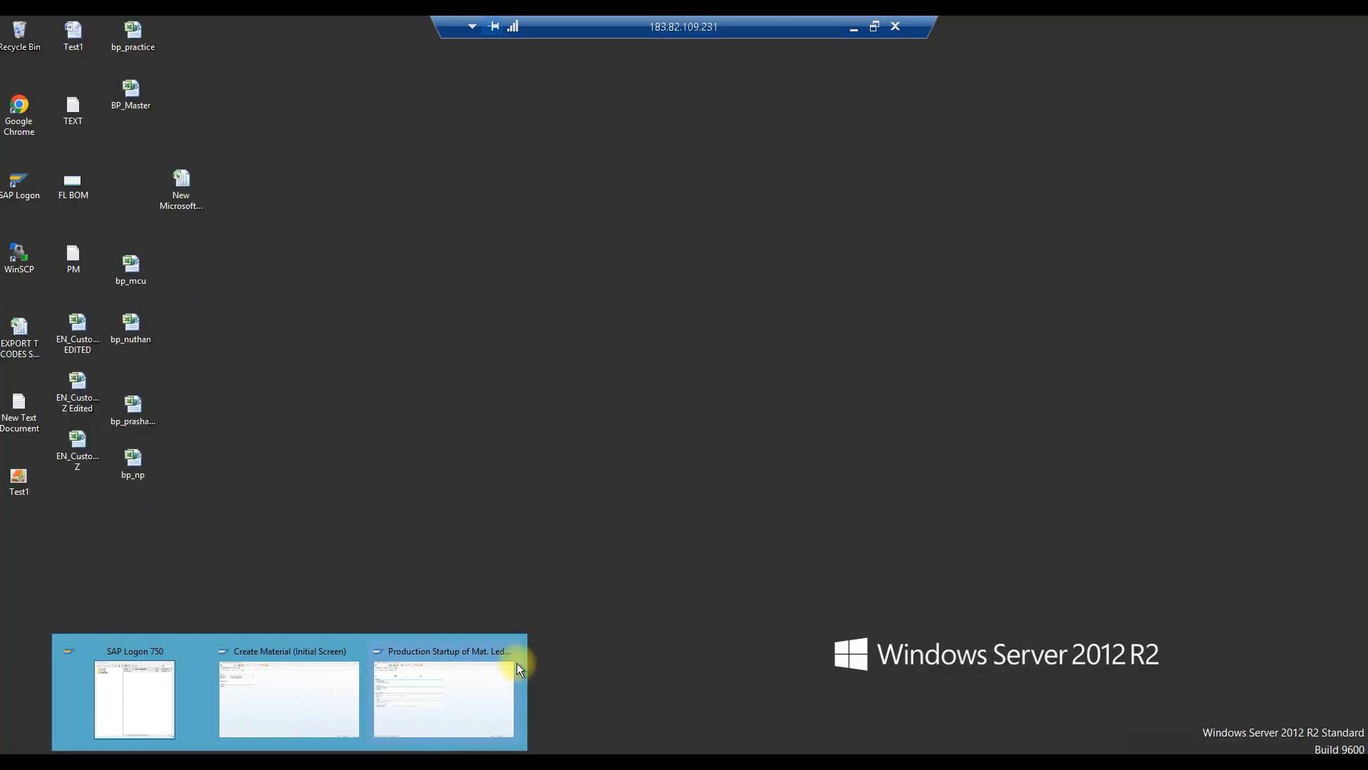
{"action": "left_click", "coordinate": [422, 719]}
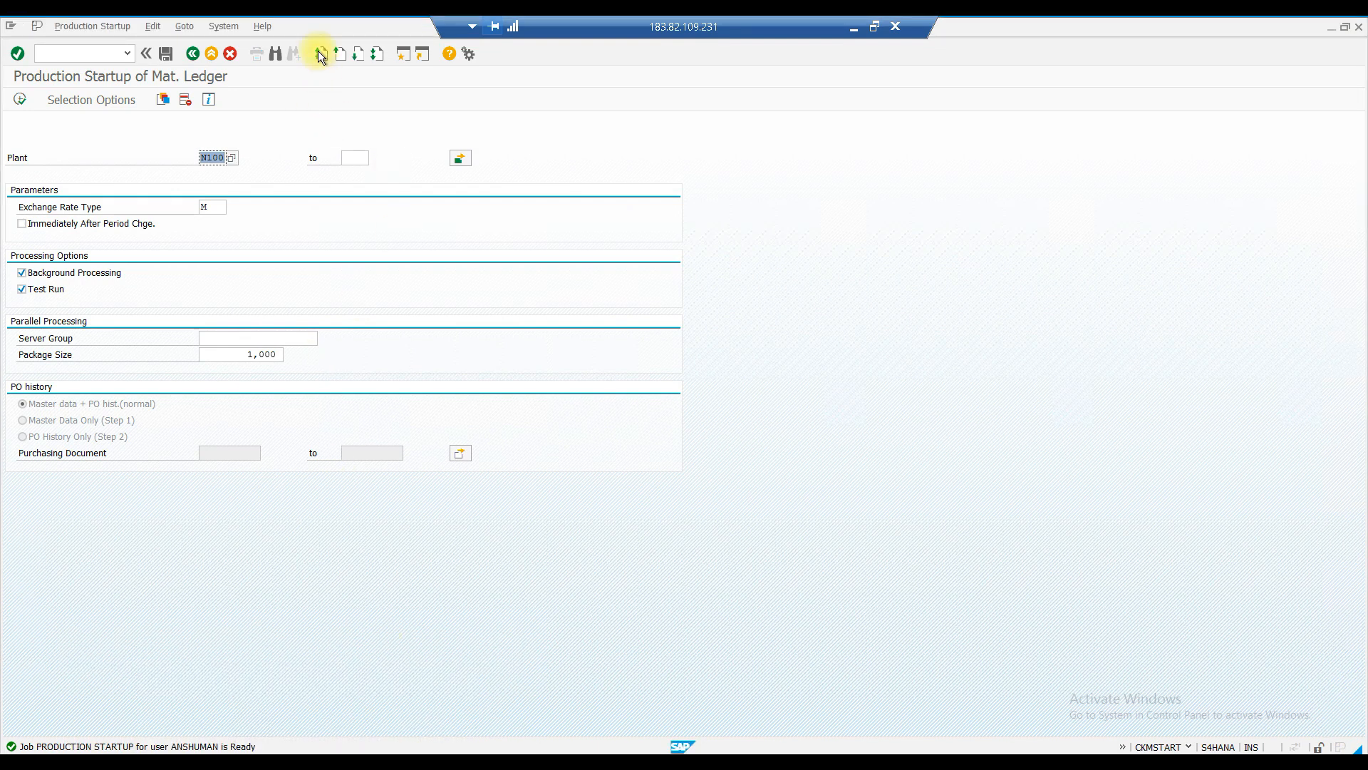
- Open the overview of own jobs and check the status of the rerun PRODUCTION STARTUP job
{"action": "left_click", "coordinate": [223, 27]}
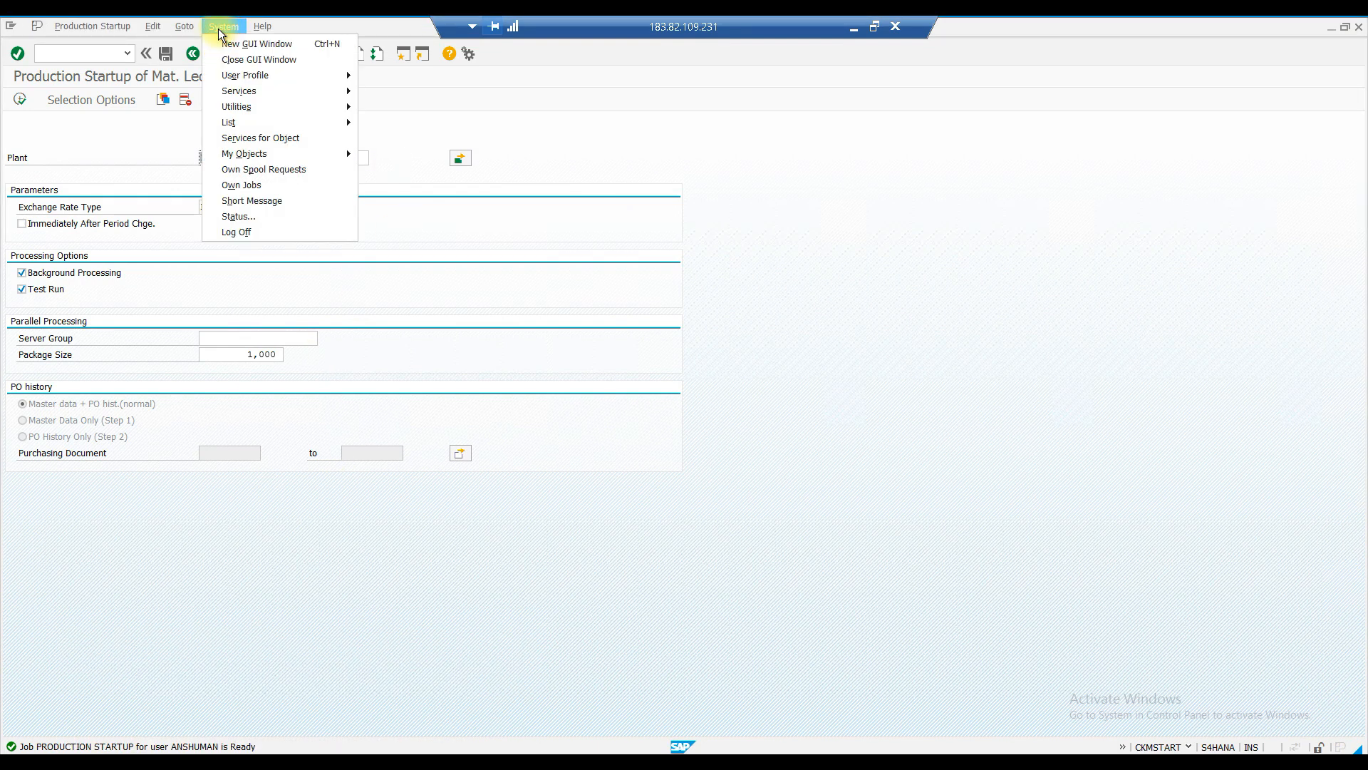
{"action": "left_click", "coordinate": [261, 187]}
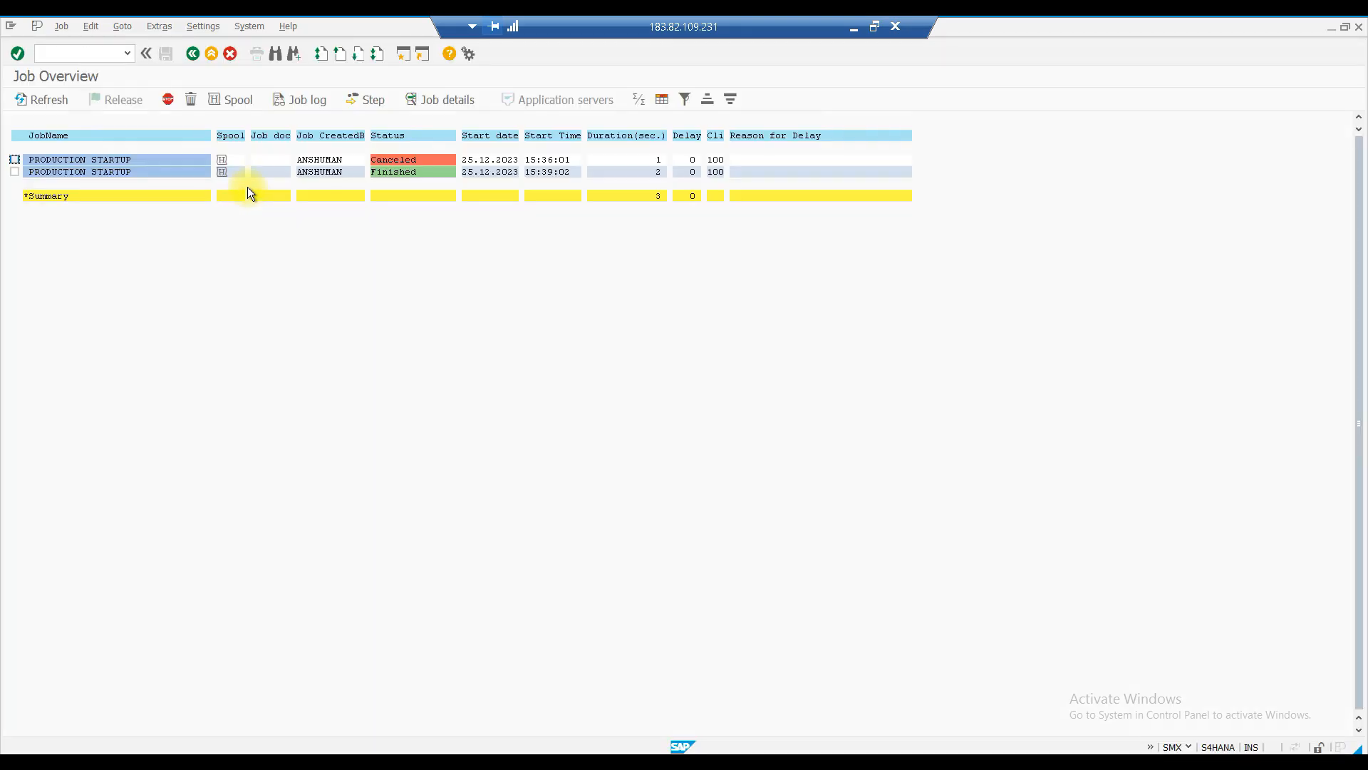
{"action": "left_click", "coordinate": [389, 173]}
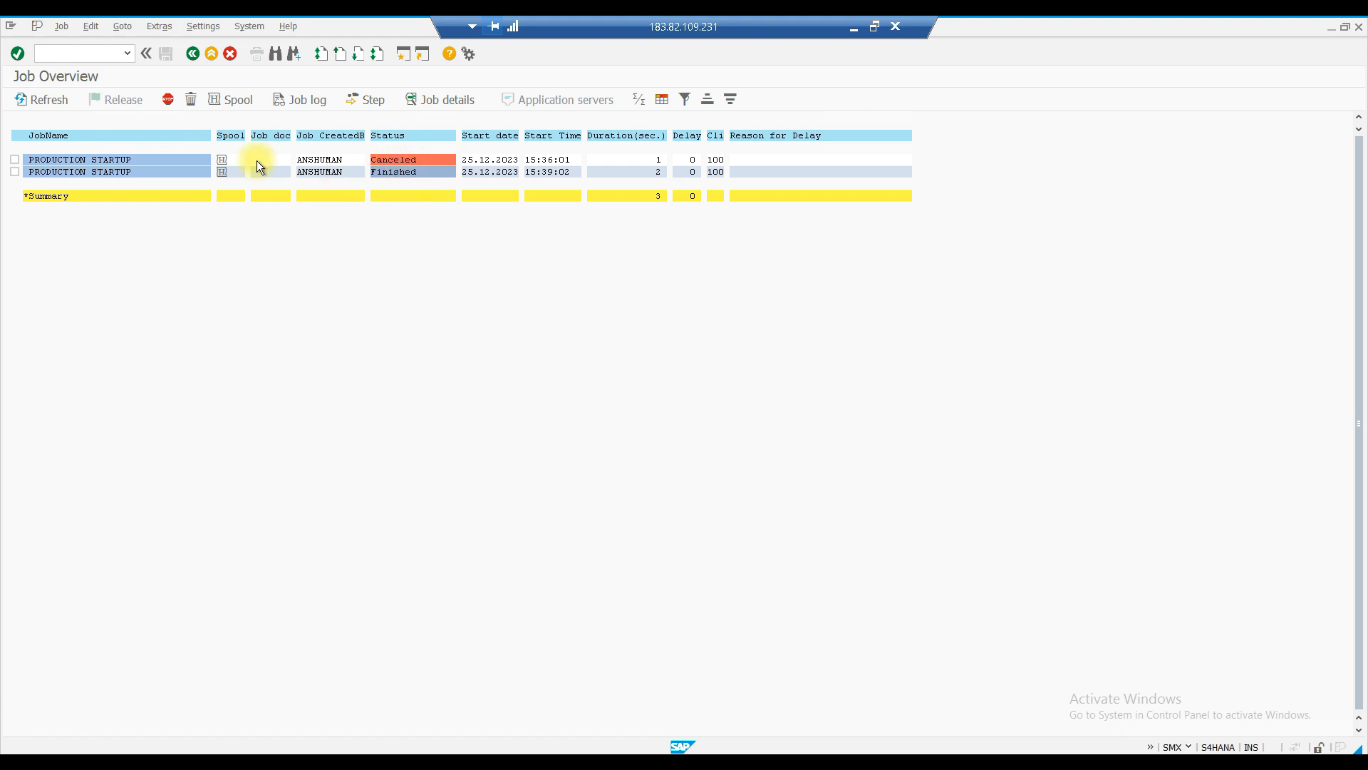
- Review the company code error in the job log of the 15:36:01 run, and return to the job overview
{"action": "left_click", "coordinate": [14, 160]}
{"action": "left_click", "coordinate": [304, 99]}
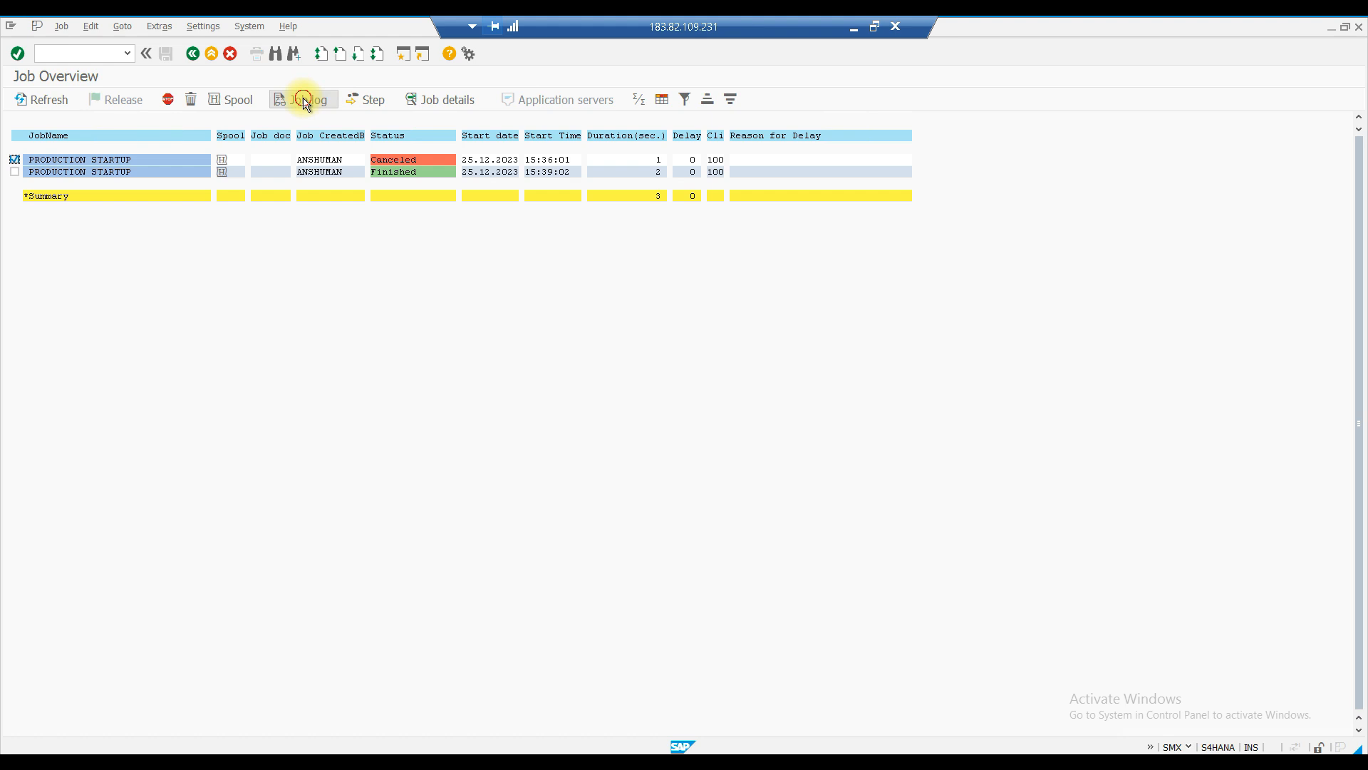
{"action": "left_click", "coordinate": [148, 257]}
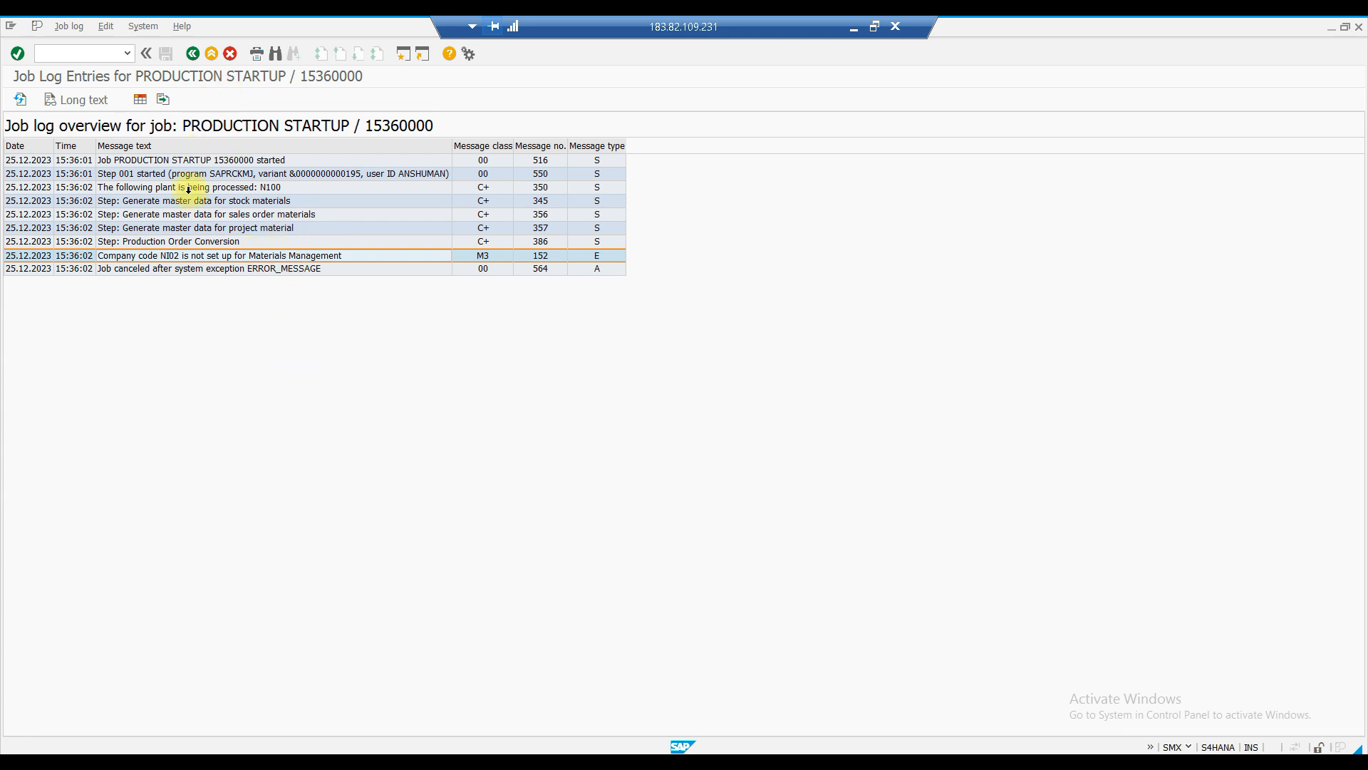
{"action": "left_click", "coordinate": [191, 54]}
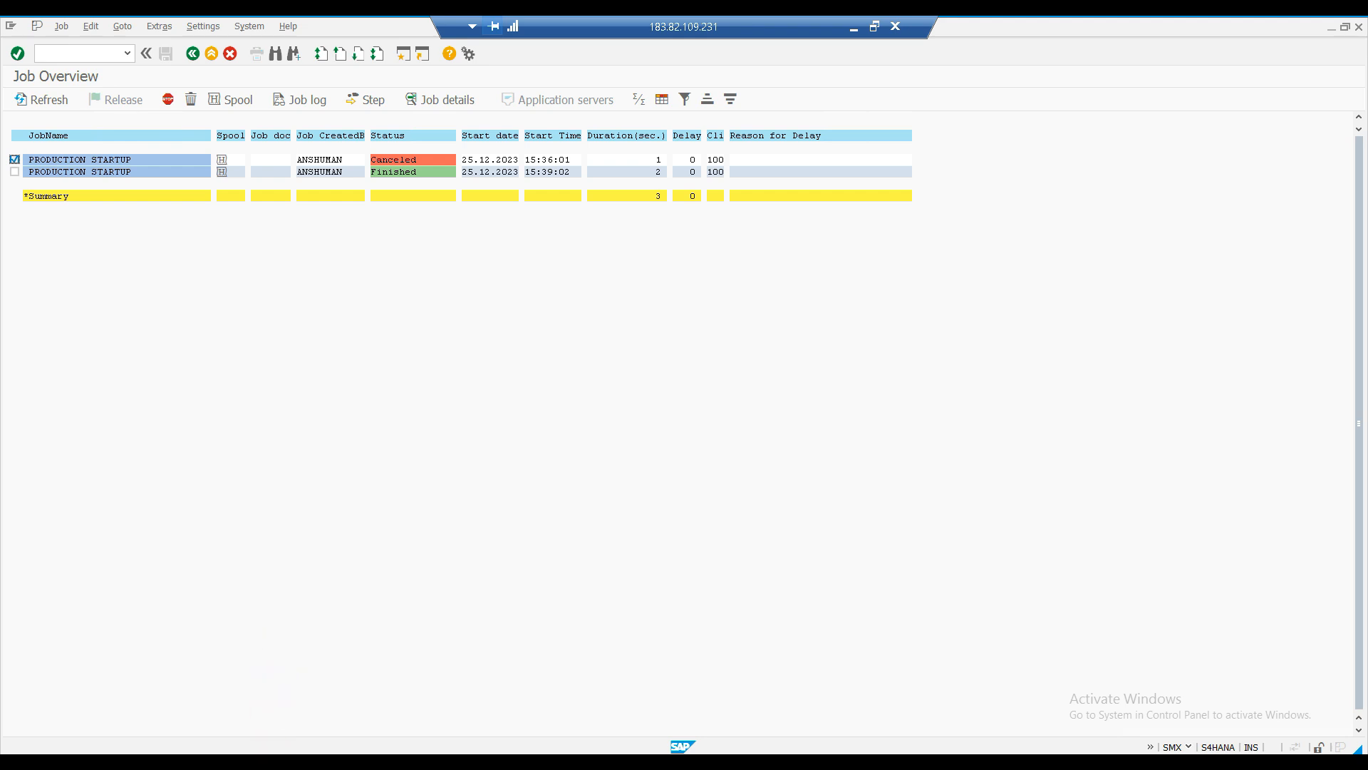
- Switch to the Create Material window and choose the Basic Data 1, Purchasing, General Plant Data / Storage 1 and Accounting 1 views
{"action": "left_click", "coordinate": [277, 761]}
{"action": "left_click", "coordinate": [235, 693]}
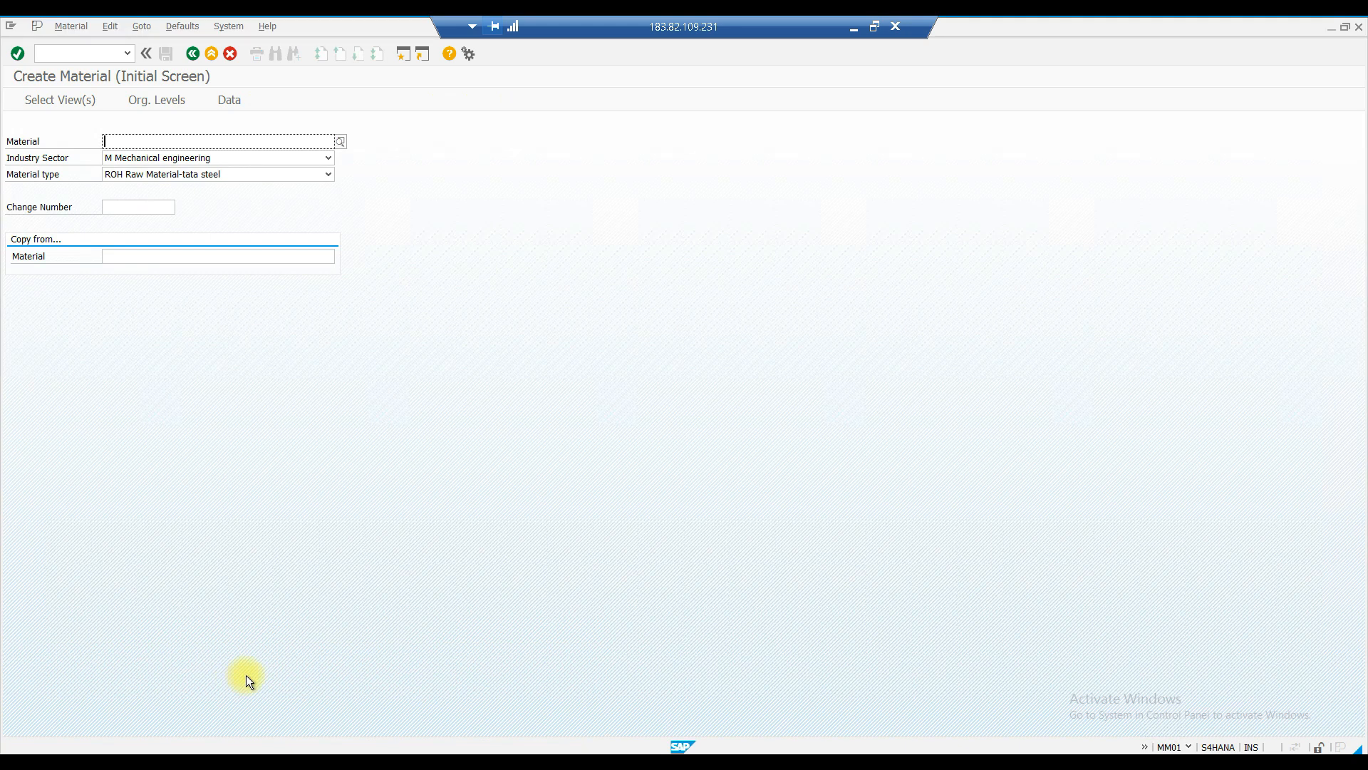
{"action": "key", "text": "Return"}
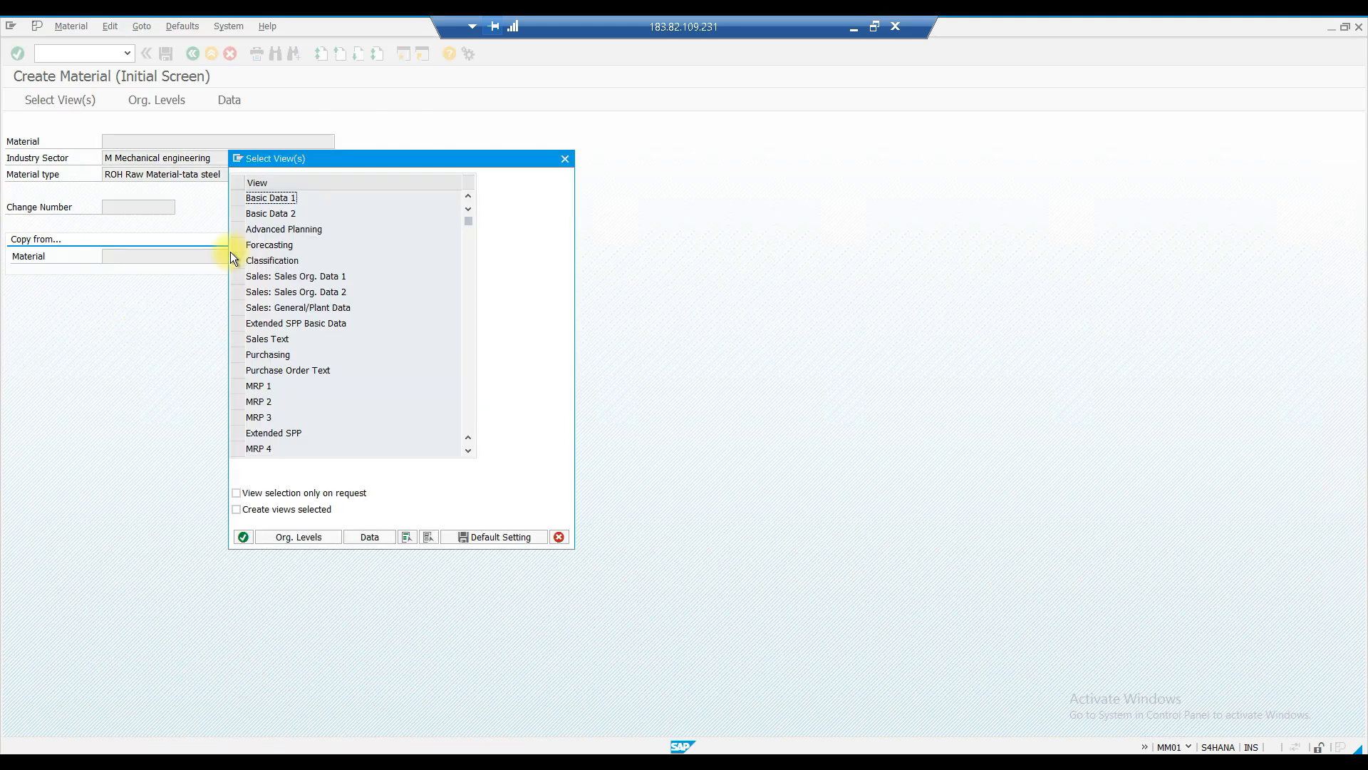
{"action": "left_click", "coordinate": [240, 199]}
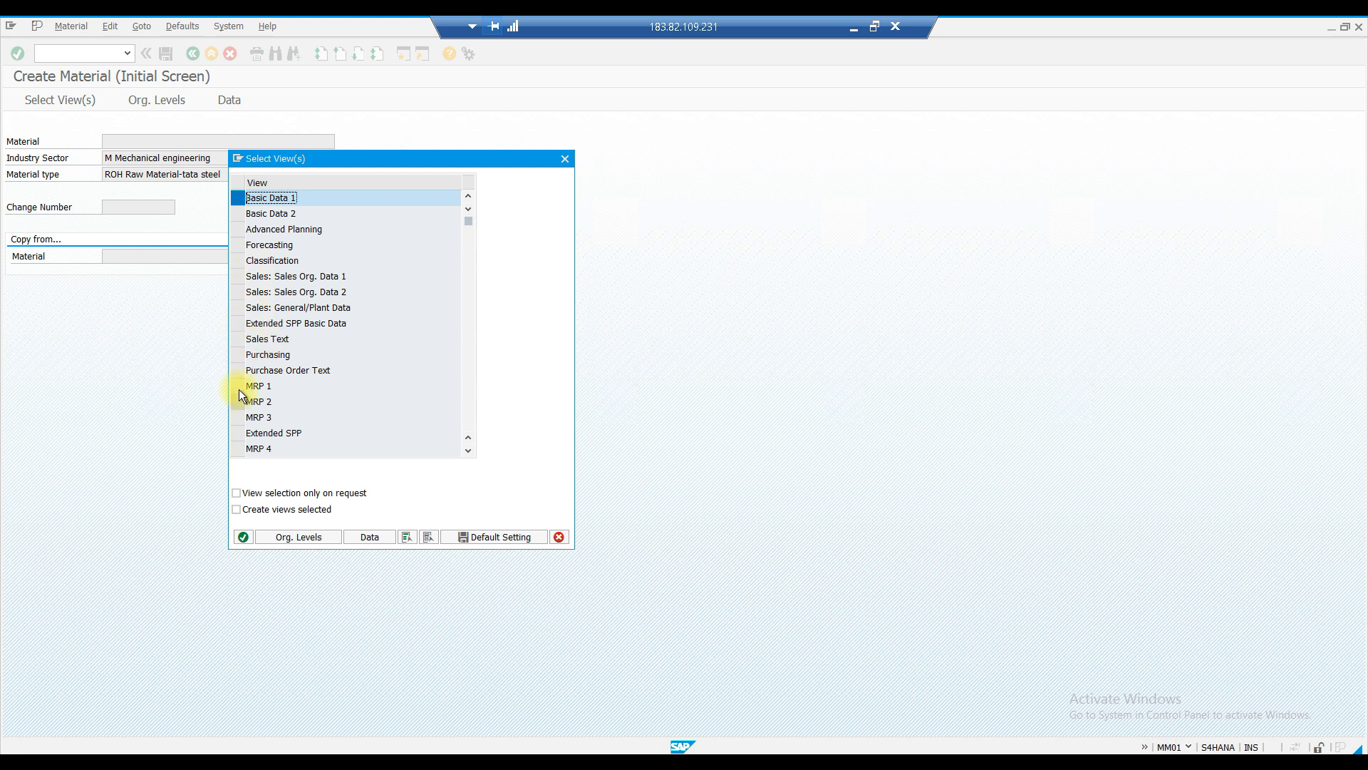
{"action": "left_click", "coordinate": [241, 357]}
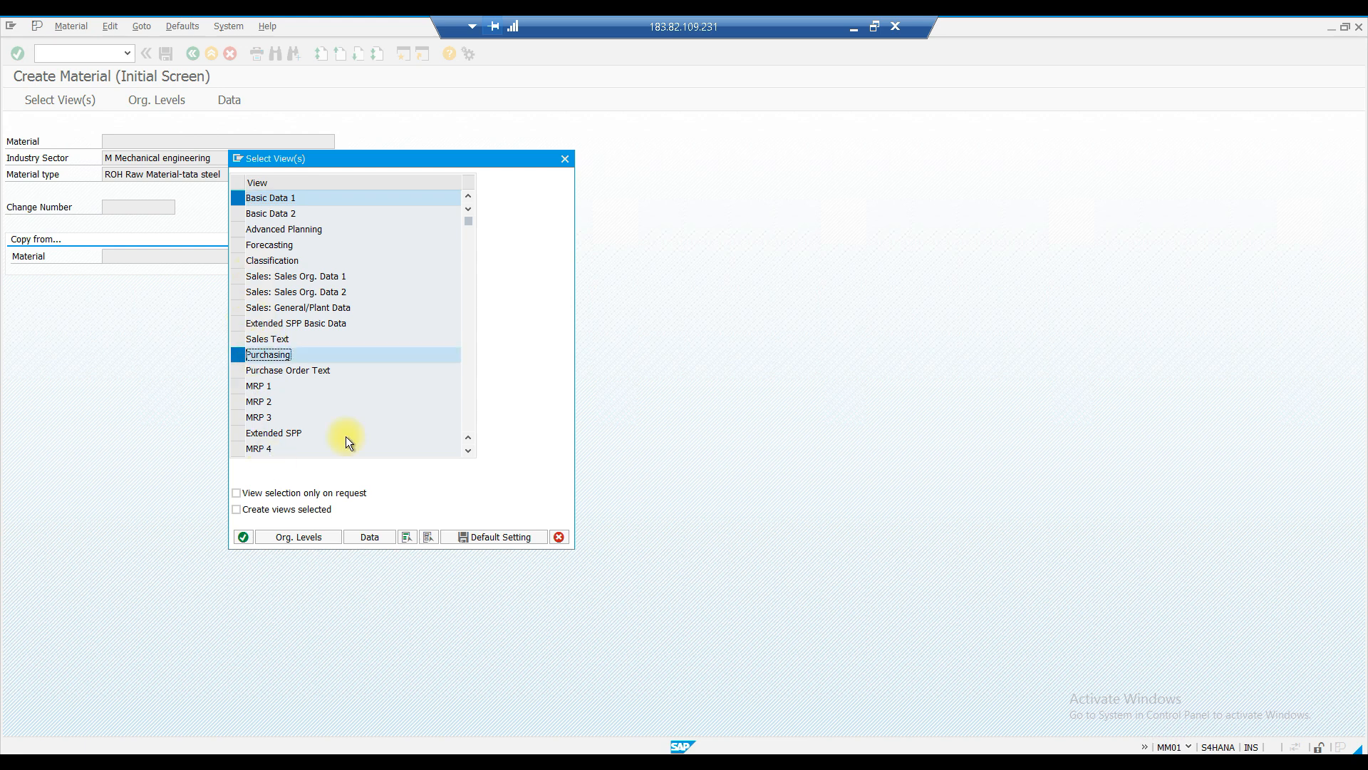
{"action": "scroll", "coordinate": [360, 406], "scroll_direction": "down", "scroll_amount": 2}
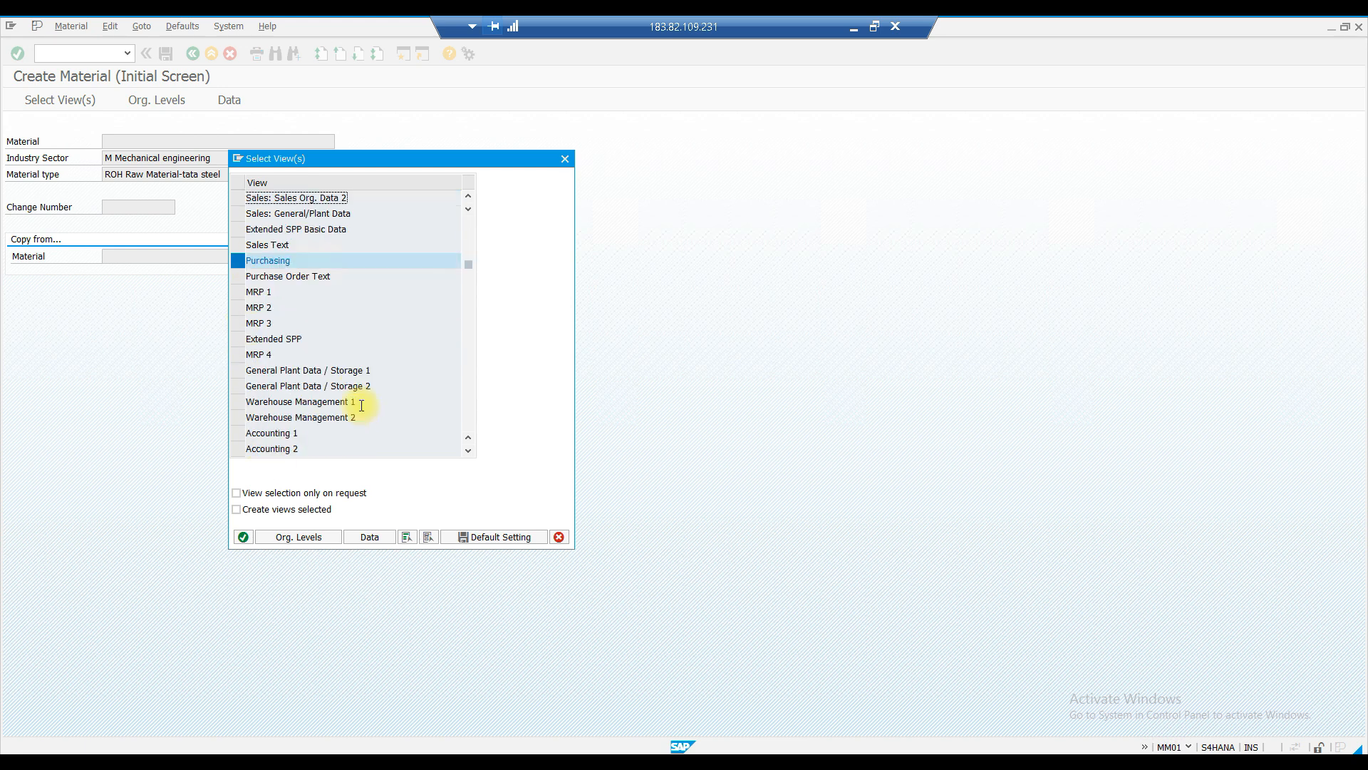
{"action": "left_click", "coordinate": [241, 370]}
{"action": "left_click", "coordinate": [238, 433]}
- Try plant N100 and storage location RM00 as the organizational levels, then dismiss the error and cancel the dialog
{"action": "left_click", "coordinate": [283, 539]}
{"action": "left_click", "coordinate": [244, 181]}
{"action": "left_click", "coordinate": [254, 200]}
{"action": "left_click", "coordinate": [255, 199]}
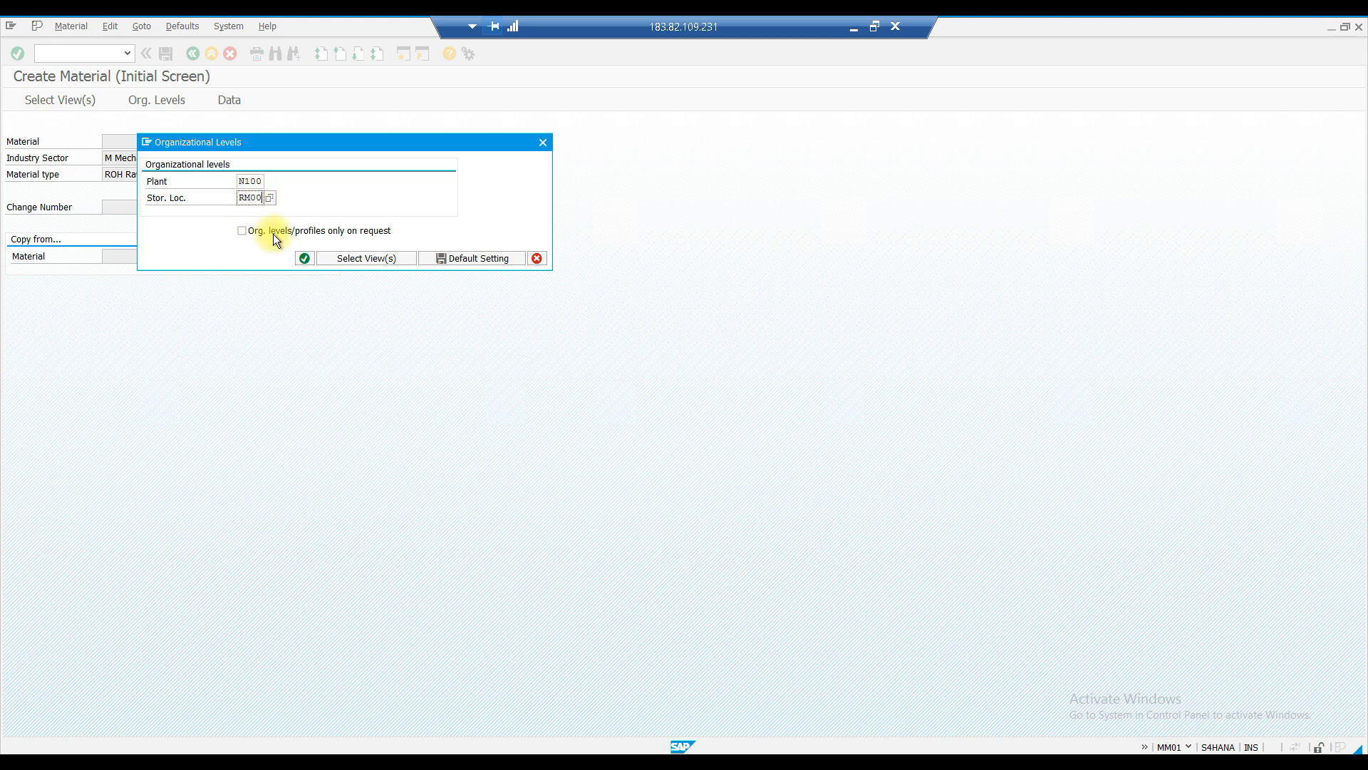
{"action": "left_click", "coordinate": [304, 258]}
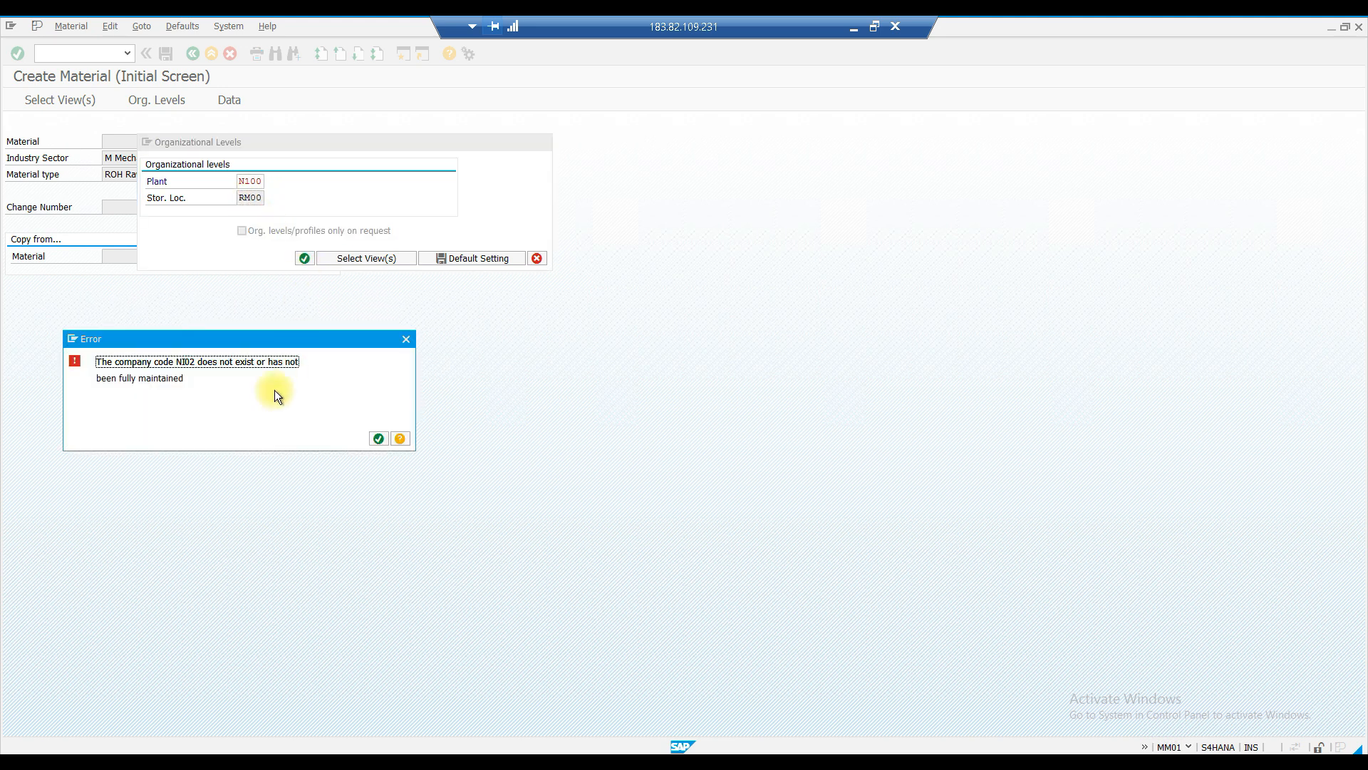
{"action": "left_click", "coordinate": [375, 436]}
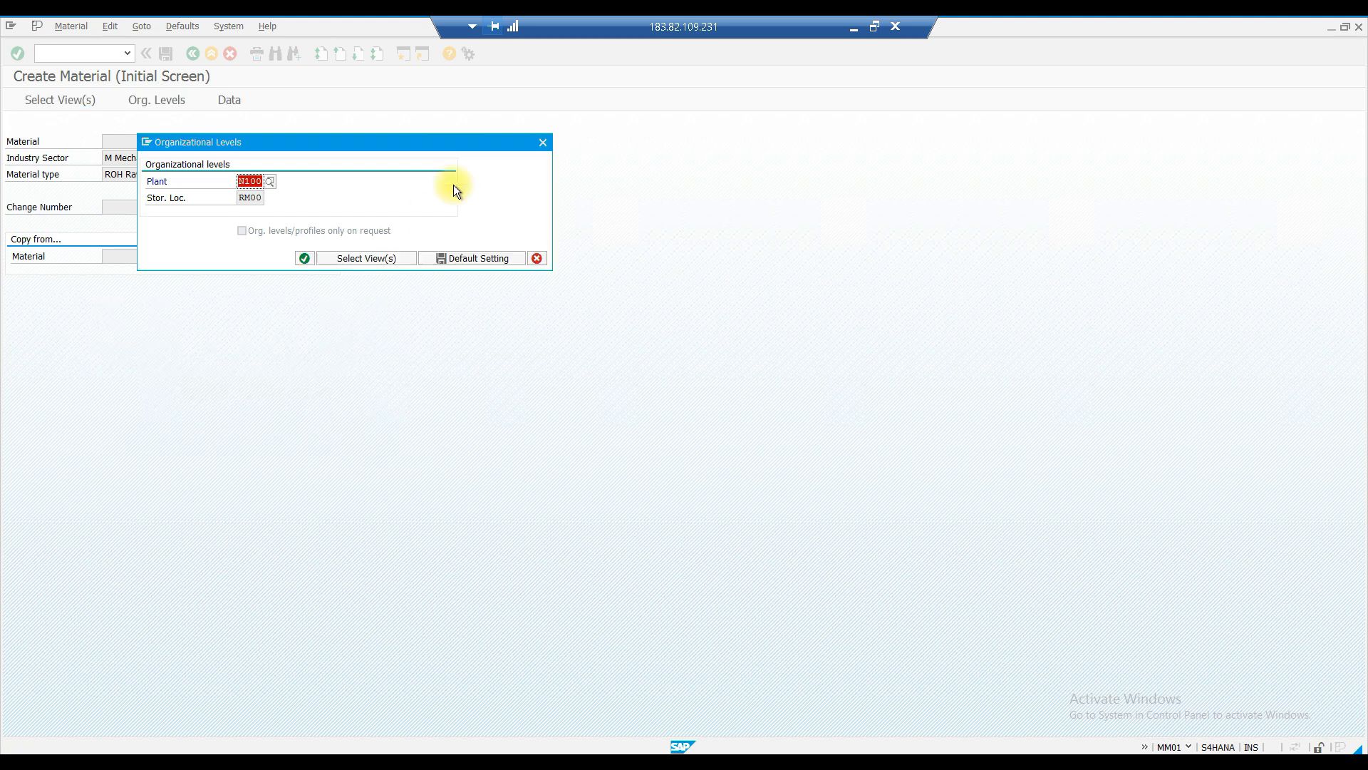
{"action": "left_click", "coordinate": [543, 143]}
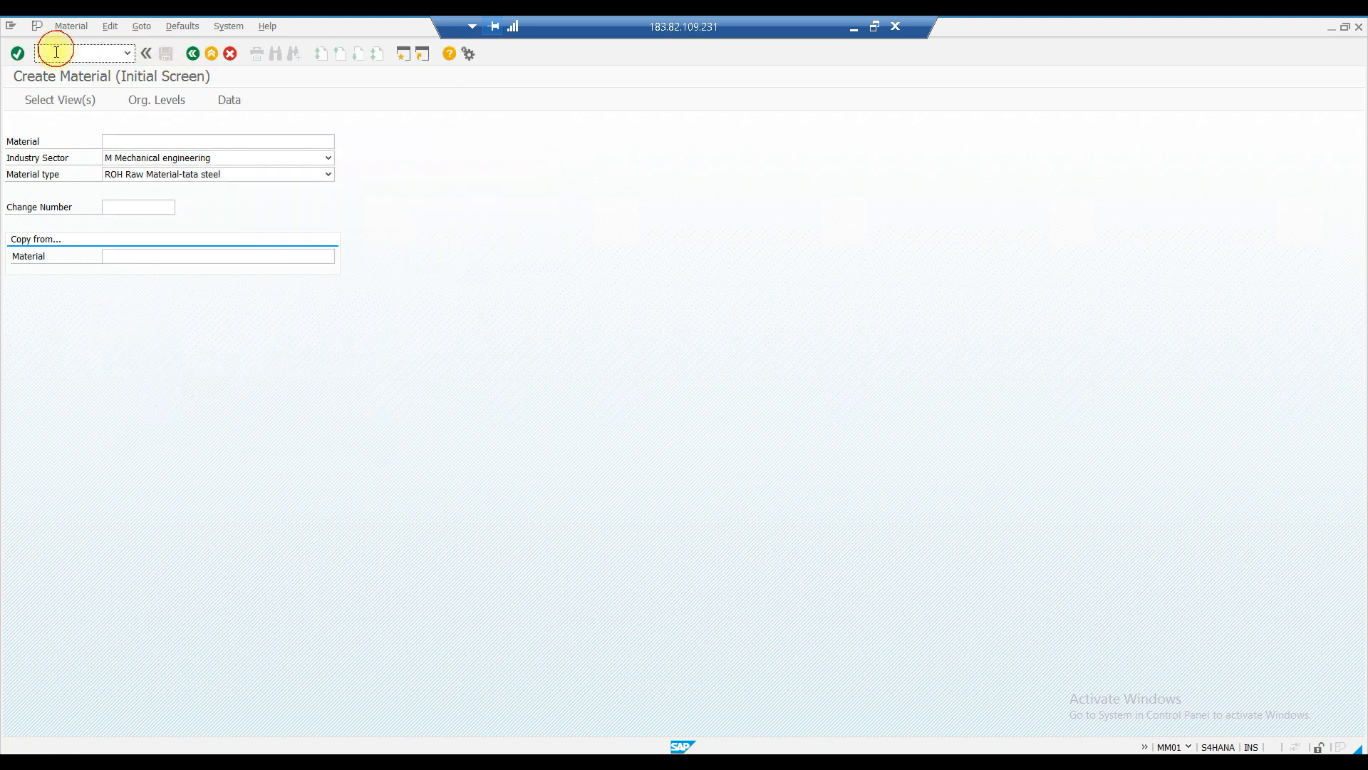
- Restart transaction MM01 and choose the Basic Data 1, Purchasing, General Plant Data / Storage 1 and Accounting 1 views
{"action": "type", "text": "/nmm01"}
{"action": "key", "text": "Return"}
{"action": "key", "text": "Return"}
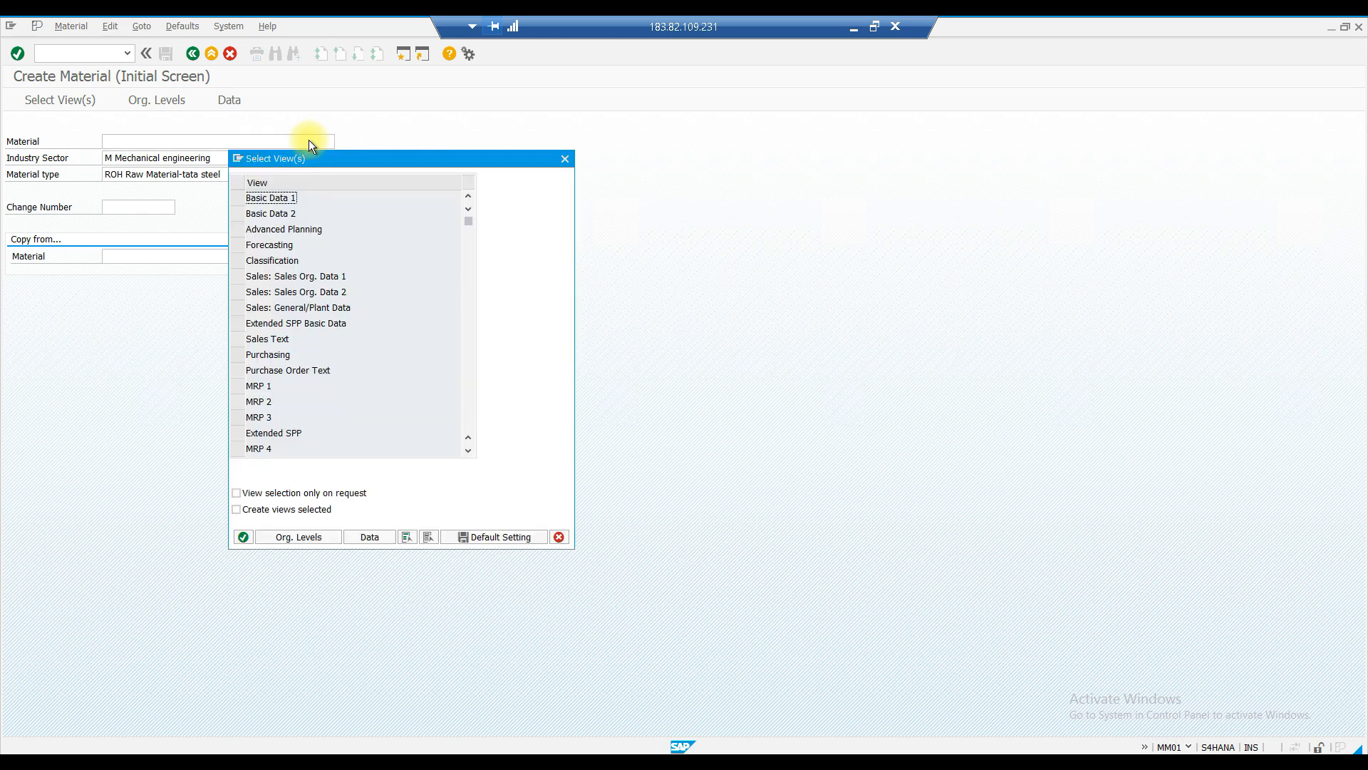
{"action": "left_click", "coordinate": [237, 198]}
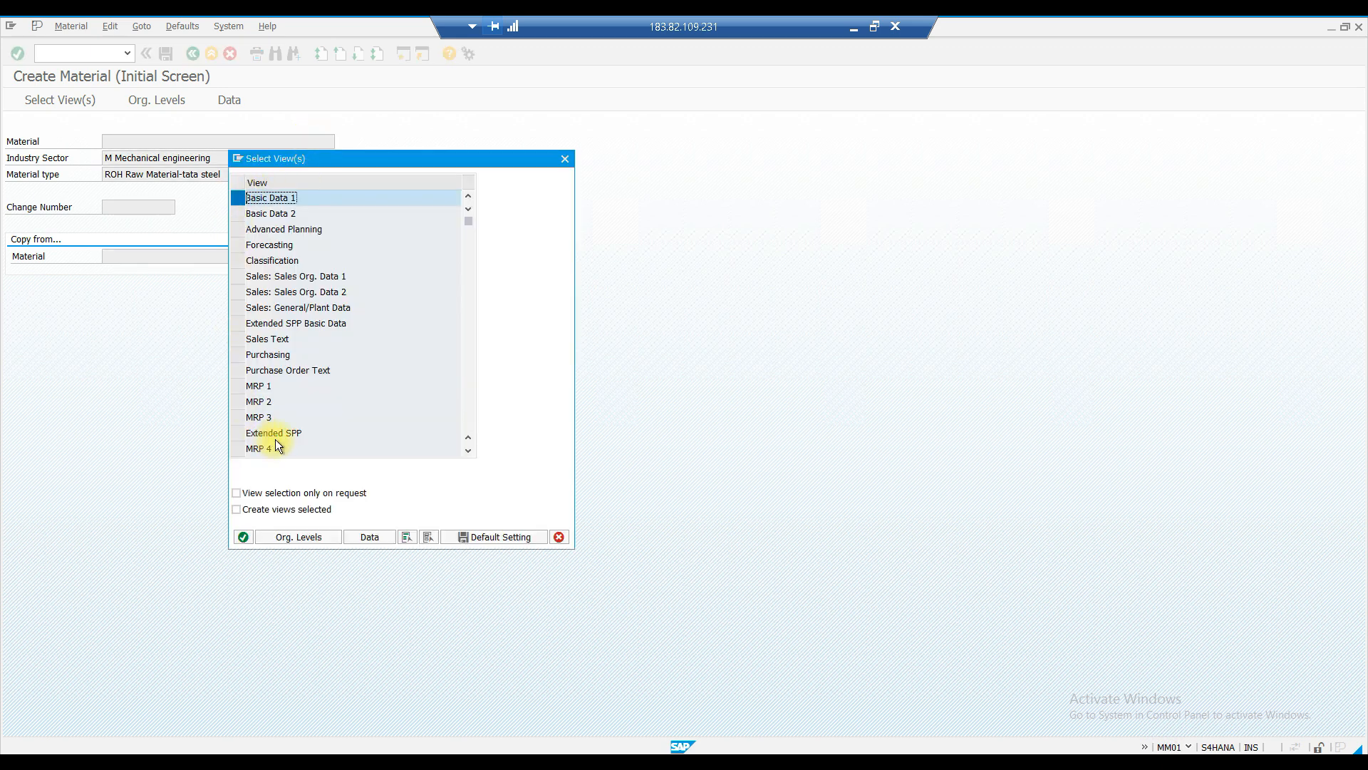
{"action": "scroll", "coordinate": [285, 374], "scroll_direction": "down", "scroll_amount": 1}
{"action": "scroll", "coordinate": [285, 373], "scroll_direction": "down", "scroll_amount": 1}
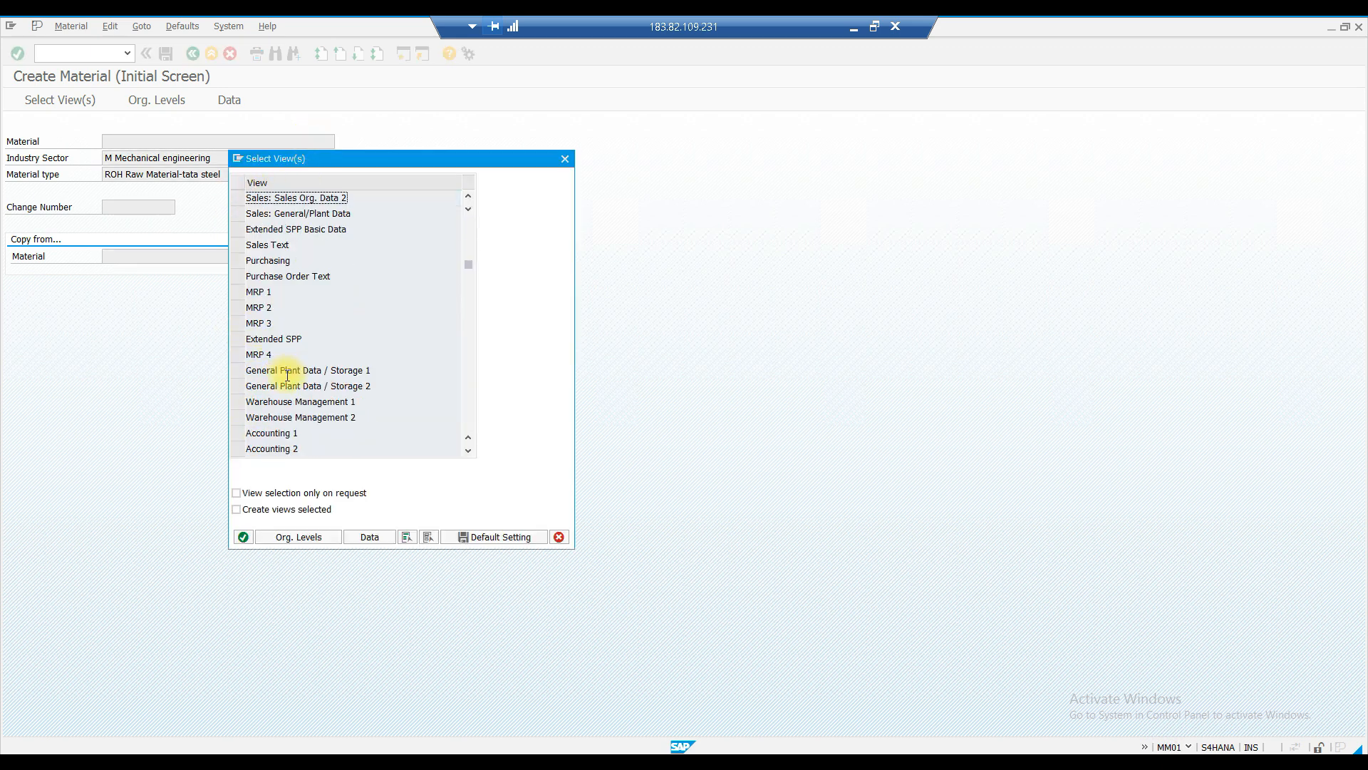
{"action": "left_click", "coordinate": [238, 259]}
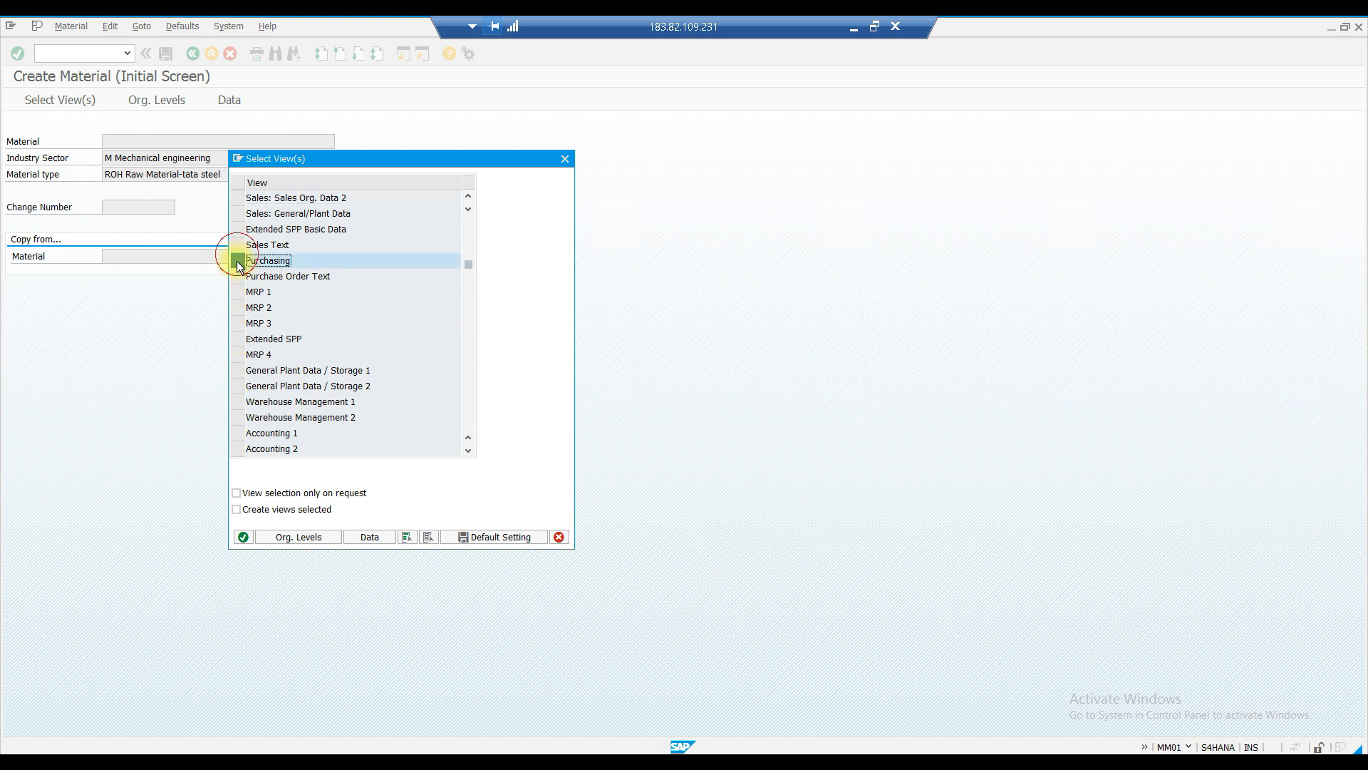
{"action": "left_click", "coordinate": [238, 370]}
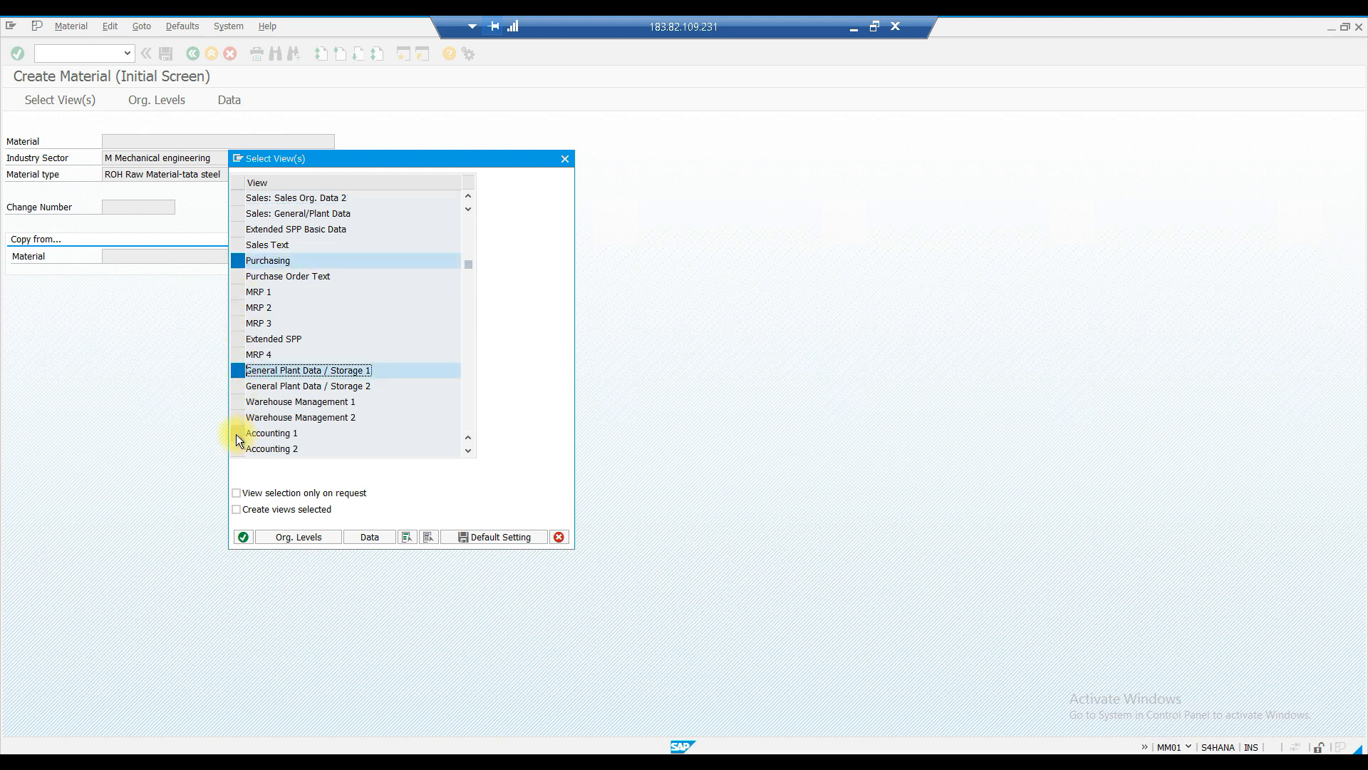
{"action": "left_click", "coordinate": [238, 433]}
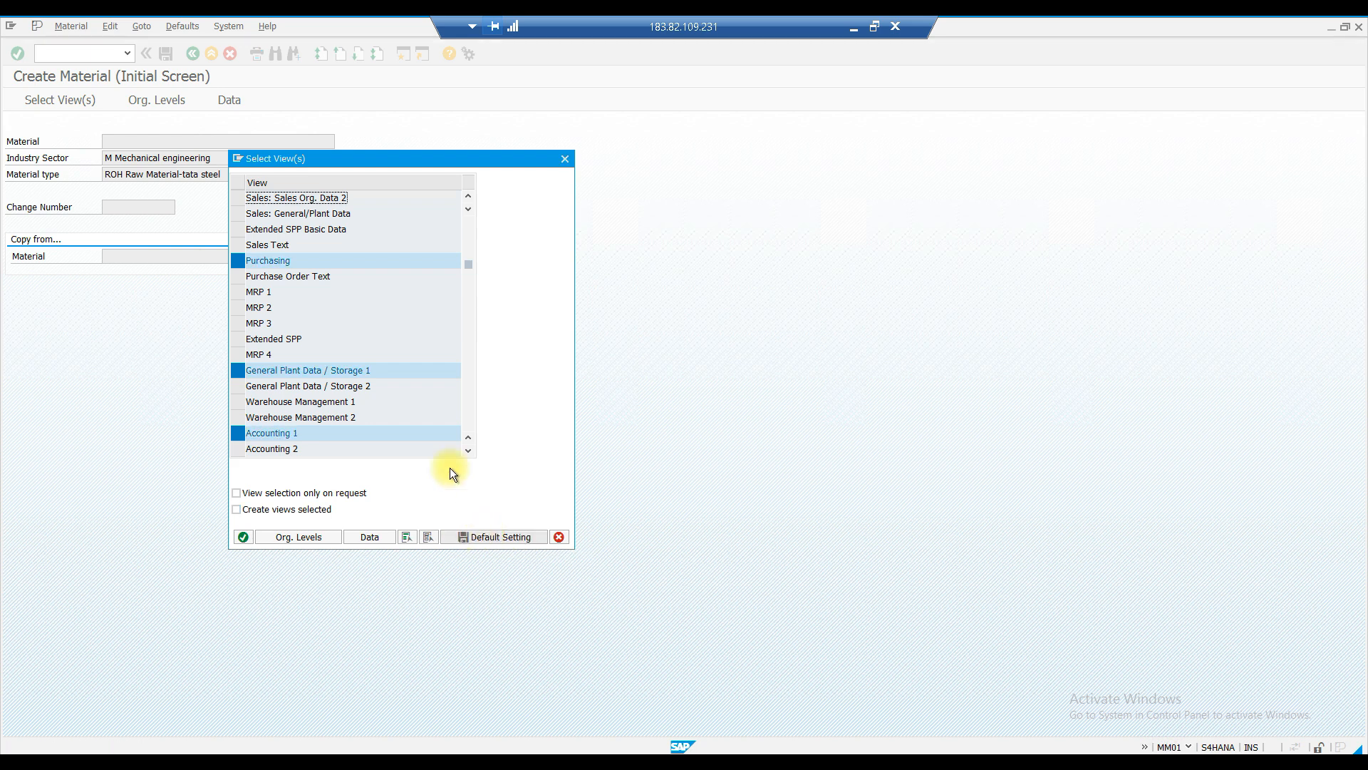
- Try plant N100 and storage location RM00 as the new material's organizational levels, and open the error's detailed help
{"action": "left_click", "coordinate": [285, 537]}
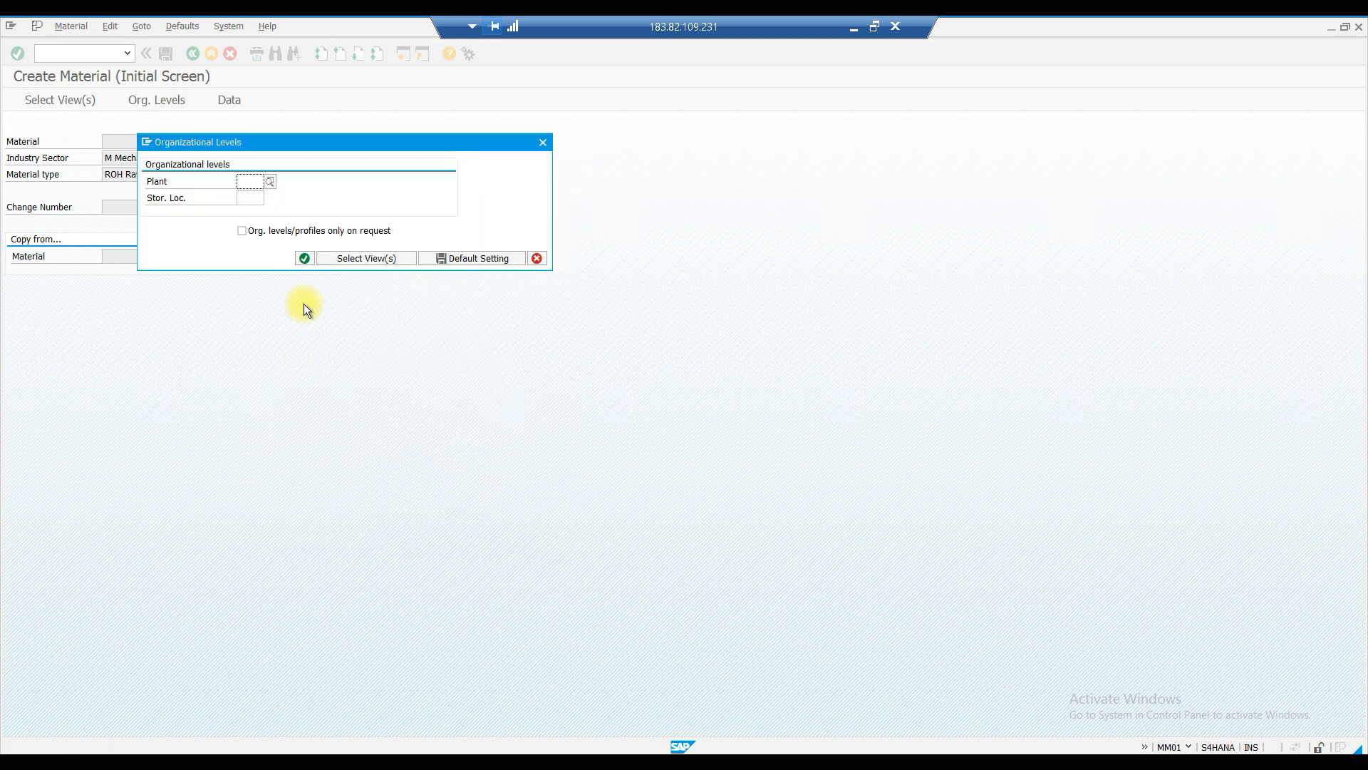
{"action": "left_click", "coordinate": [253, 185]}
{"action": "left_click", "coordinate": [257, 195]}
{"action": "left_click", "coordinate": [255, 198]}
{"action": "left_click", "coordinate": [253, 211]}
{"action": "left_click", "coordinate": [305, 258]}
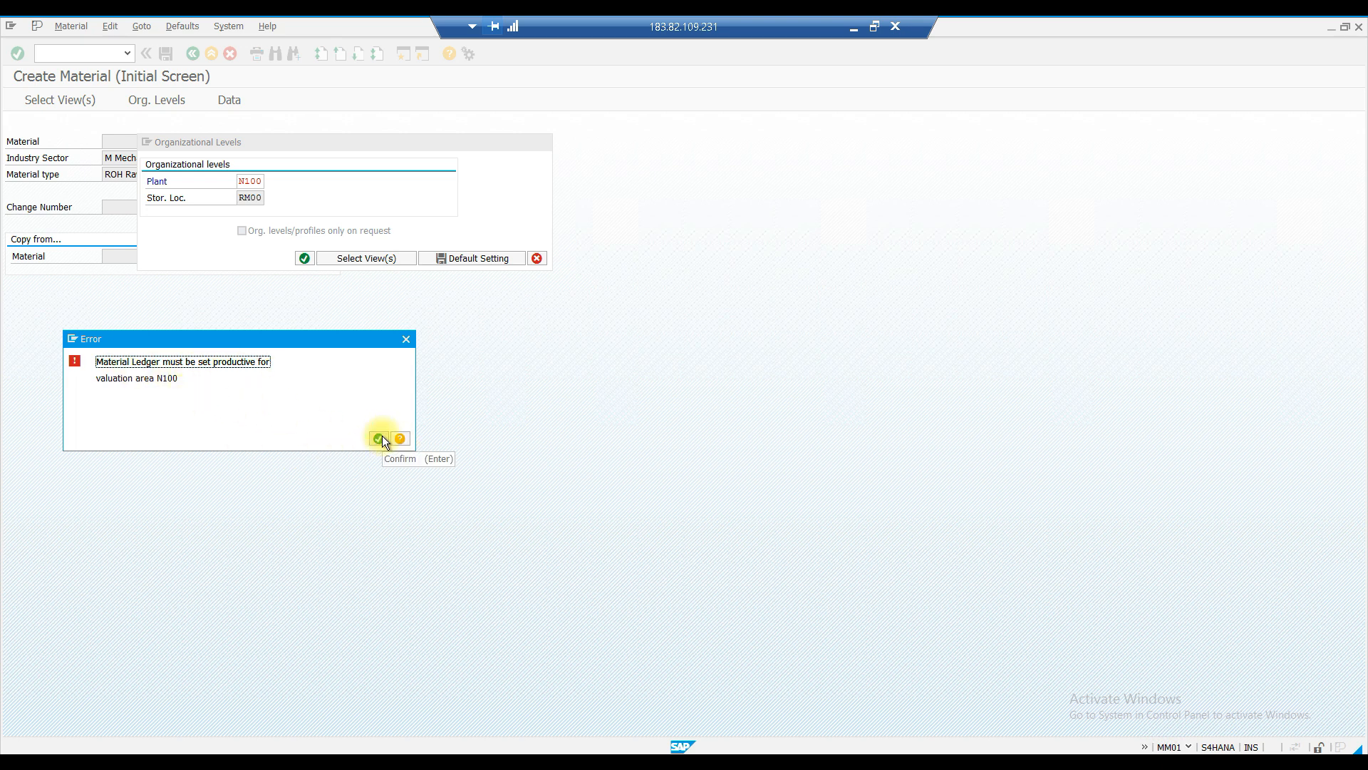
{"action": "left_click", "coordinate": [400, 438]}
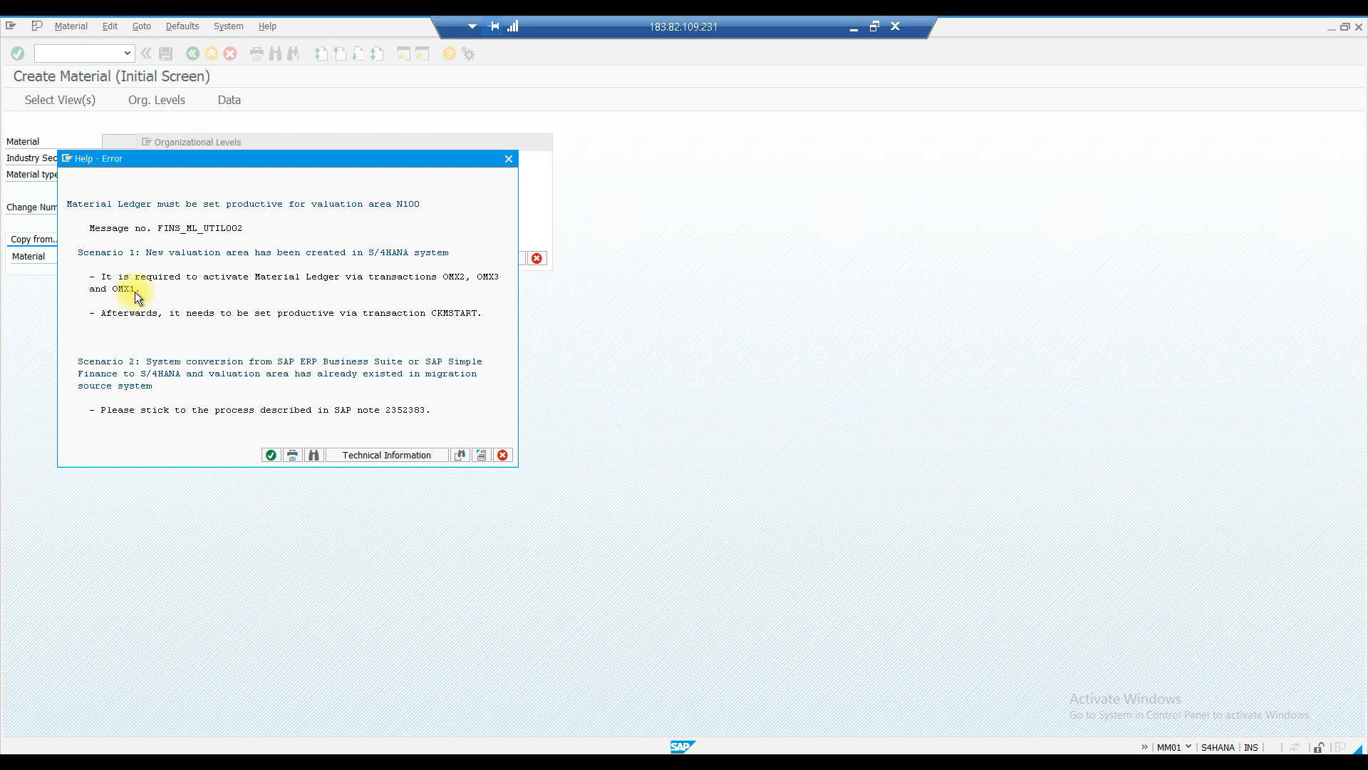
- Switch to the Production Startup of Mat. Ledger window, leave it, and open the SAP Customizing Implementation Guide through transaction SPRO
{"action": "left_click", "coordinate": [218, 748]}
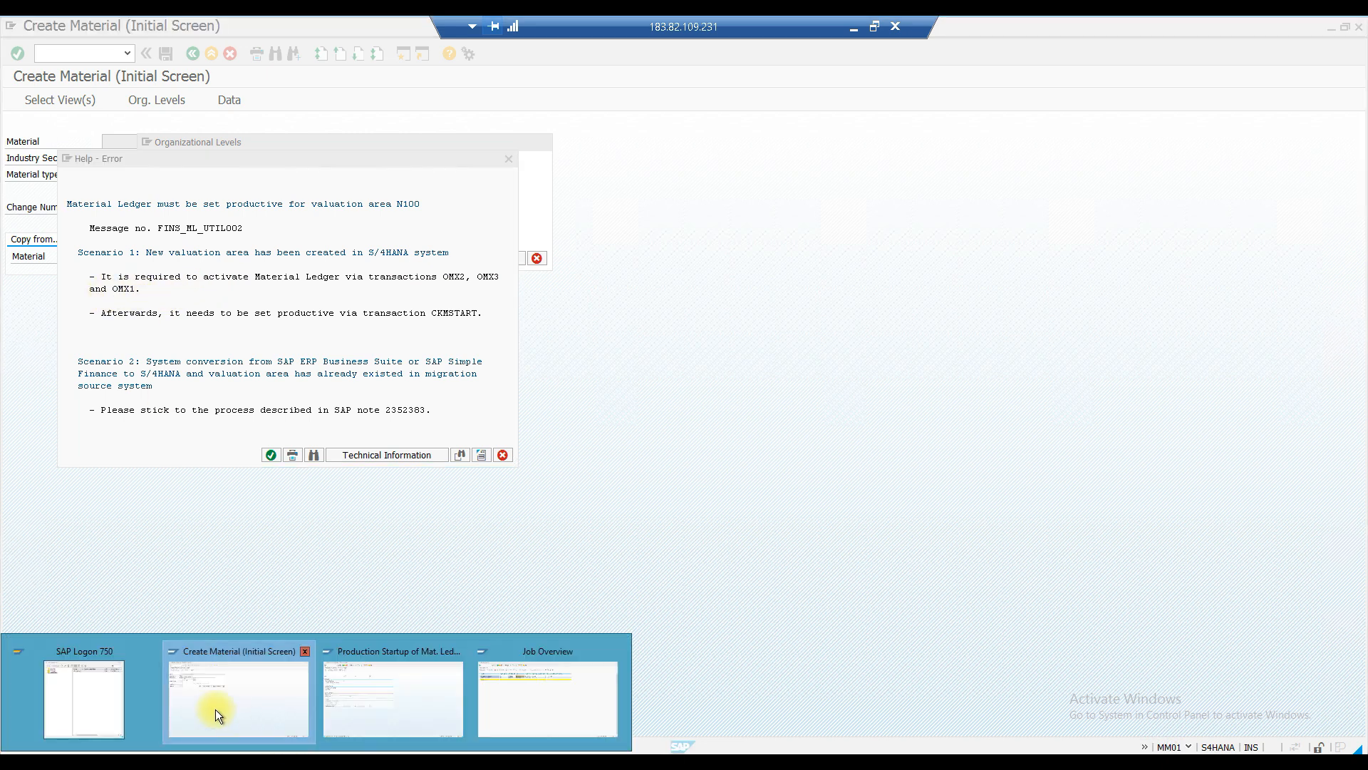
{"action": "left_click", "coordinate": [365, 708]}
{"action": "left_click", "coordinate": [191, 50]}
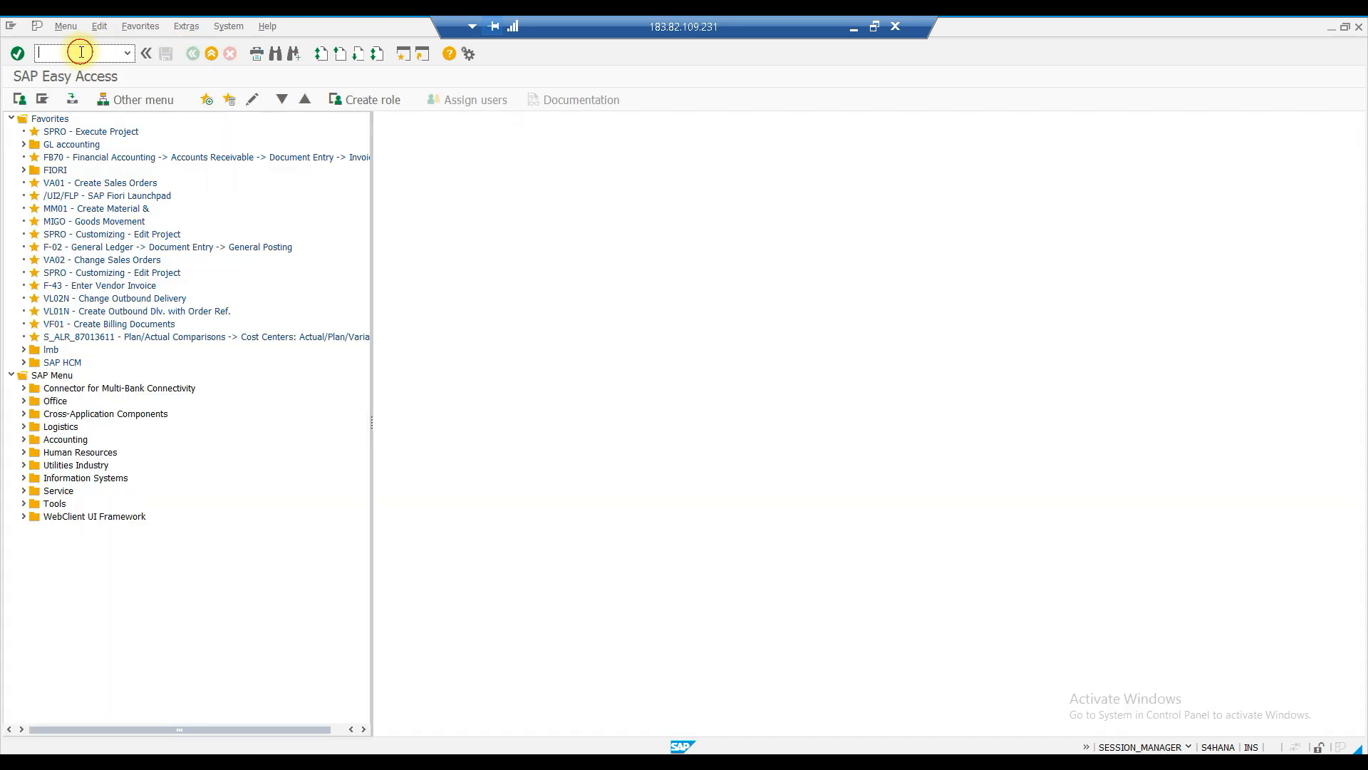
{"action": "type", "text": "spro"}
{"action": "key", "text": "Return"}
{"action": "left_click", "coordinate": [45, 102]}
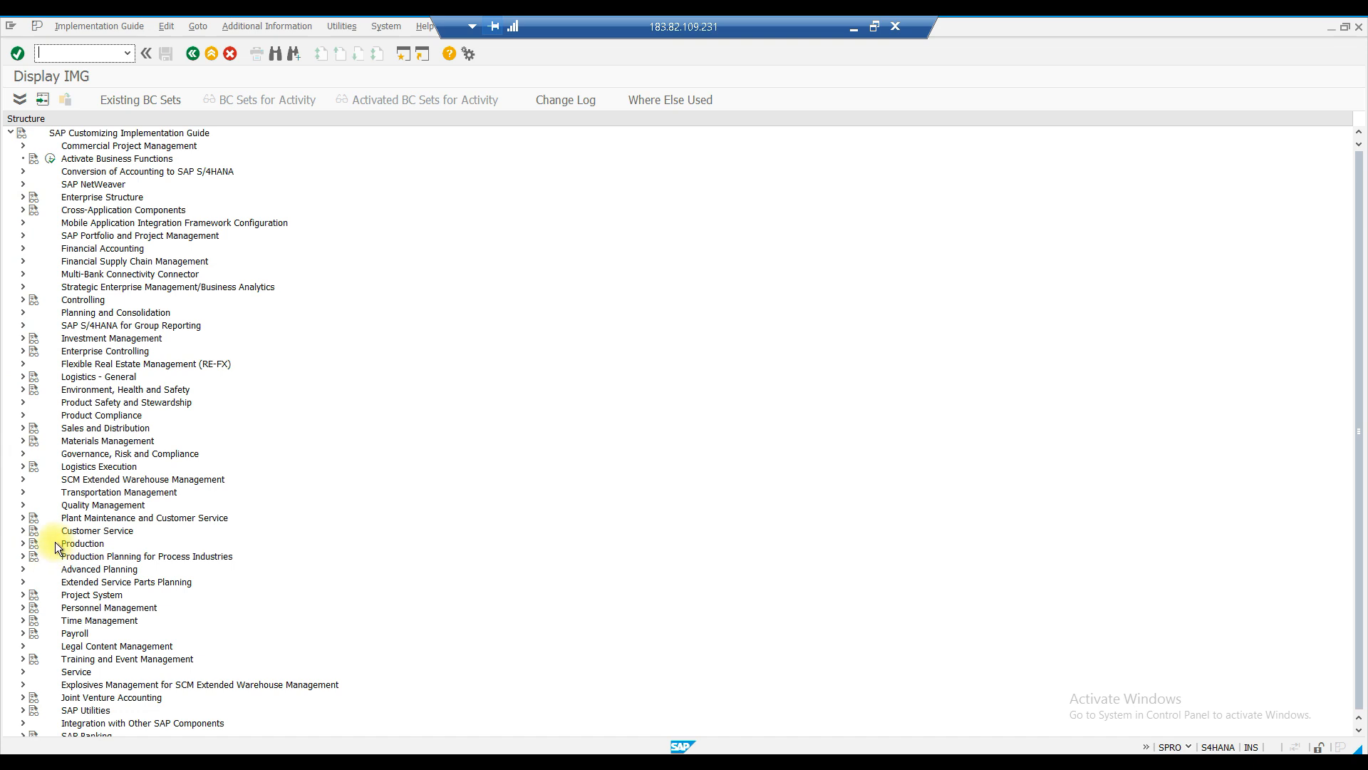
- Expand the implementation guide to Controlling, Product Cost Controlling, Actual Costing/Material Ledger
{"action": "left_click", "coordinate": [23, 299]}
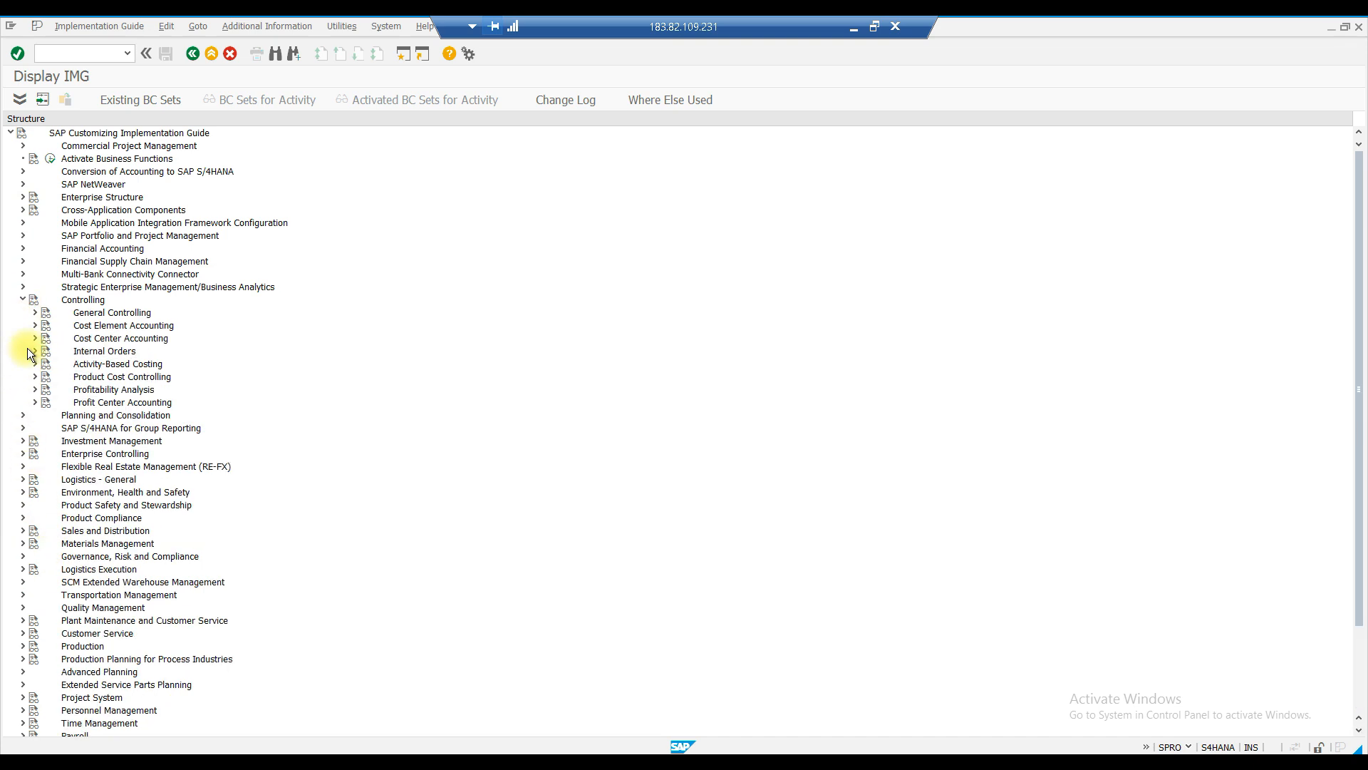
{"action": "left_click", "coordinate": [33, 377]}
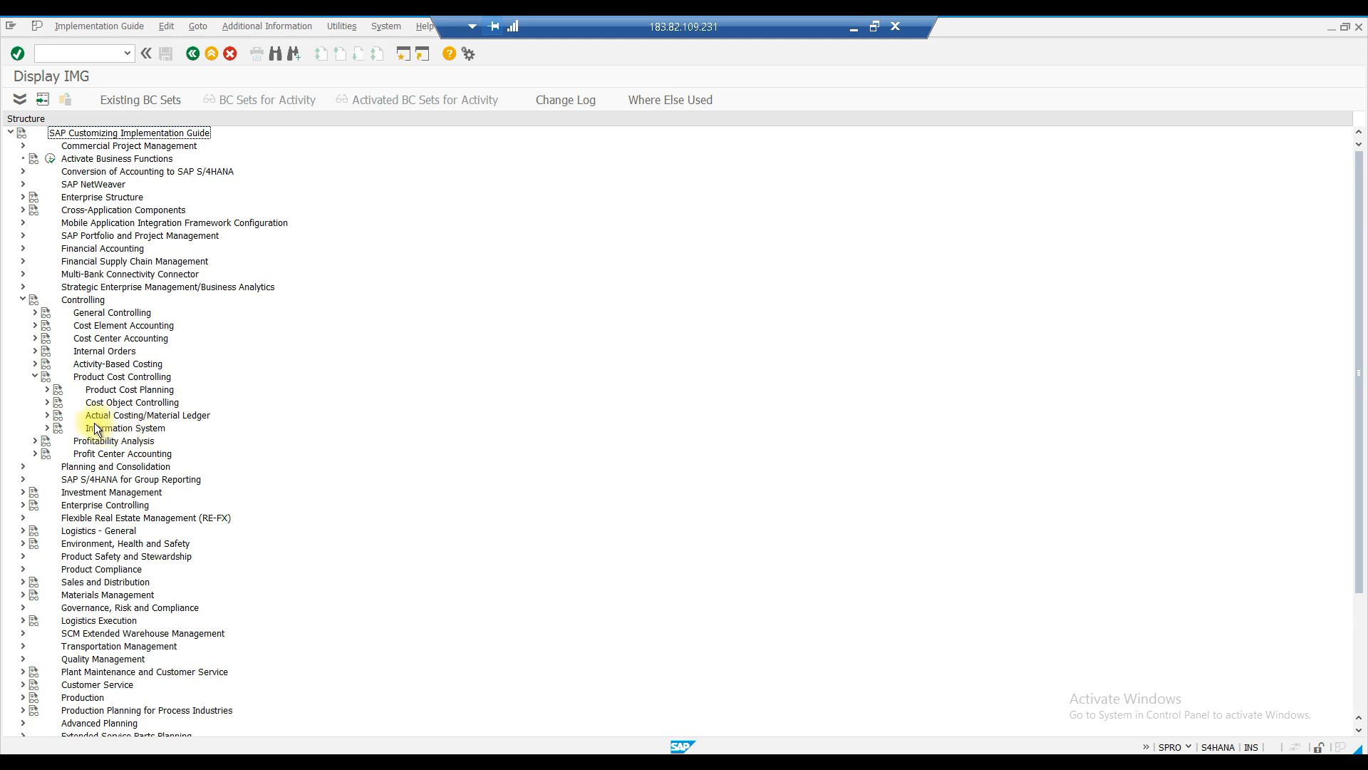
{"action": "left_click", "coordinate": [47, 414]}
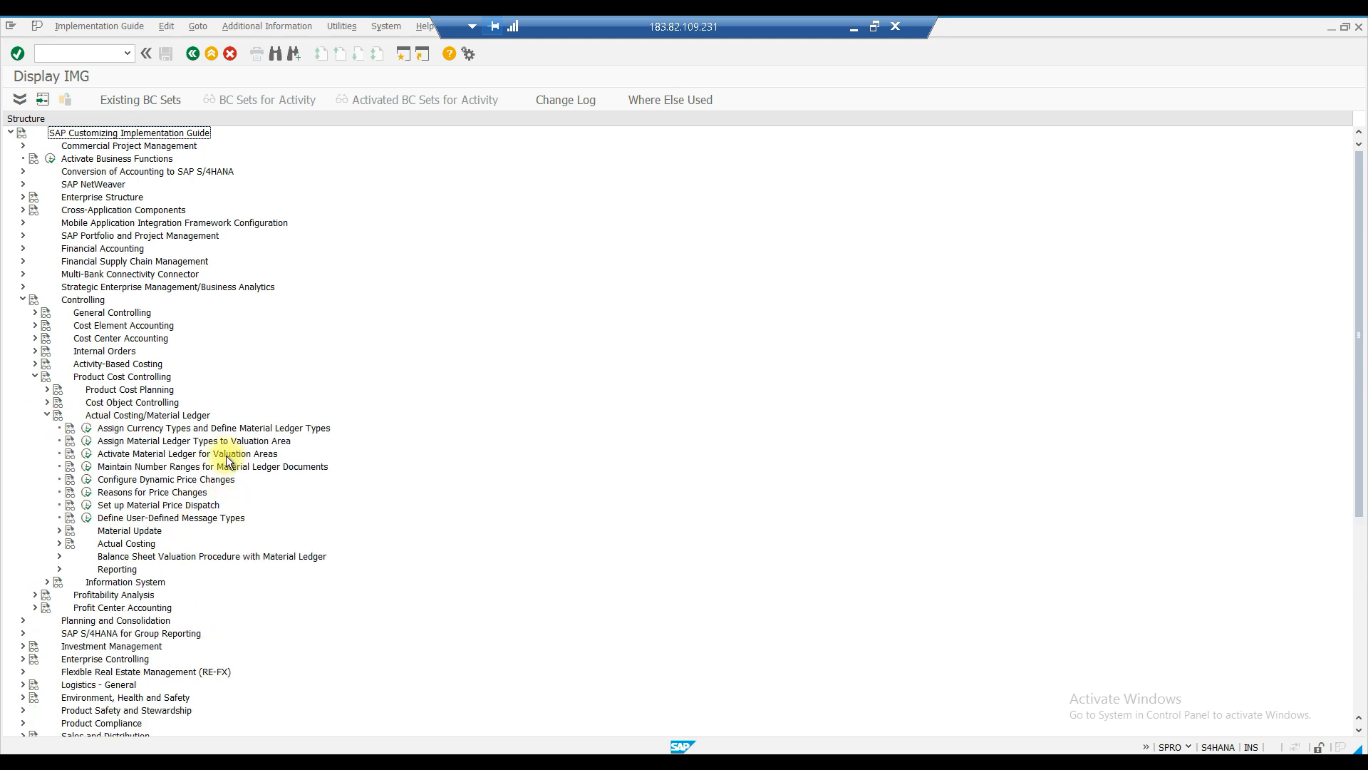
- Check the defined material ledger types starting from N100 under Assign Currency Types and Define Material Ledger Types, and return to the guide
{"action": "left_click", "coordinate": [87, 427]}
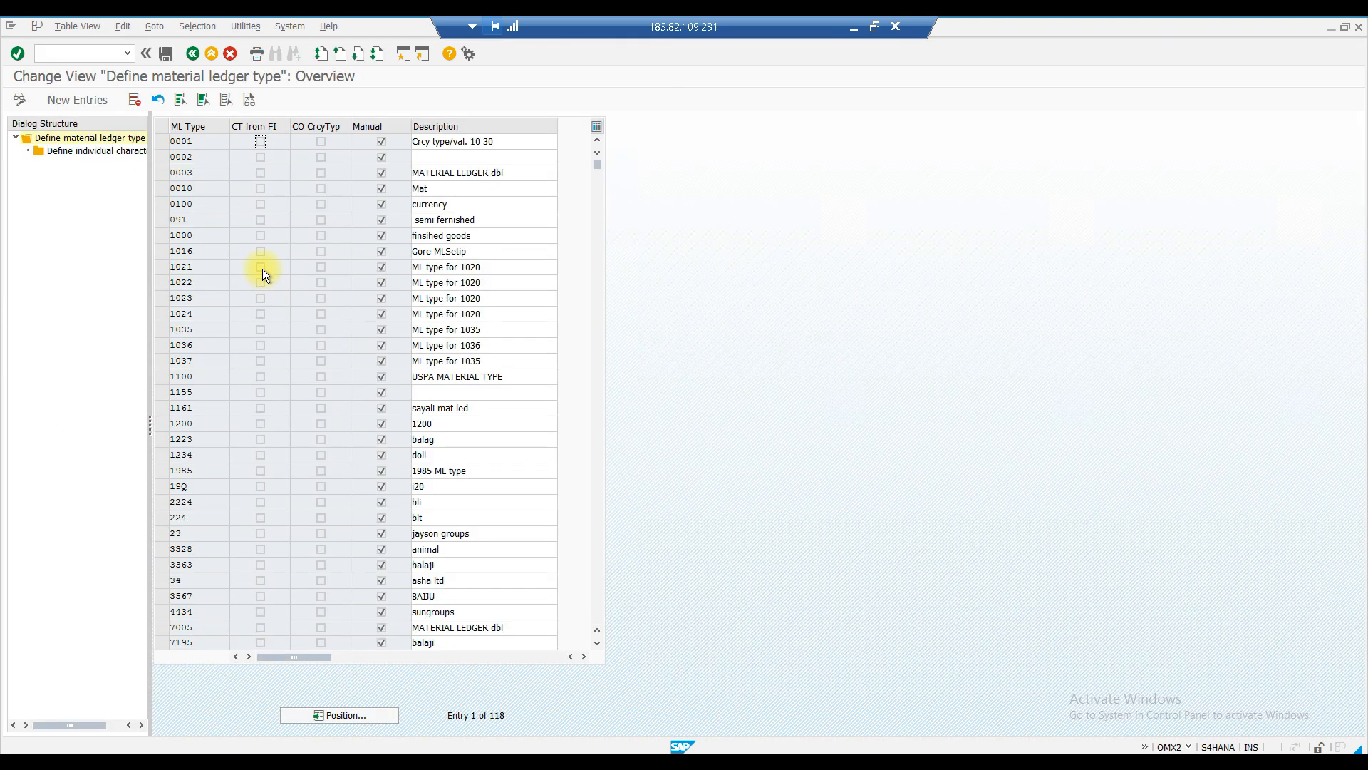
{"action": "left_click", "coordinate": [359, 713]}
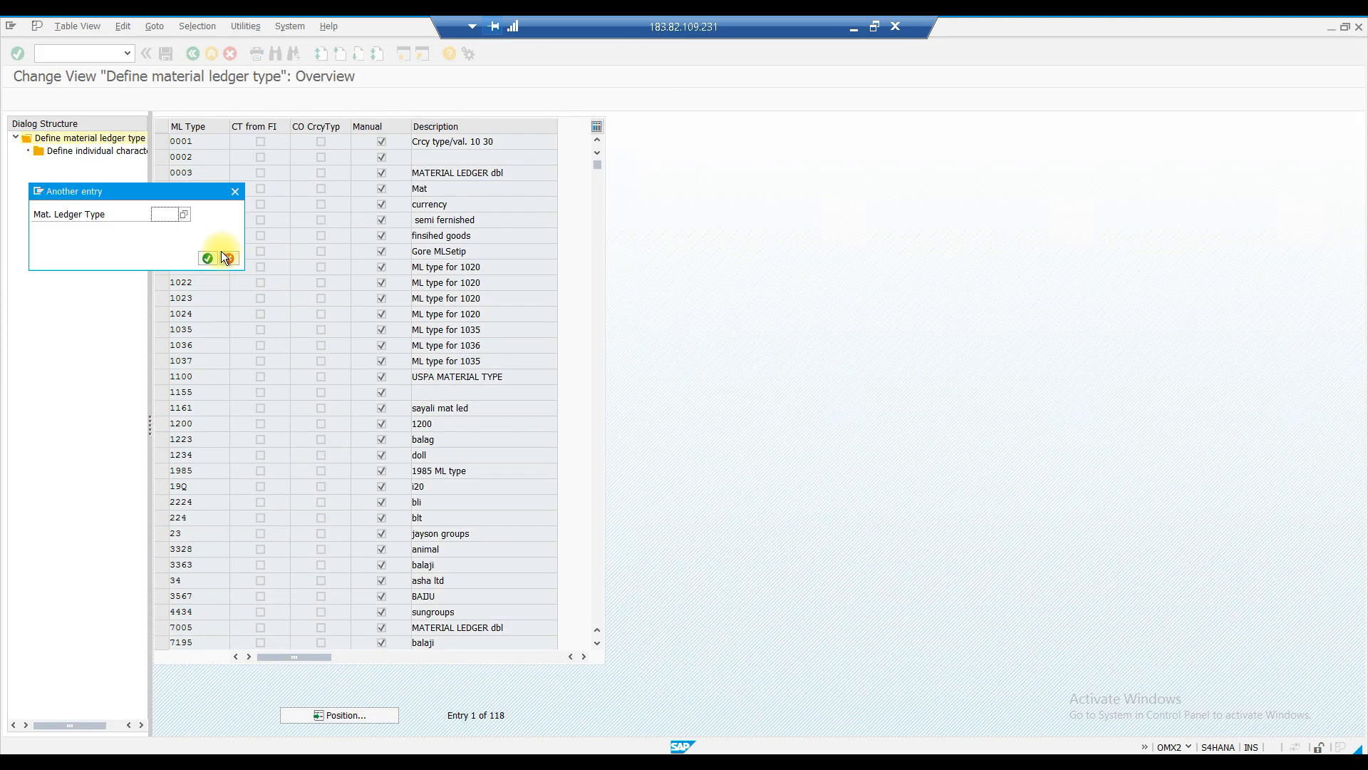
{"action": "left_click", "coordinate": [153, 217]}
{"action": "type", "text": "n100"}
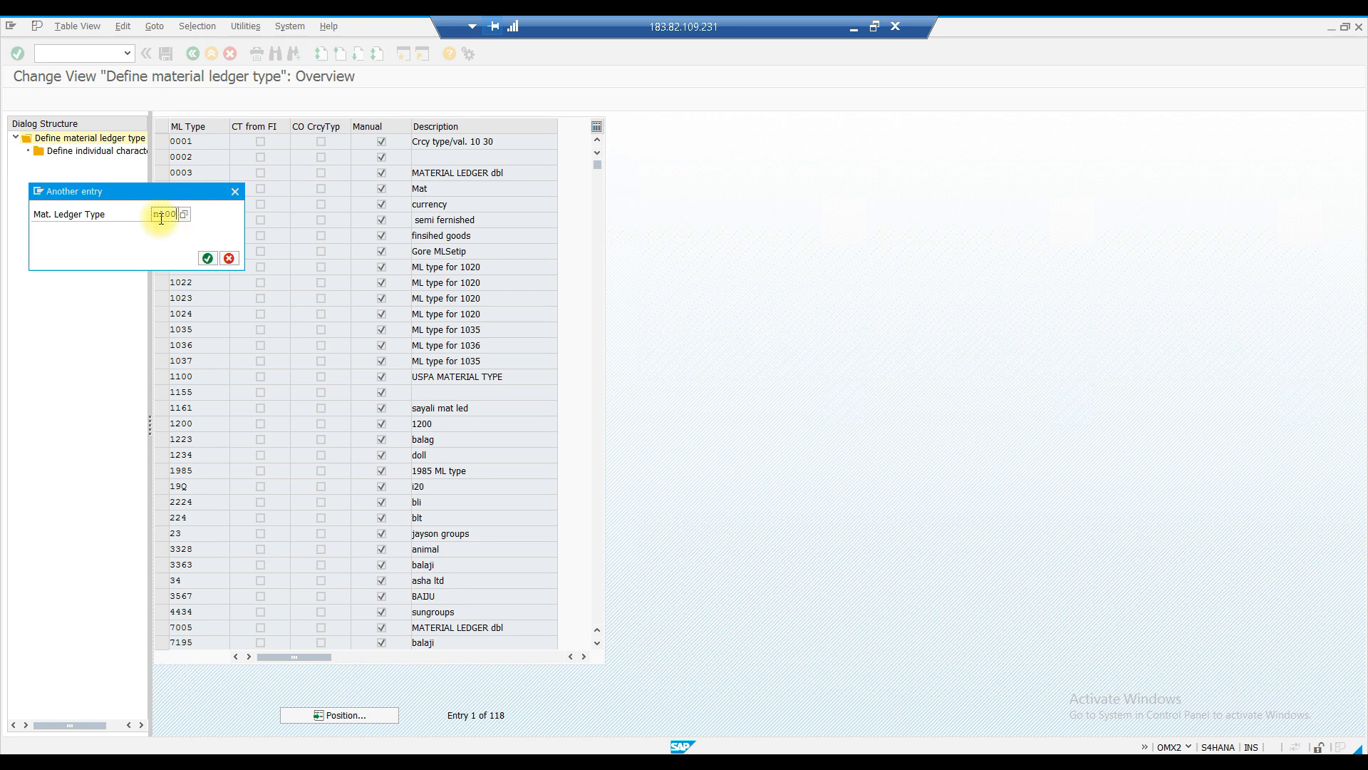
{"action": "key", "text": "Return"}
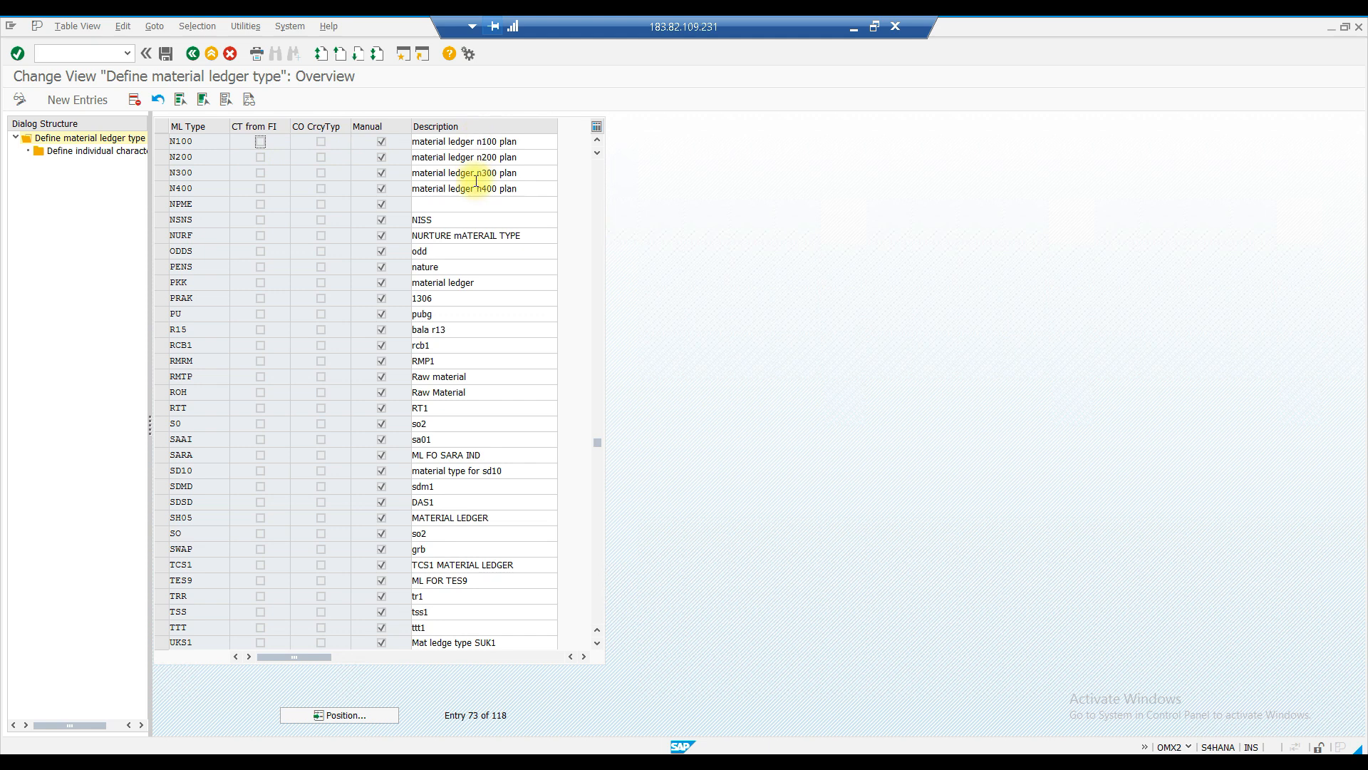
{"action": "left_click", "coordinate": [191, 56]}
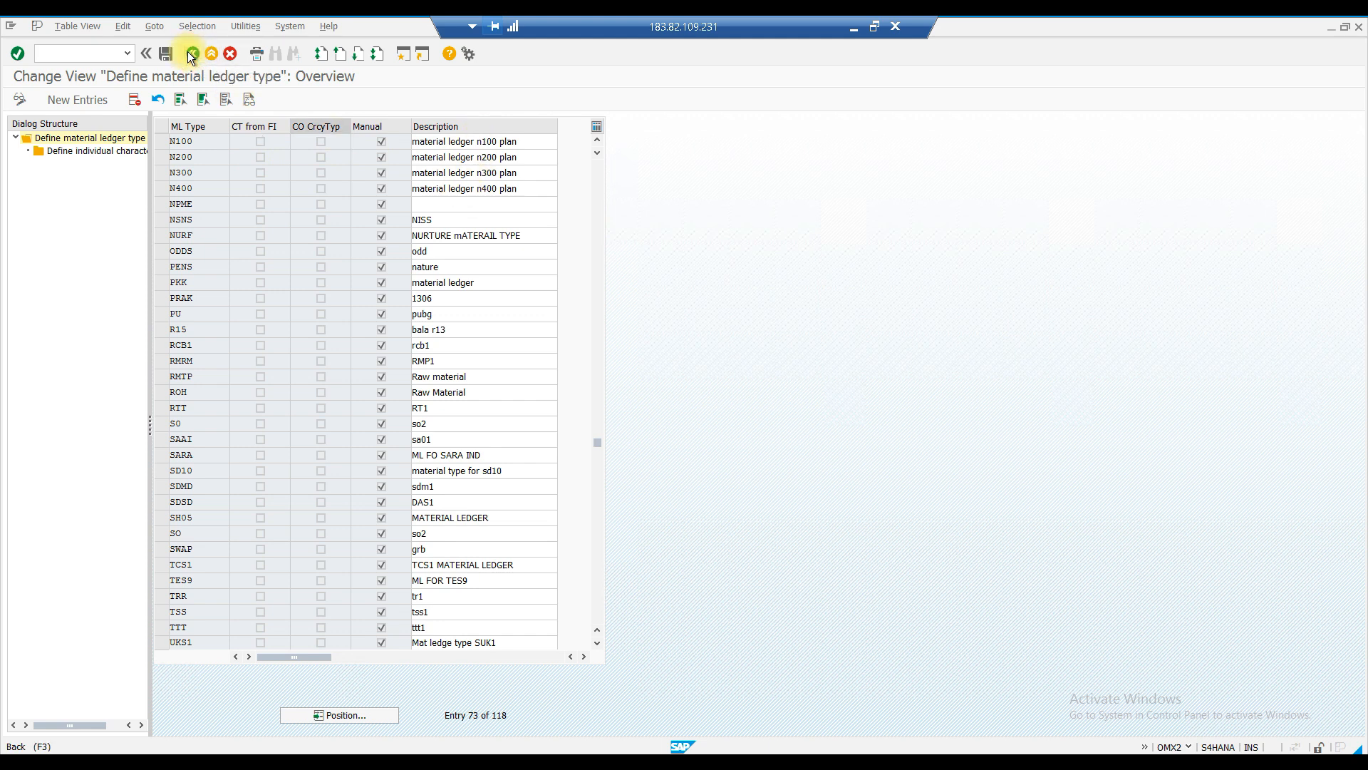
- Check the material ledger types assigned to the valuation areas from N100 onward, and return to the guide
{"action": "left_click", "coordinate": [86, 441]}
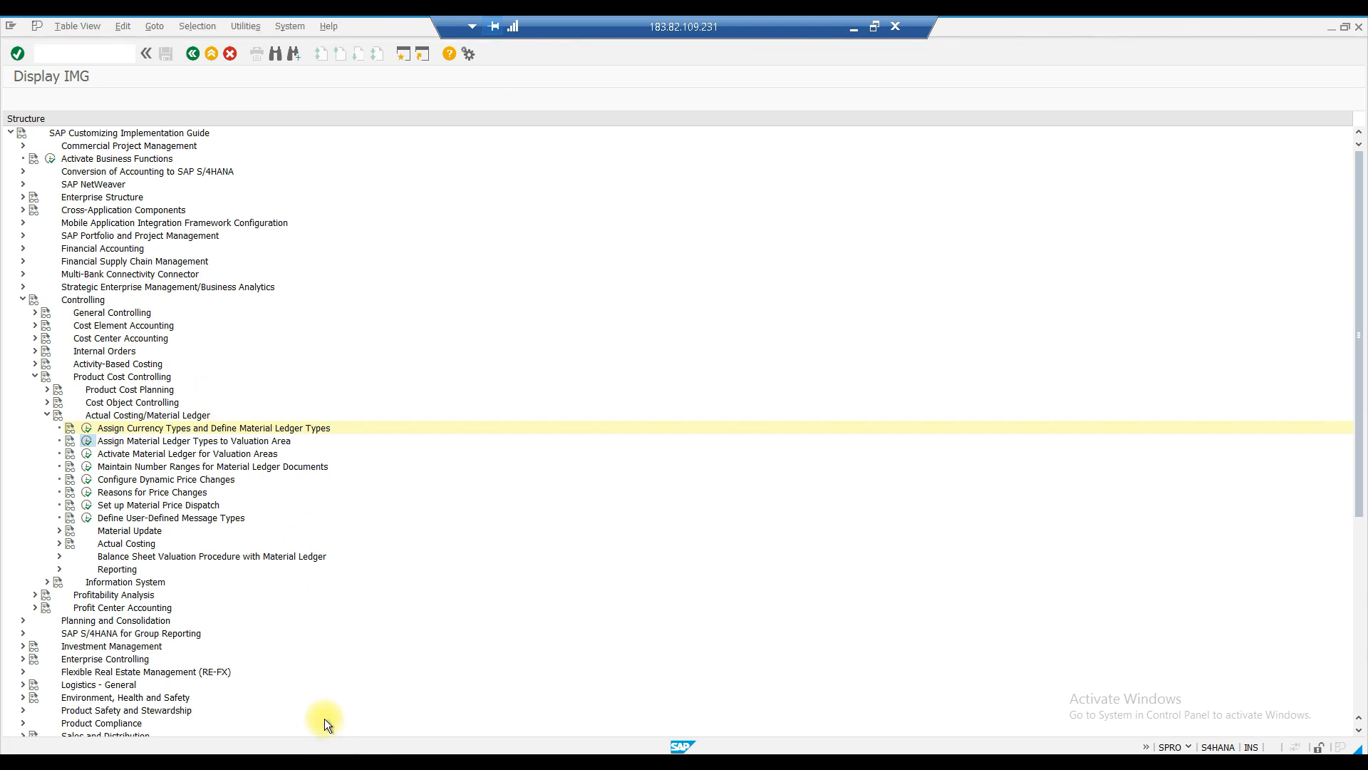
{"action": "type", "text": "n"}
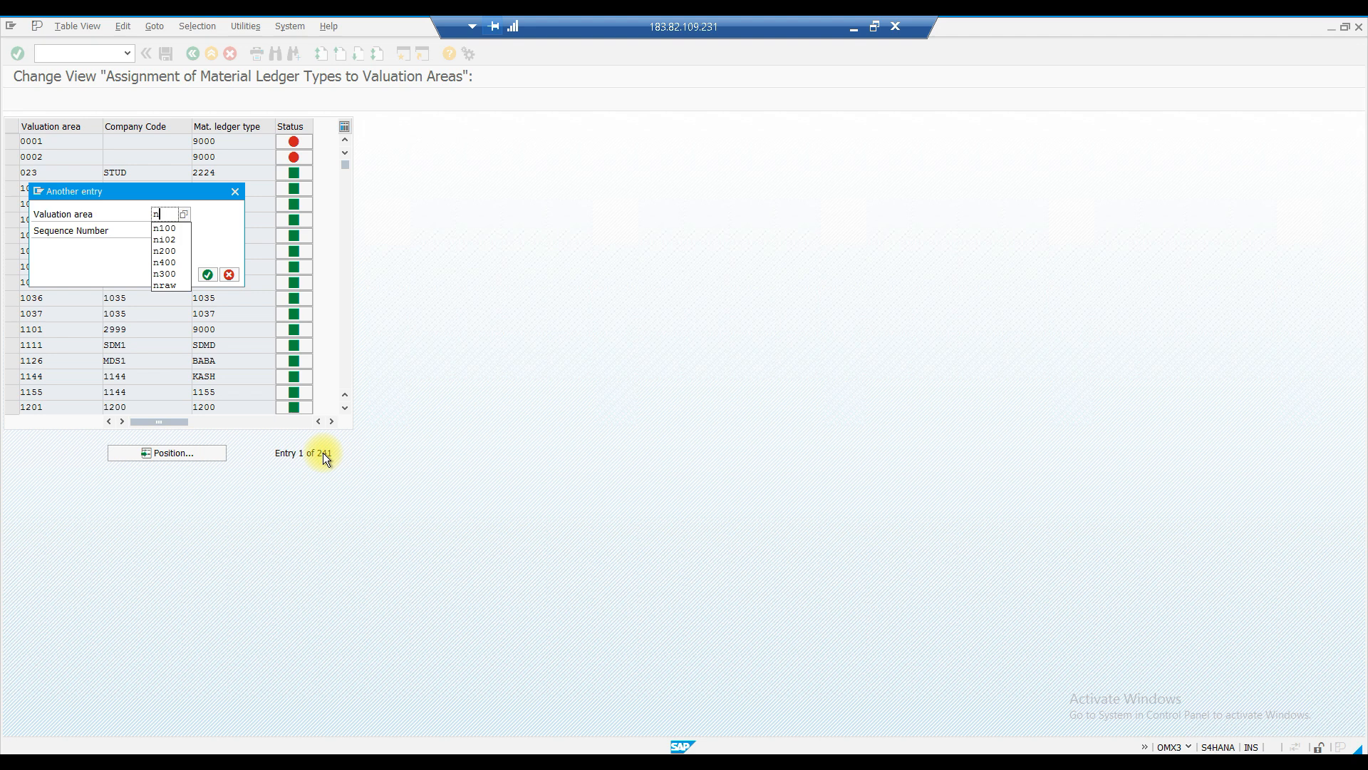
{"action": "key", "text": "Down"}
{"action": "key", "text": "Return"}
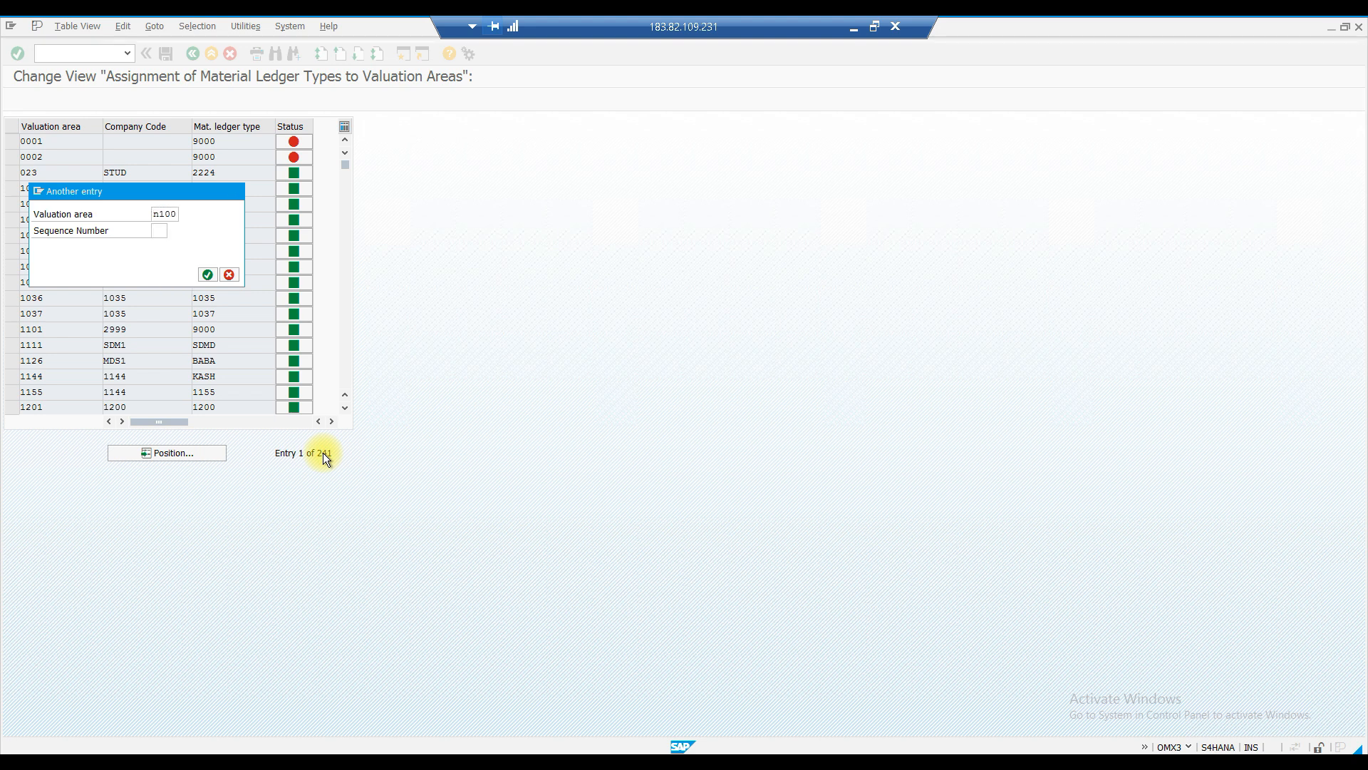
{"action": "key", "text": "Return"}
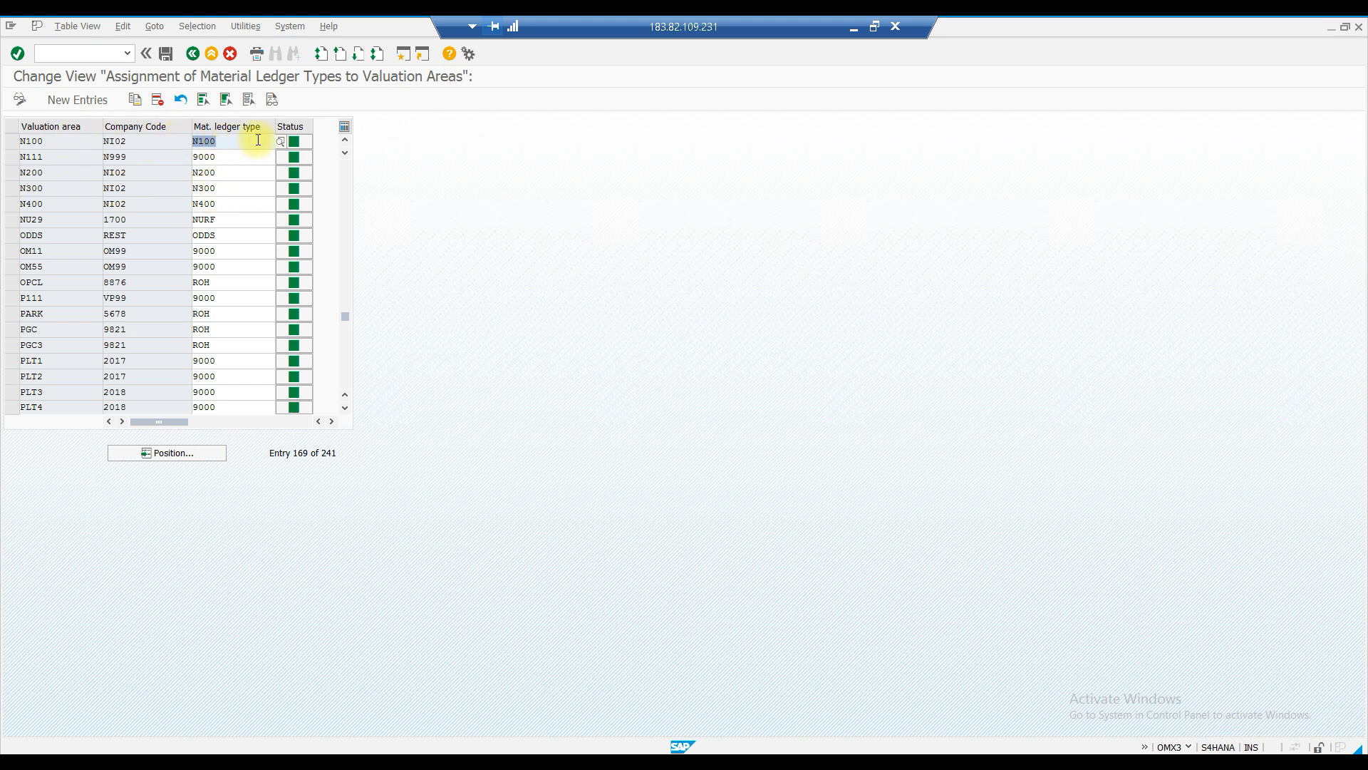
{"action": "left_click", "coordinate": [191, 54]}
- Open Activate Material Ledger for Valuation Areas and check the activation entries from N100 onward
{"action": "left_click", "coordinate": [85, 456]}
{"action": "double_click", "coordinate": [147, 196]}
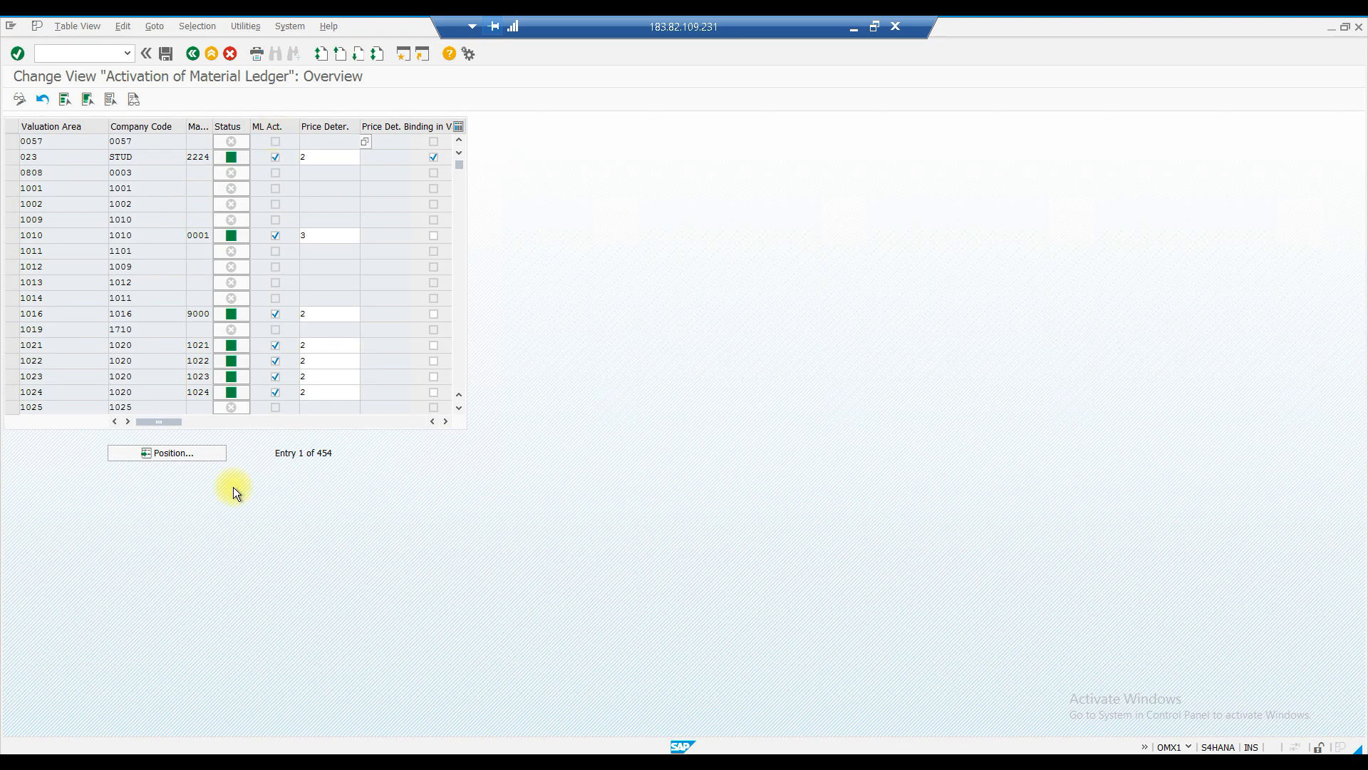
{"action": "left_click", "coordinate": [188, 453]}
{"action": "type", "text": "n100"}
{"action": "key", "text": "Return"}
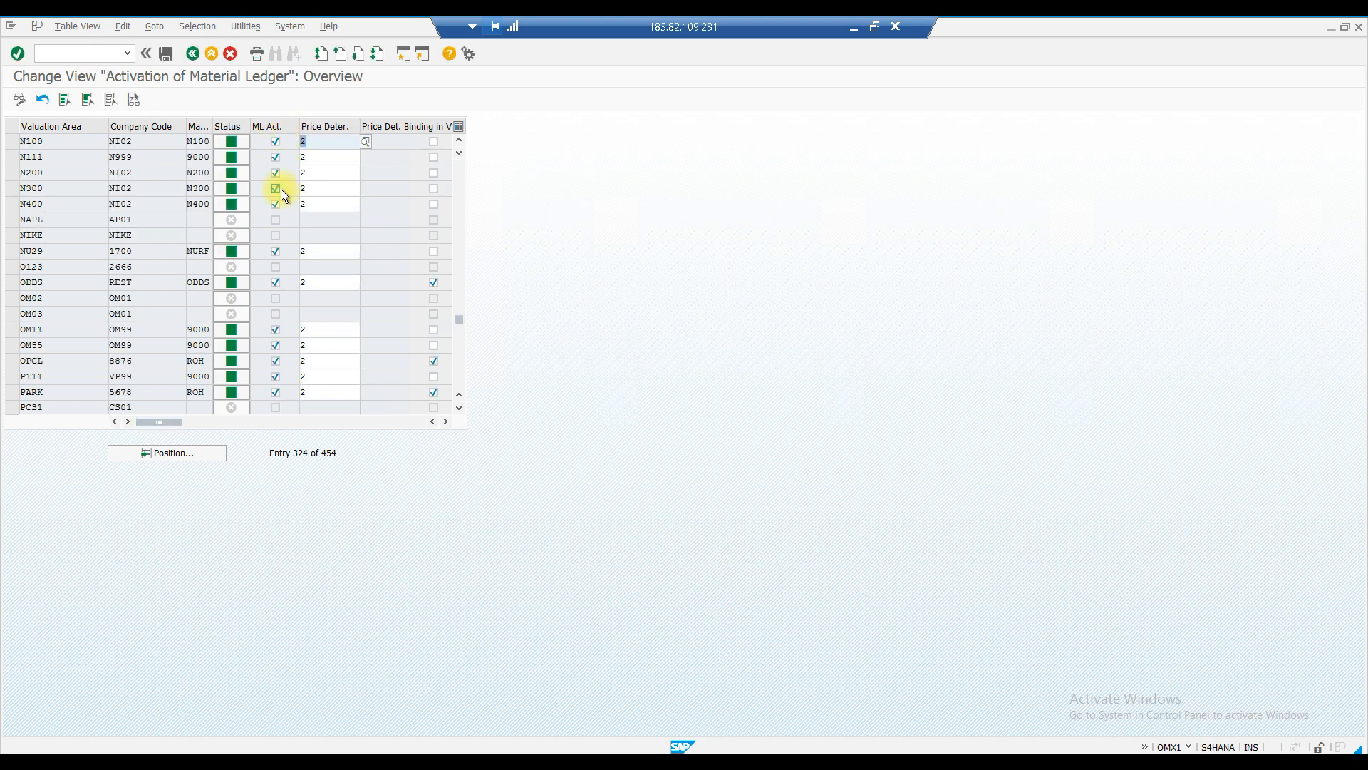
- Open the material ledger production startup with transaction CKMSTART and set exchange rate type M for plant N100
{"action": "left_click", "coordinate": [446, 421]}
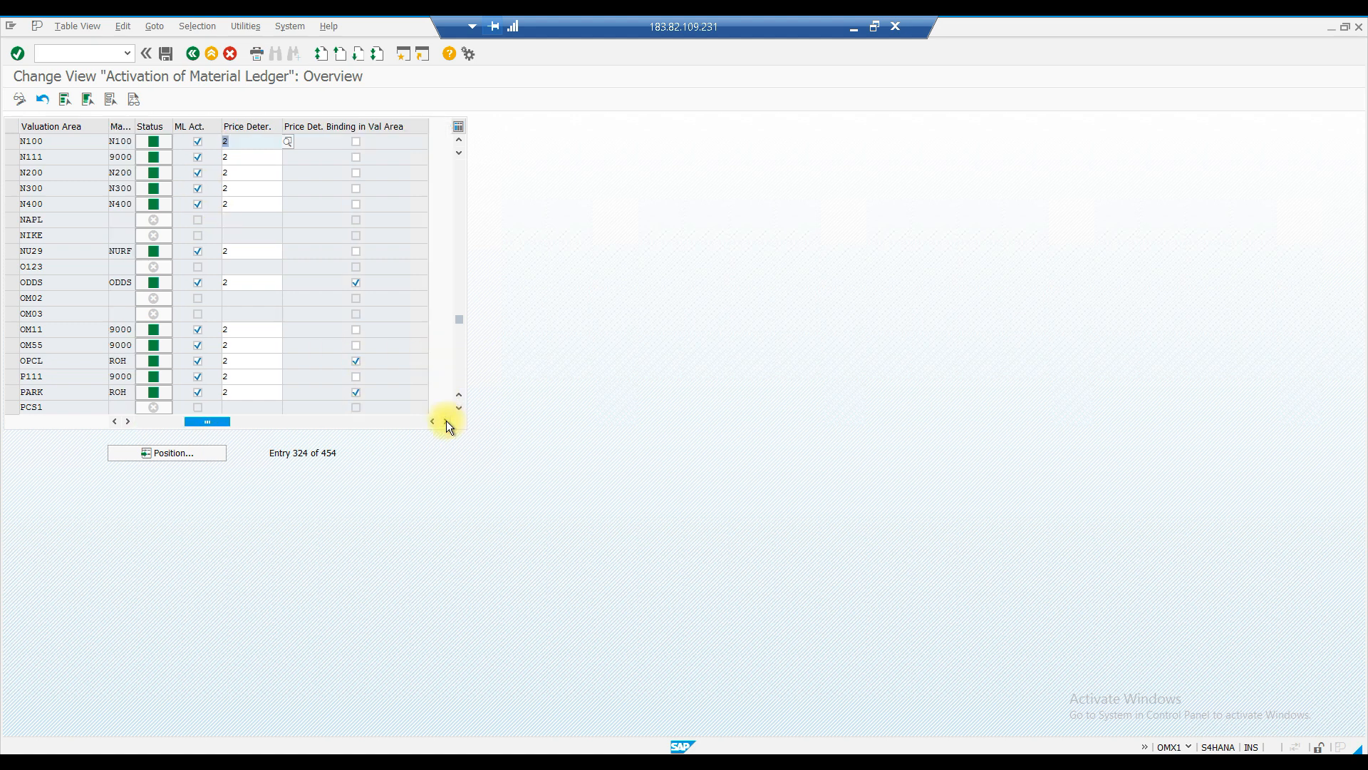
{"action": "left_click", "coordinate": [78, 53]}
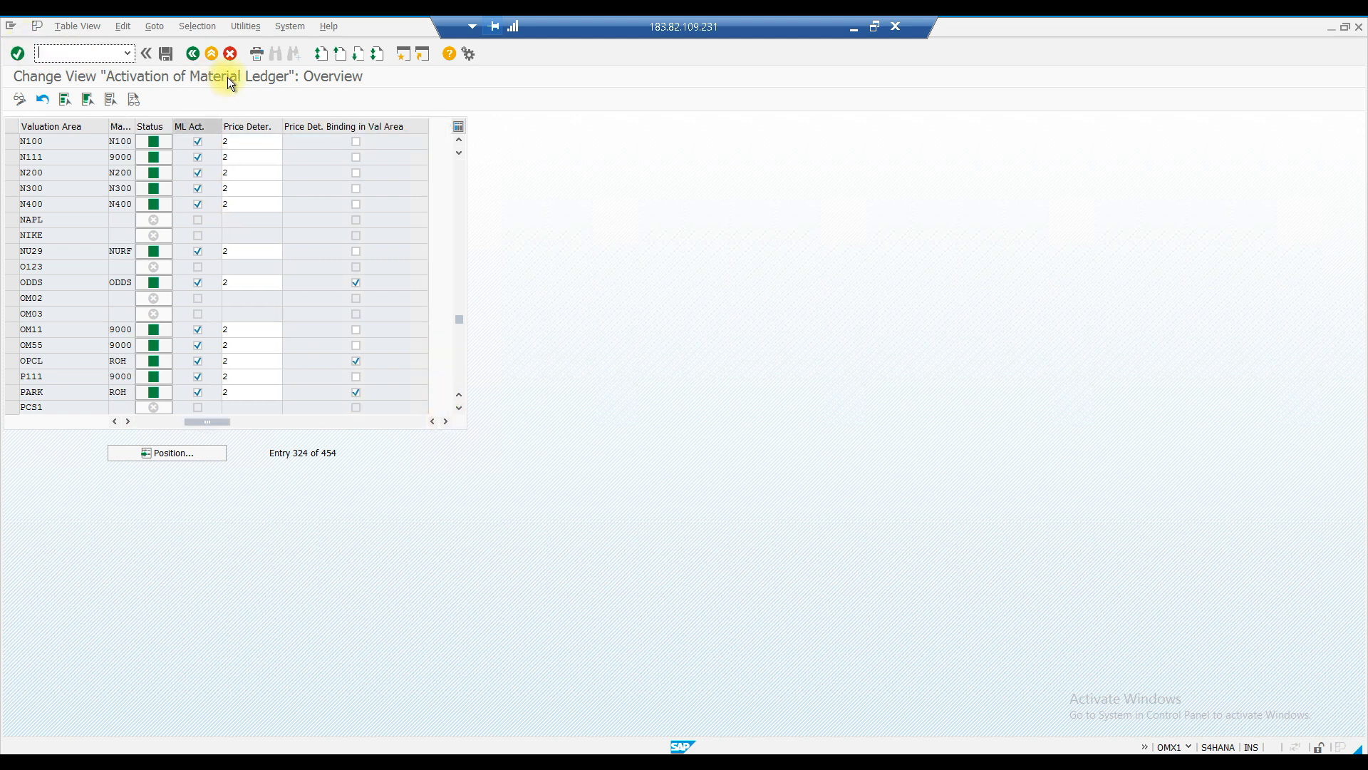
{"action": "type", "text": "/nckmstart"}
{"action": "key", "text": "Return"}
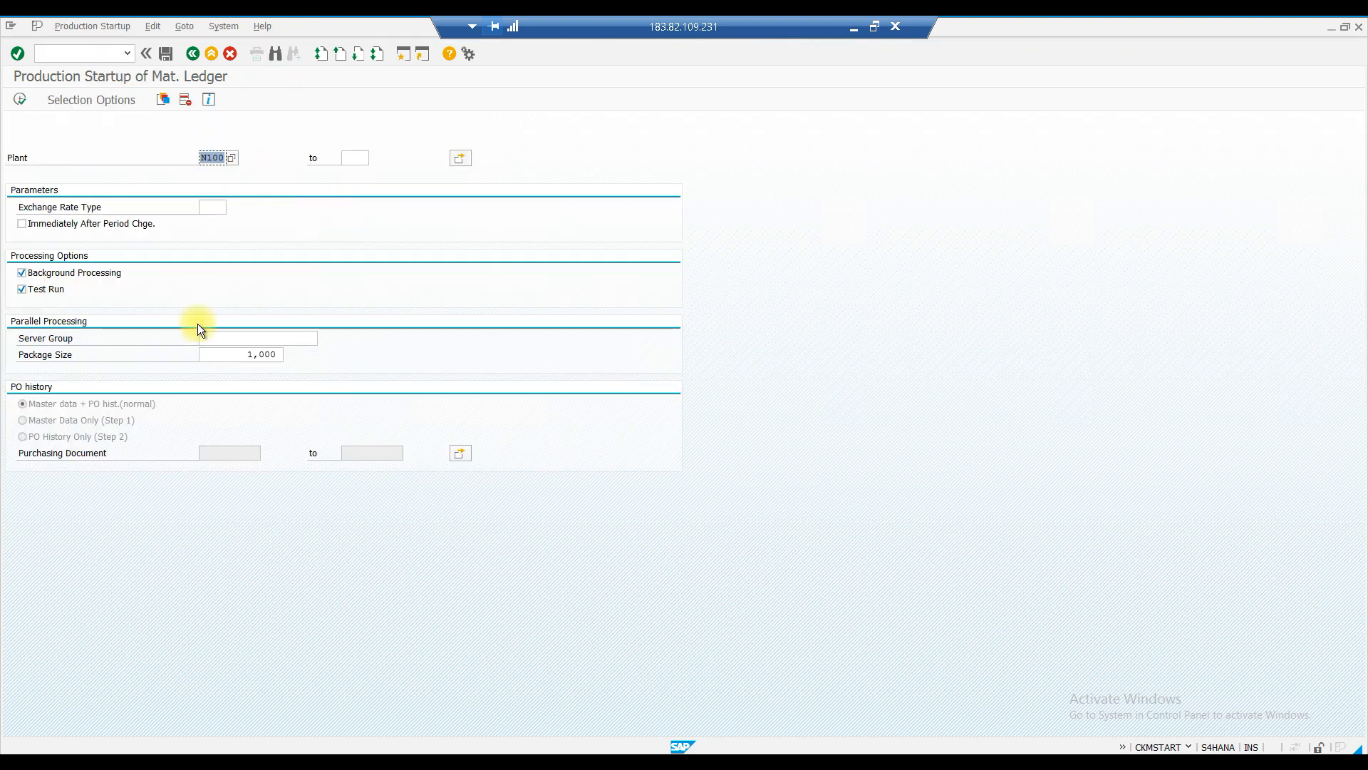
{"action": "left_click", "coordinate": [462, 157]}
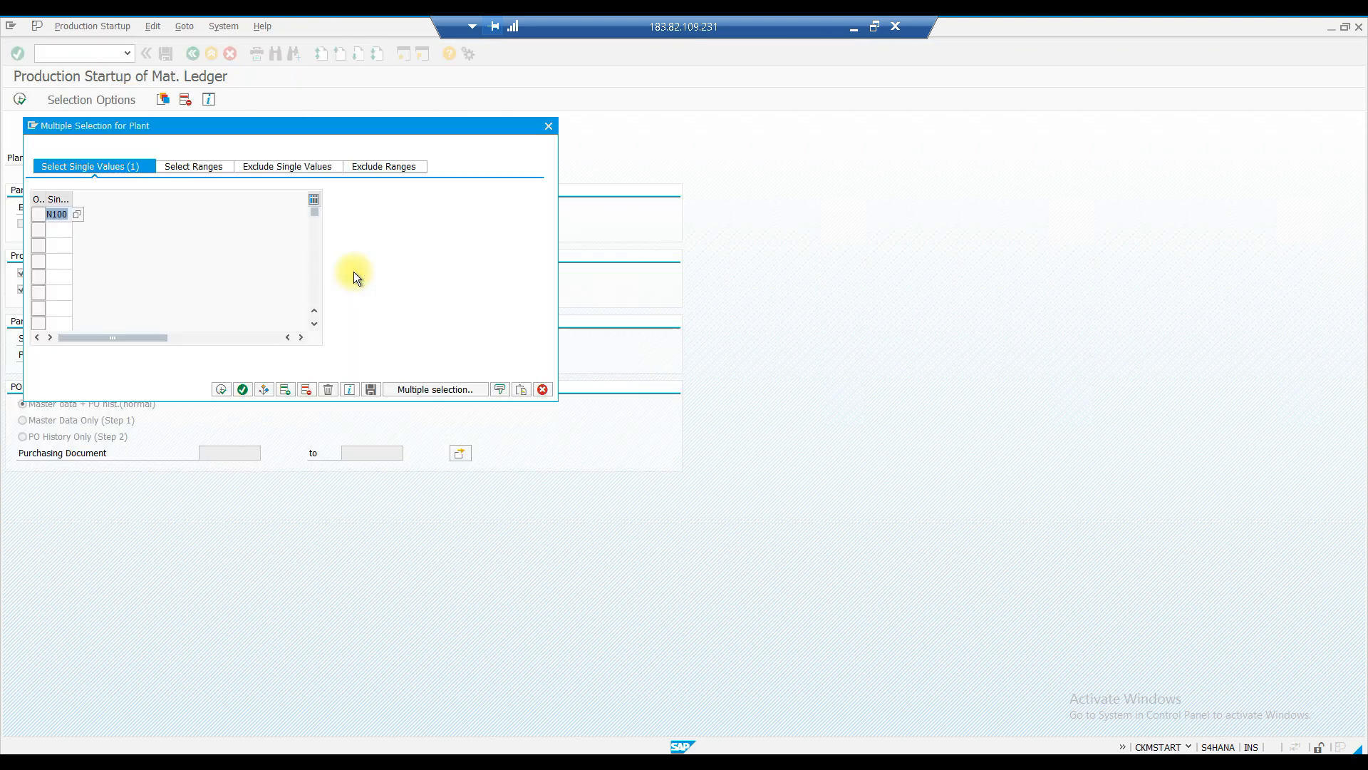
{"action": "left_click", "coordinate": [222, 389]}
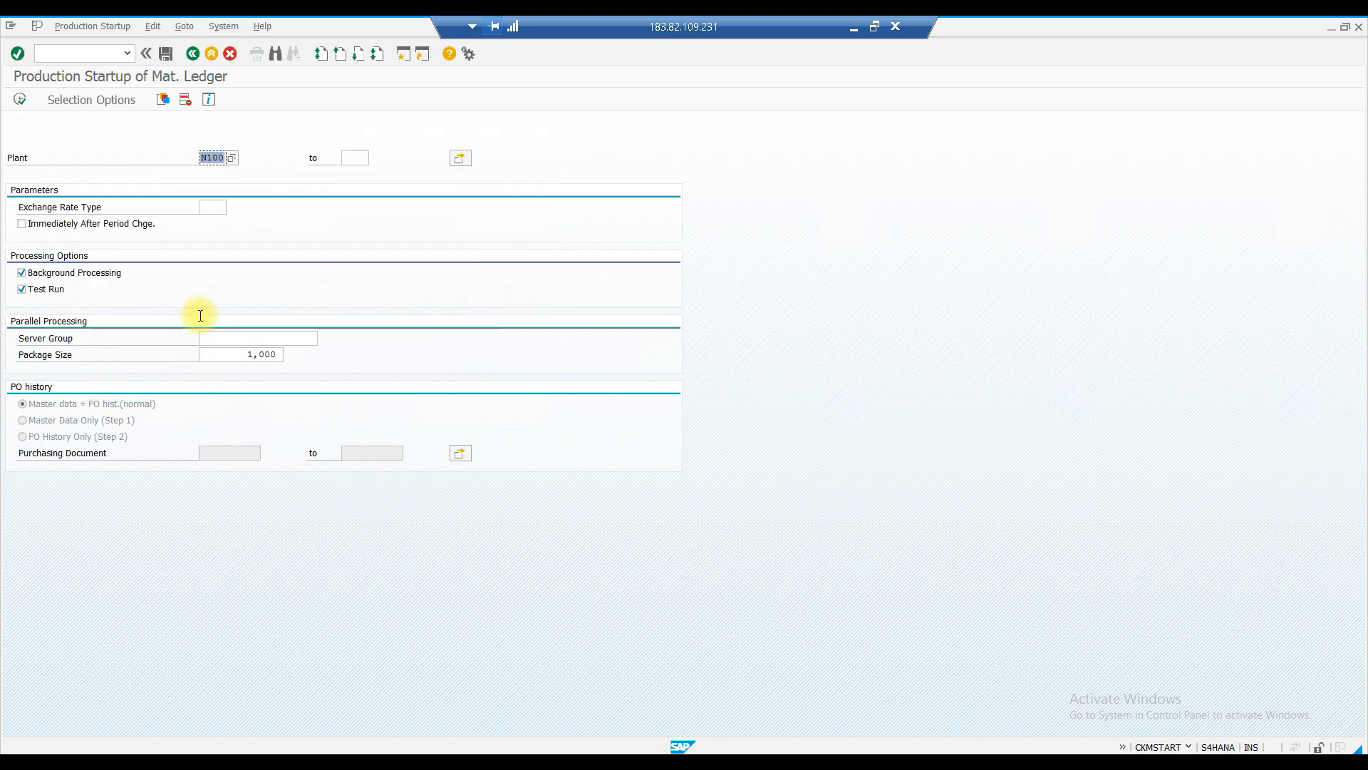
{"action": "left_click", "coordinate": [206, 207]}
{"action": "left_click", "coordinate": [211, 222]}
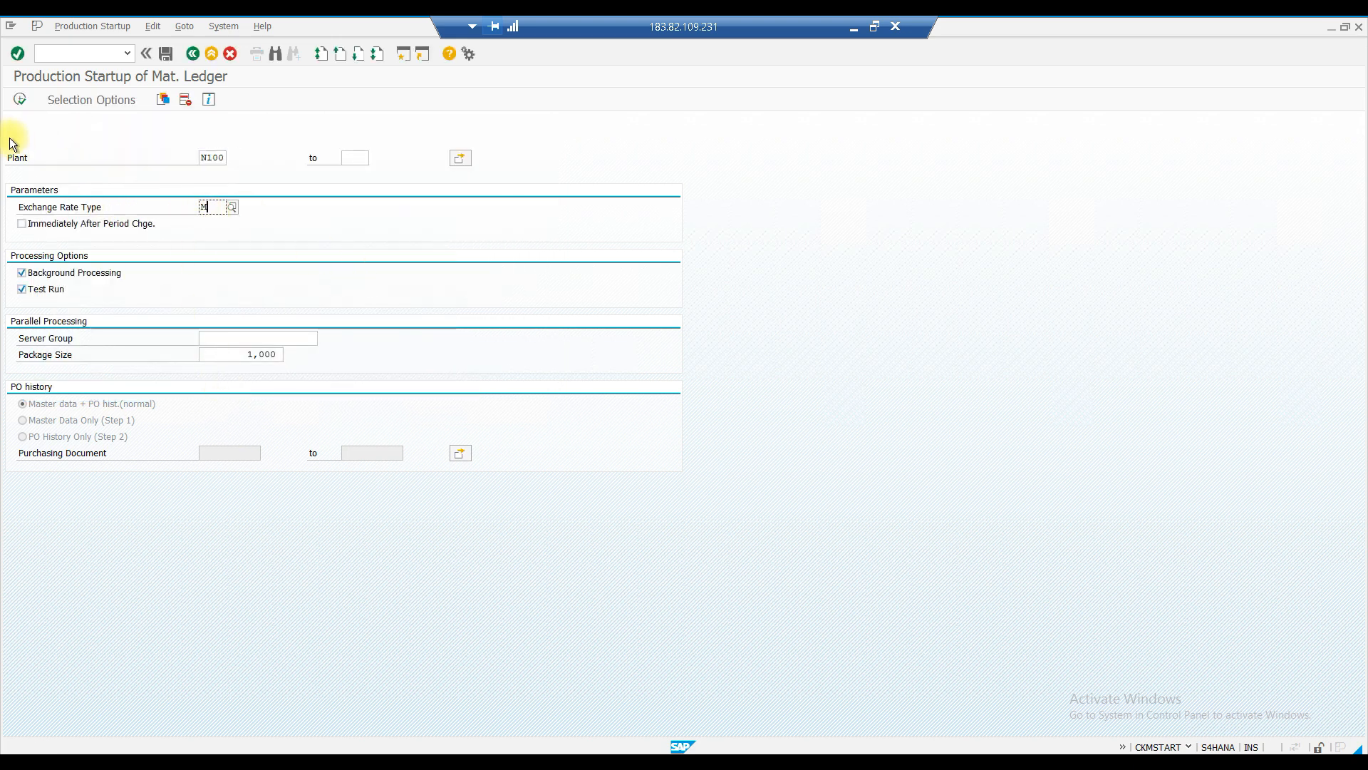
- Execute the production startup test run as a background job that starts immediately, and open the overview of own jobs
{"action": "left_click", "coordinate": [19, 99]}
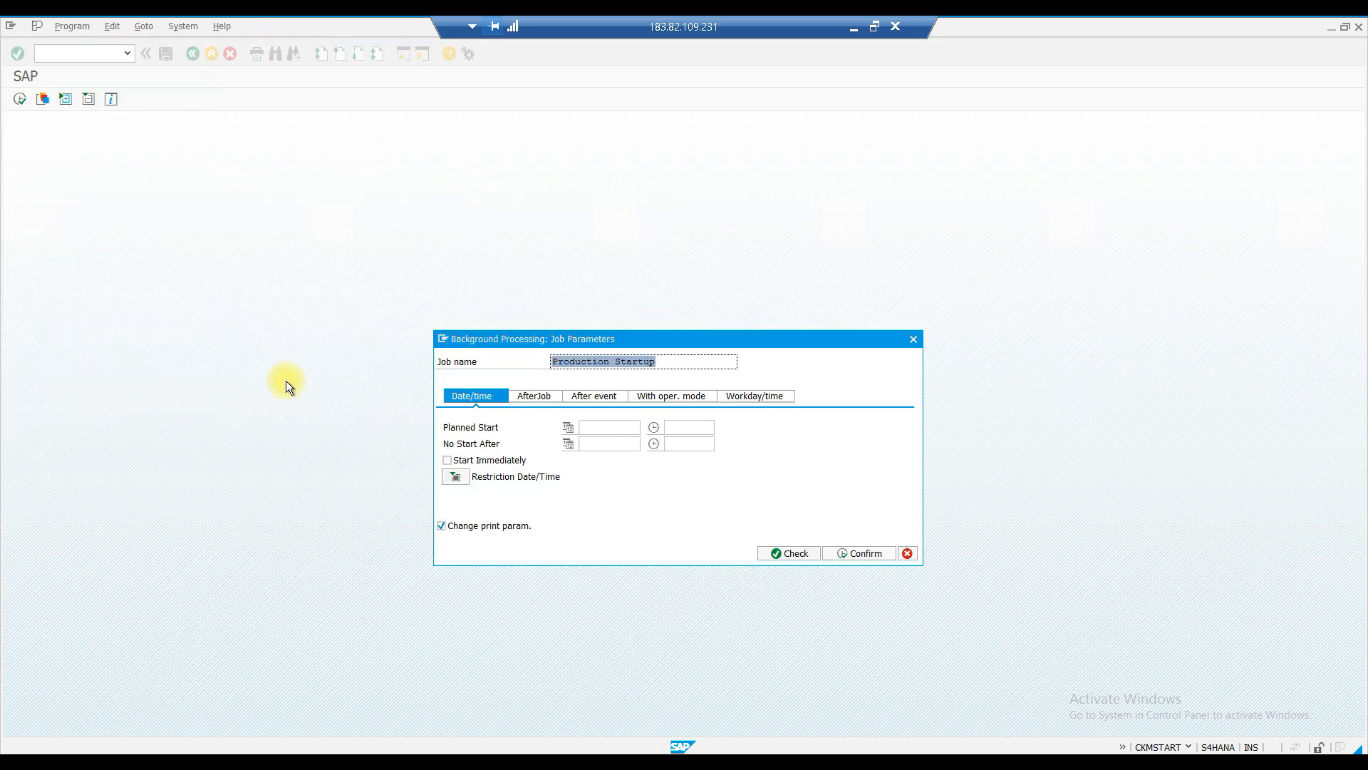
{"action": "left_click", "coordinate": [453, 459]}
{"action": "left_click", "coordinate": [795, 553]}
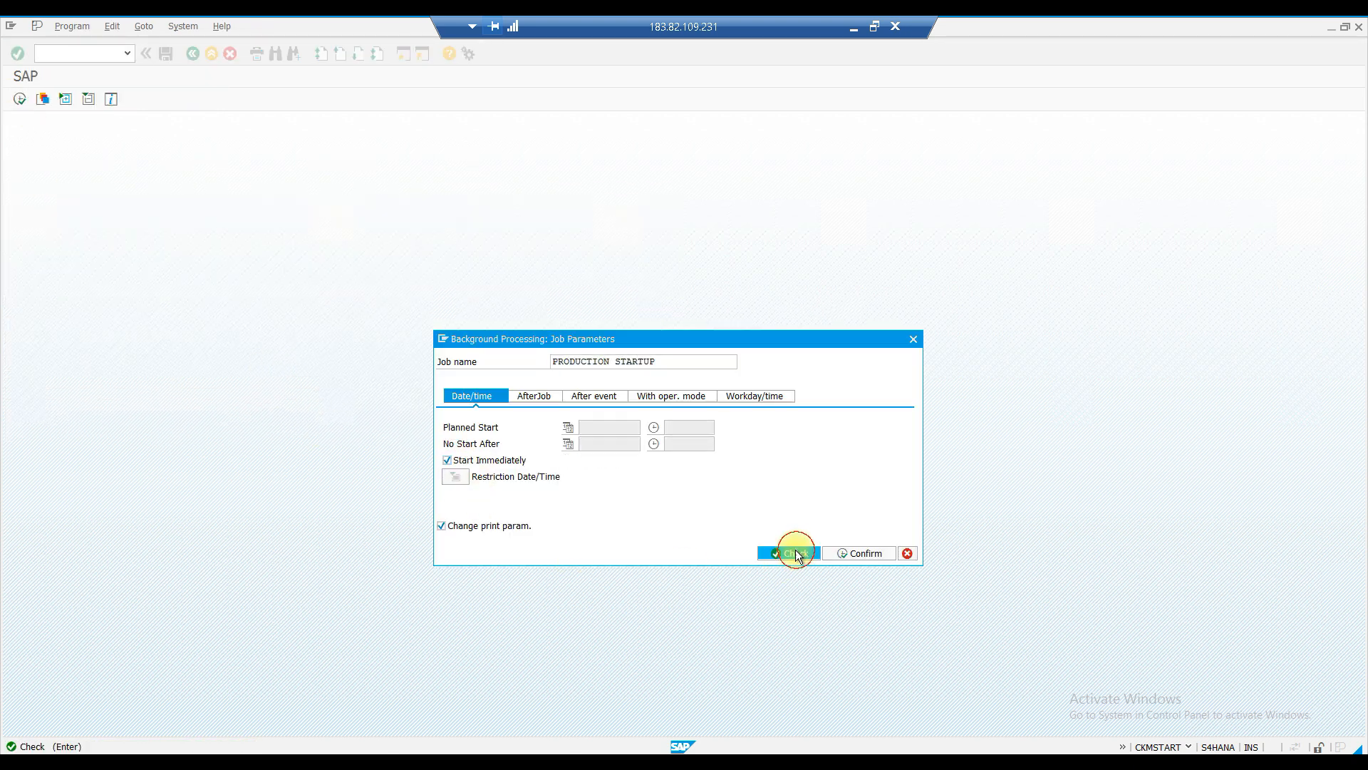
{"action": "left_click", "coordinate": [864, 550]}
{"action": "left_click", "coordinate": [291, 355]}
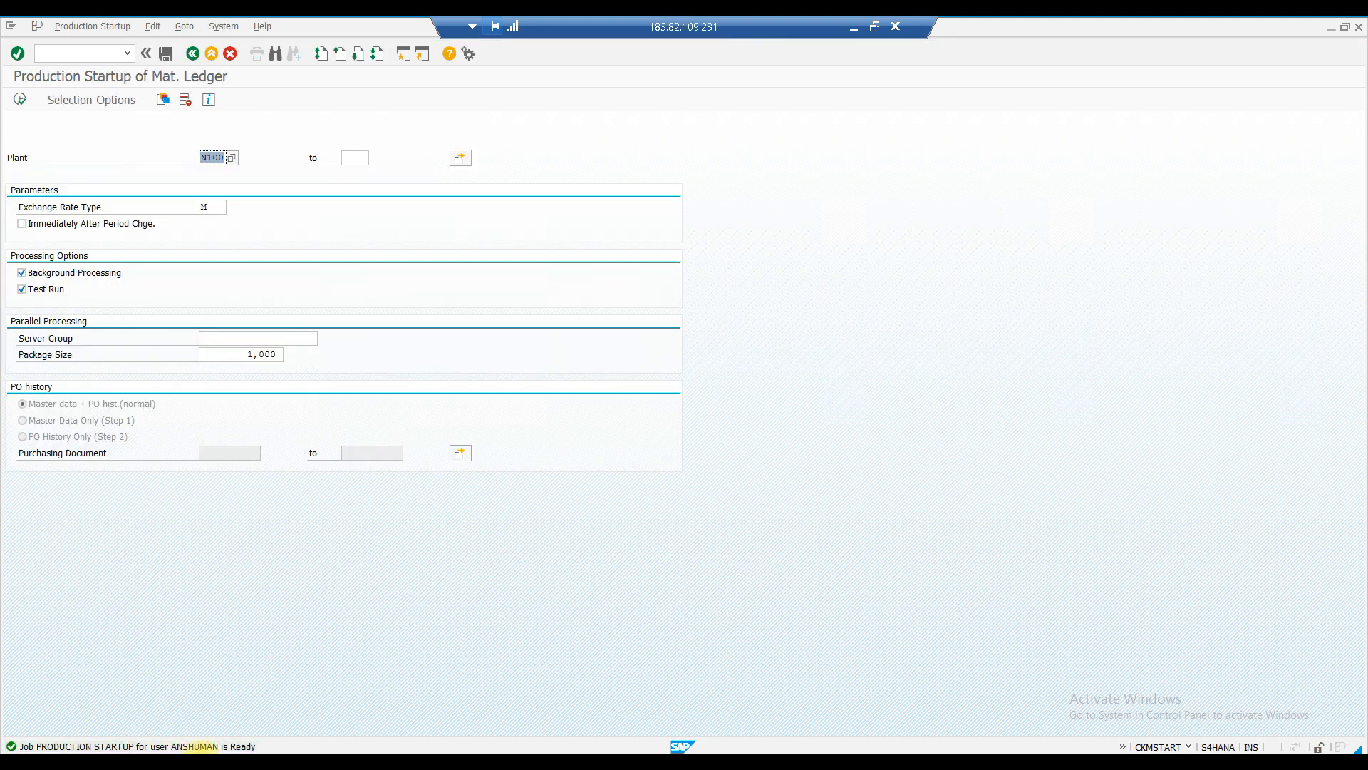
{"action": "left_click", "coordinate": [223, 27]}
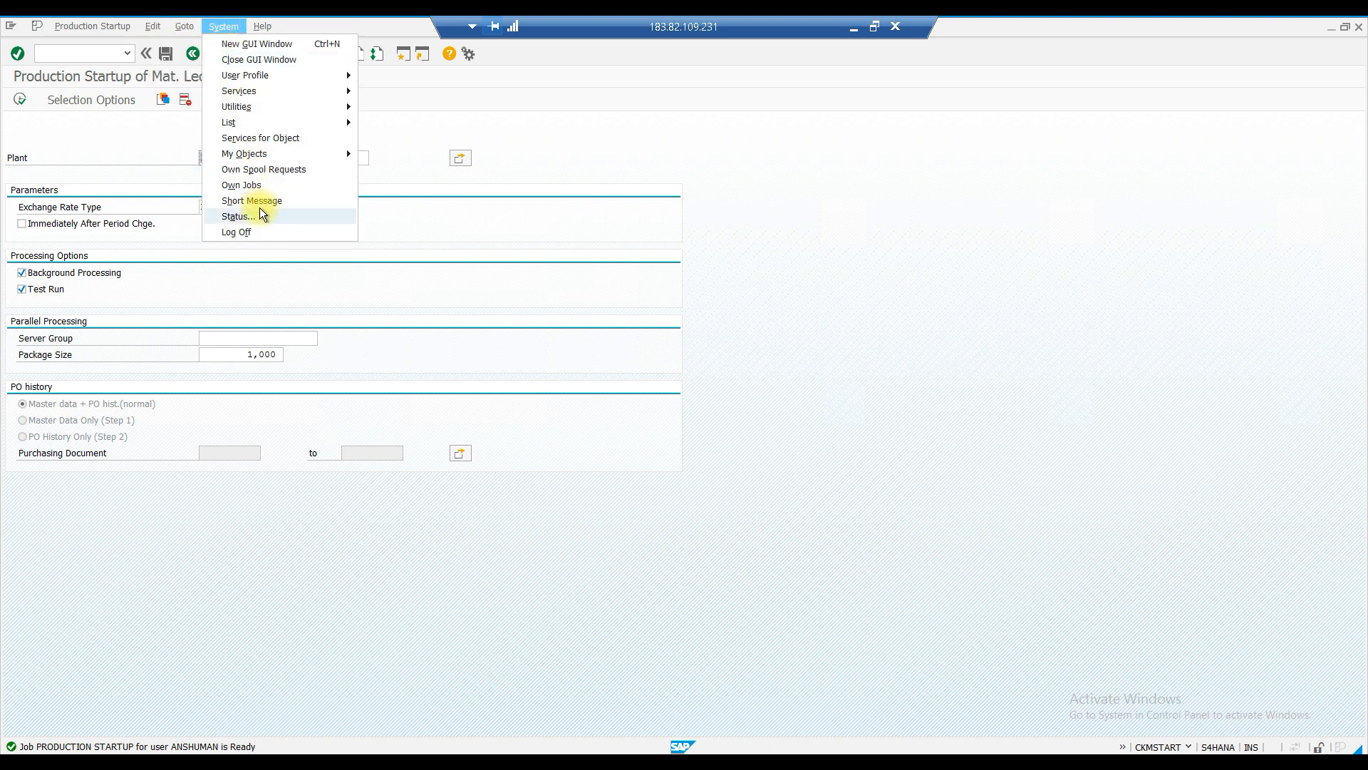
{"action": "left_click", "coordinate": [253, 186]}
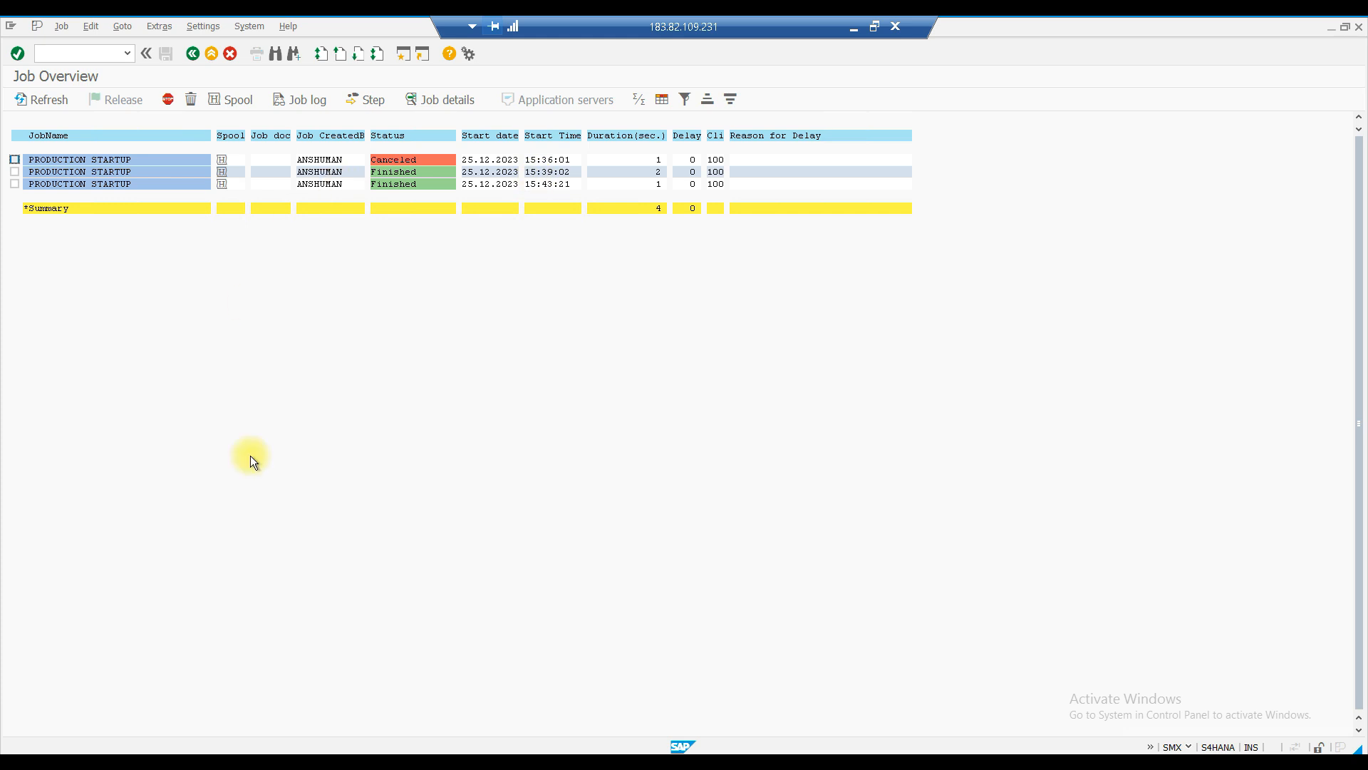
- Switch to the Create Material session and close the error help, the error message and the organizational levels
{"action": "mouse_move", "coordinate": [195, 690]}
{"action": "left_click", "coordinate": [253, 707]}
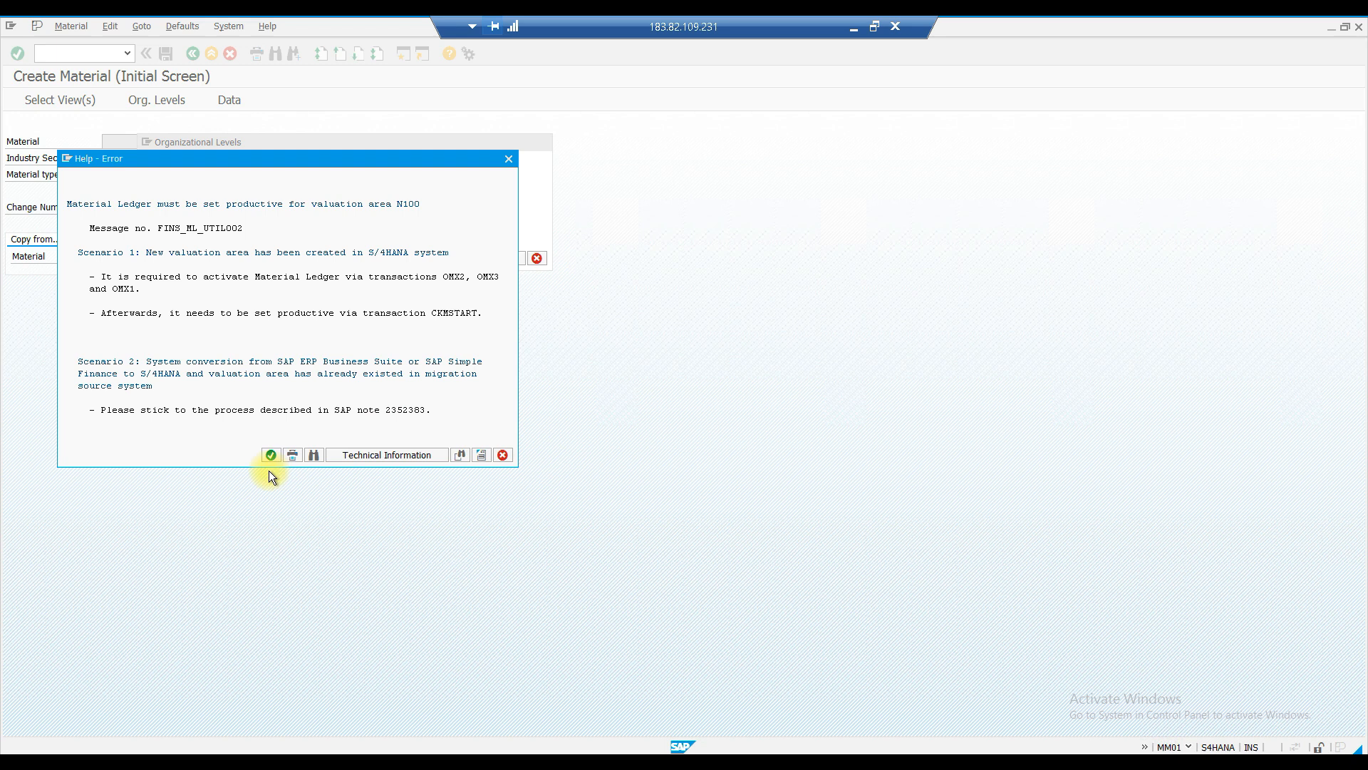
{"action": "left_click", "coordinate": [508, 159]}
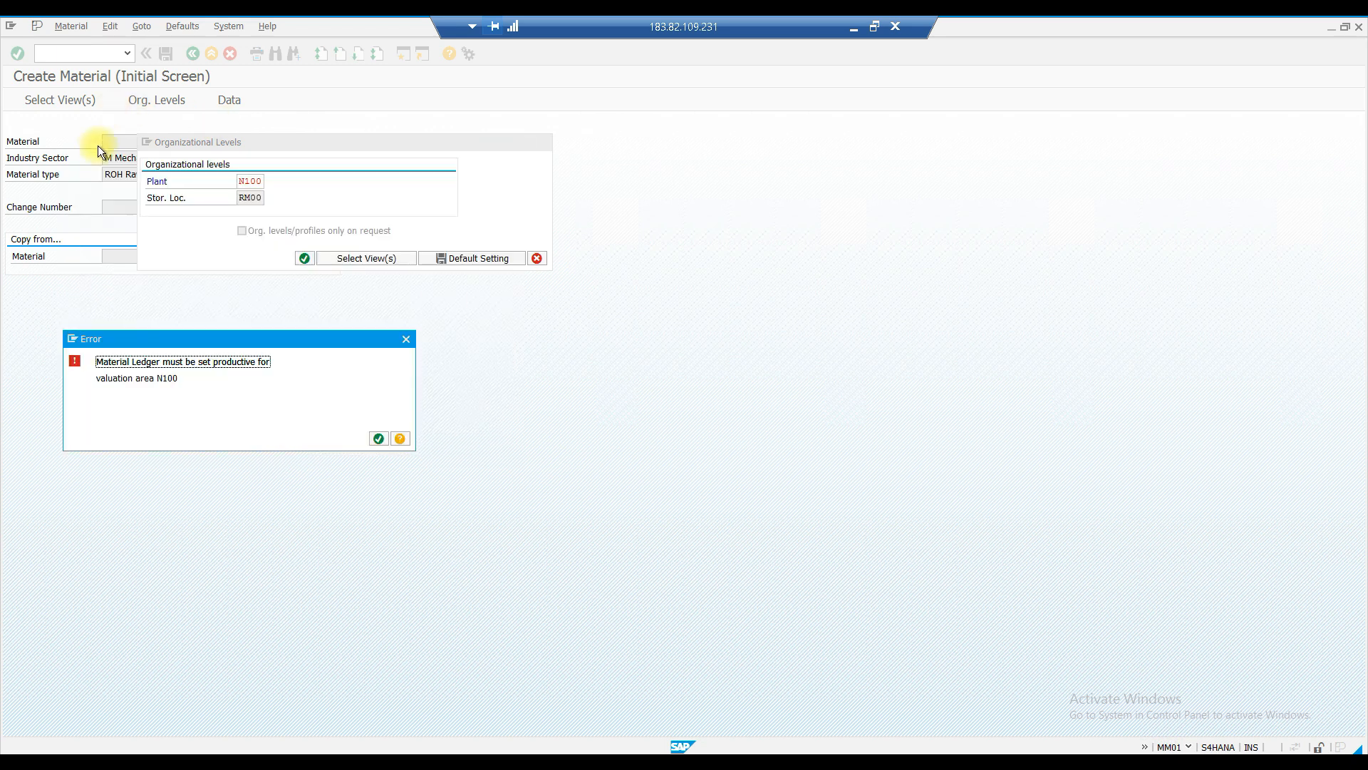
{"action": "left_click", "coordinate": [378, 435]}
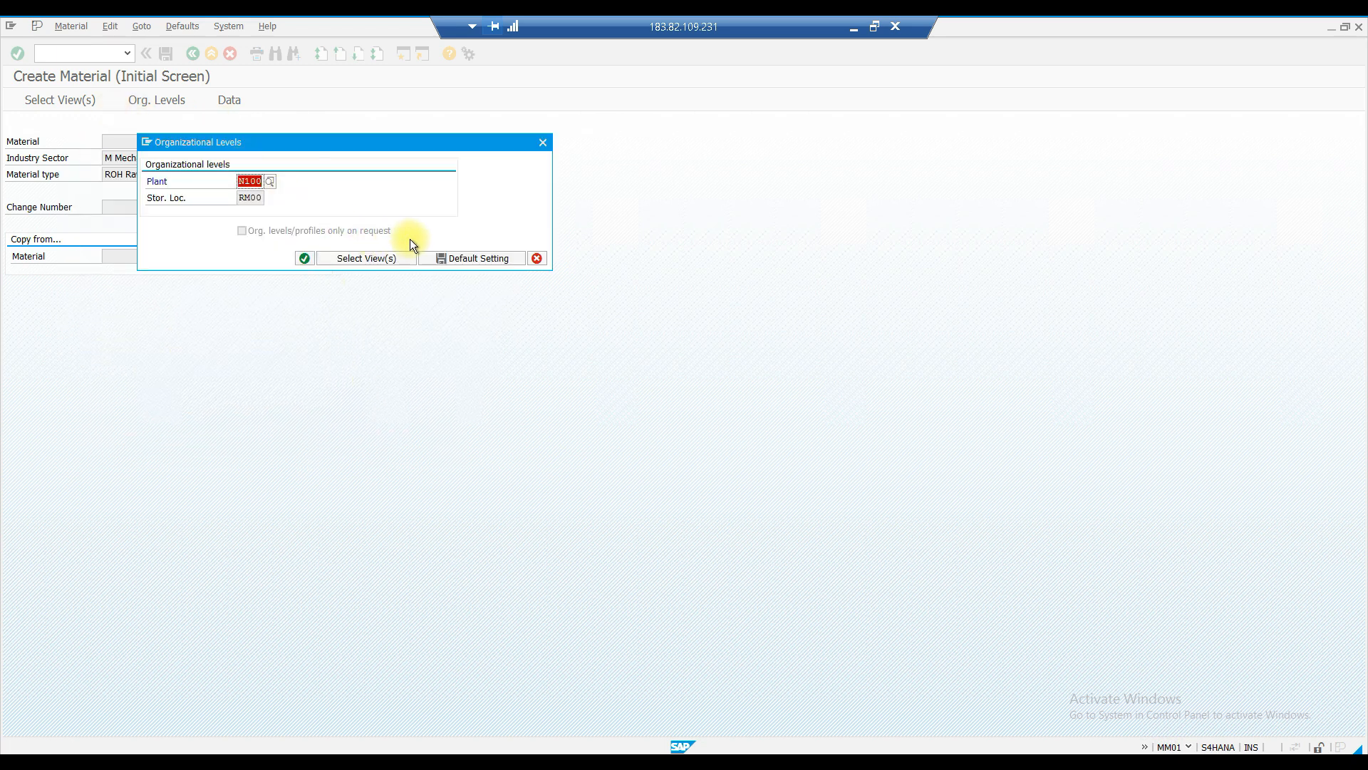
{"action": "left_click", "coordinate": [542, 143]}
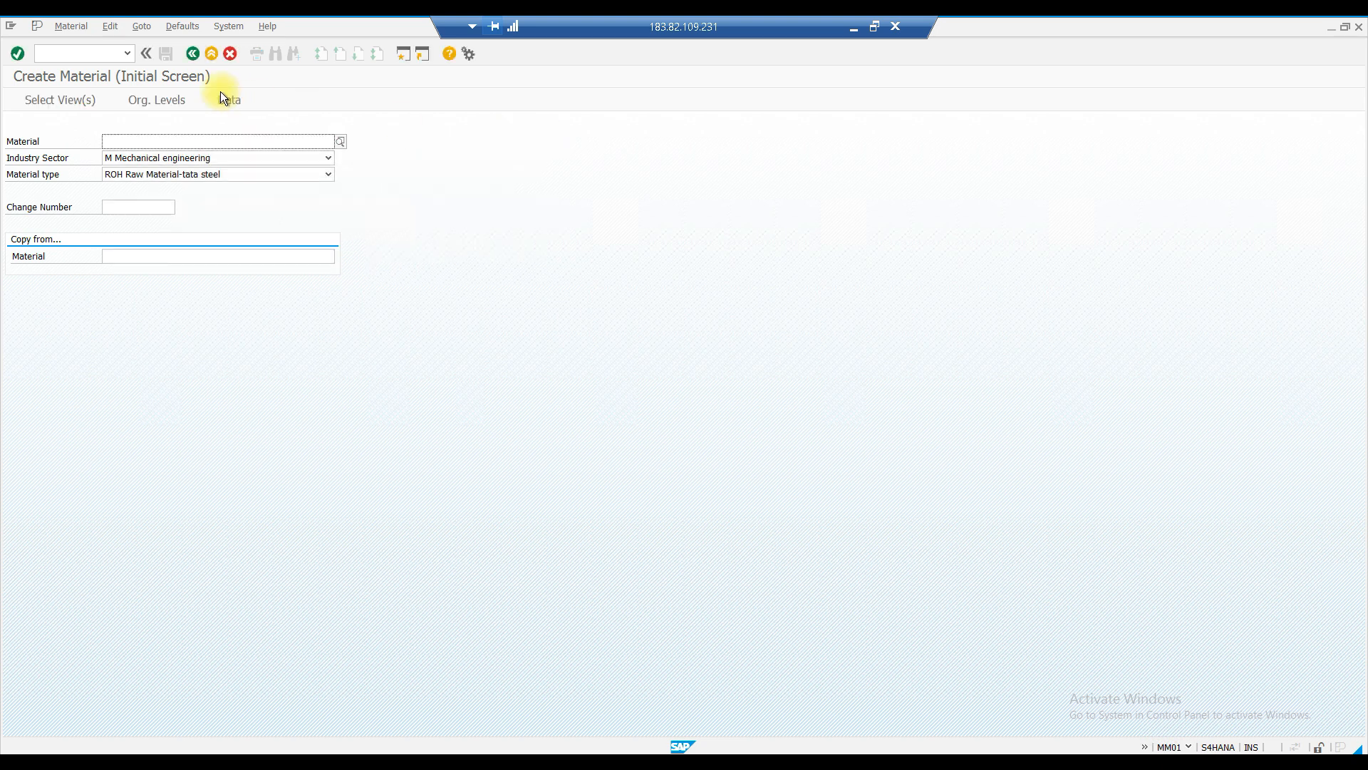
- Restart MM01, try to create the raw material for plant N100 and storage location RM00, and open the error's help
{"action": "type", "text": "/nmm01"}
{"action": "key", "text": "Return"}
{"action": "key", "text": "Return"}
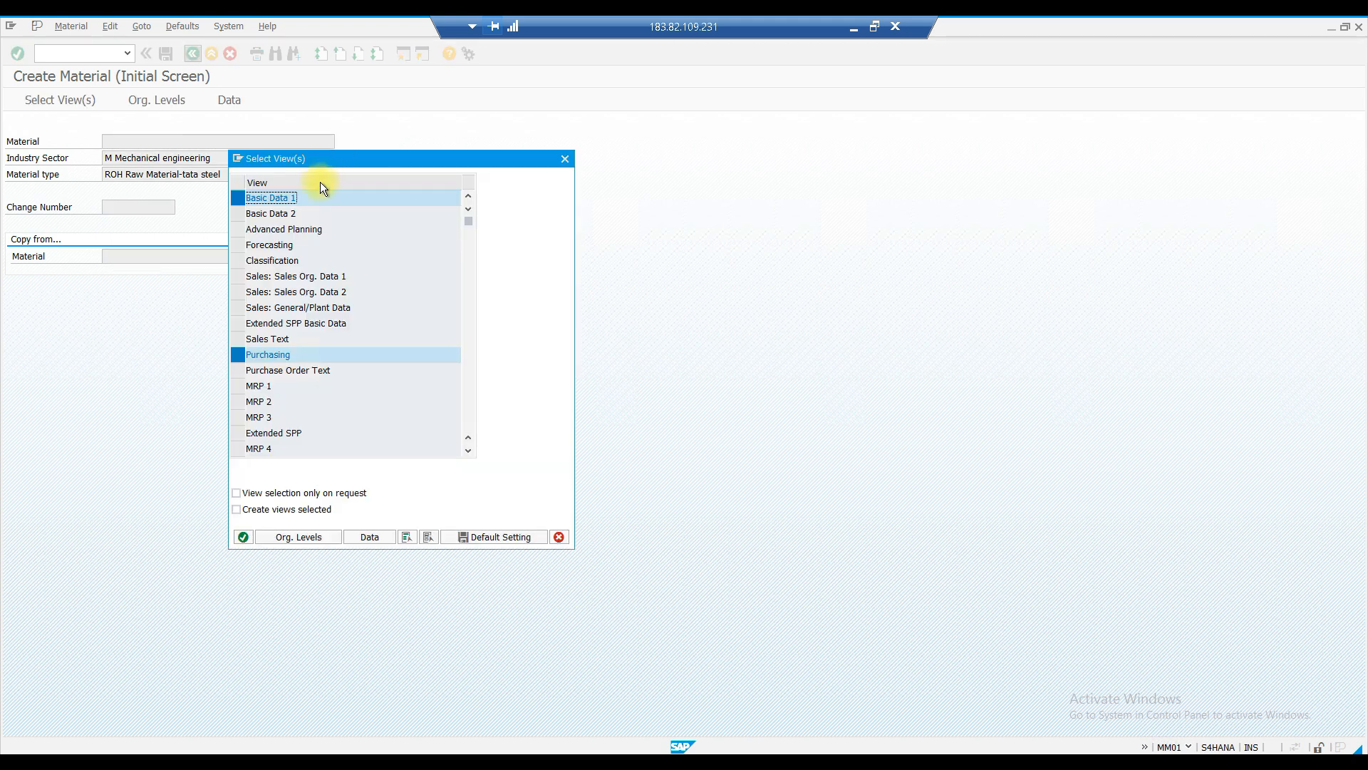
{"action": "left_click", "coordinate": [298, 537]}
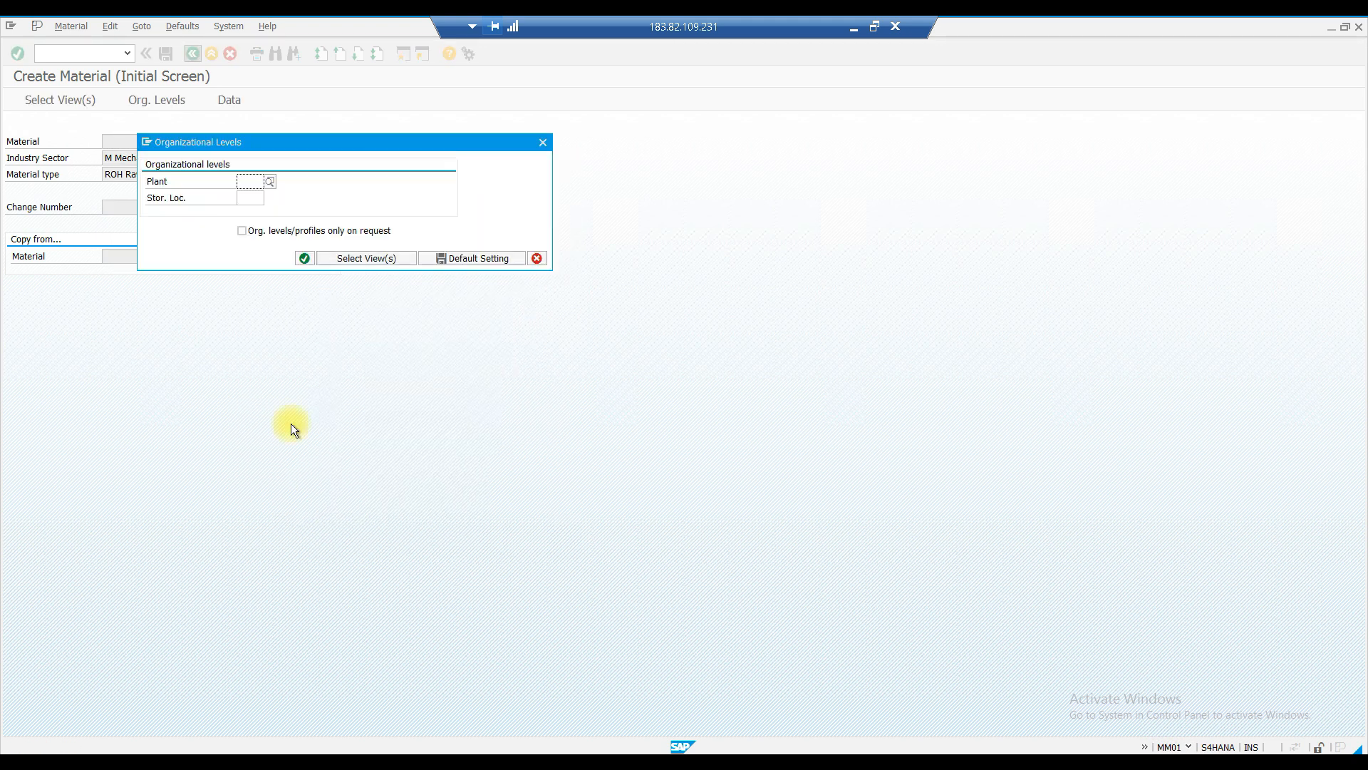
{"action": "left_click", "coordinate": [252, 195]}
{"action": "left_click", "coordinate": [251, 198]}
{"action": "left_click", "coordinate": [305, 257]}
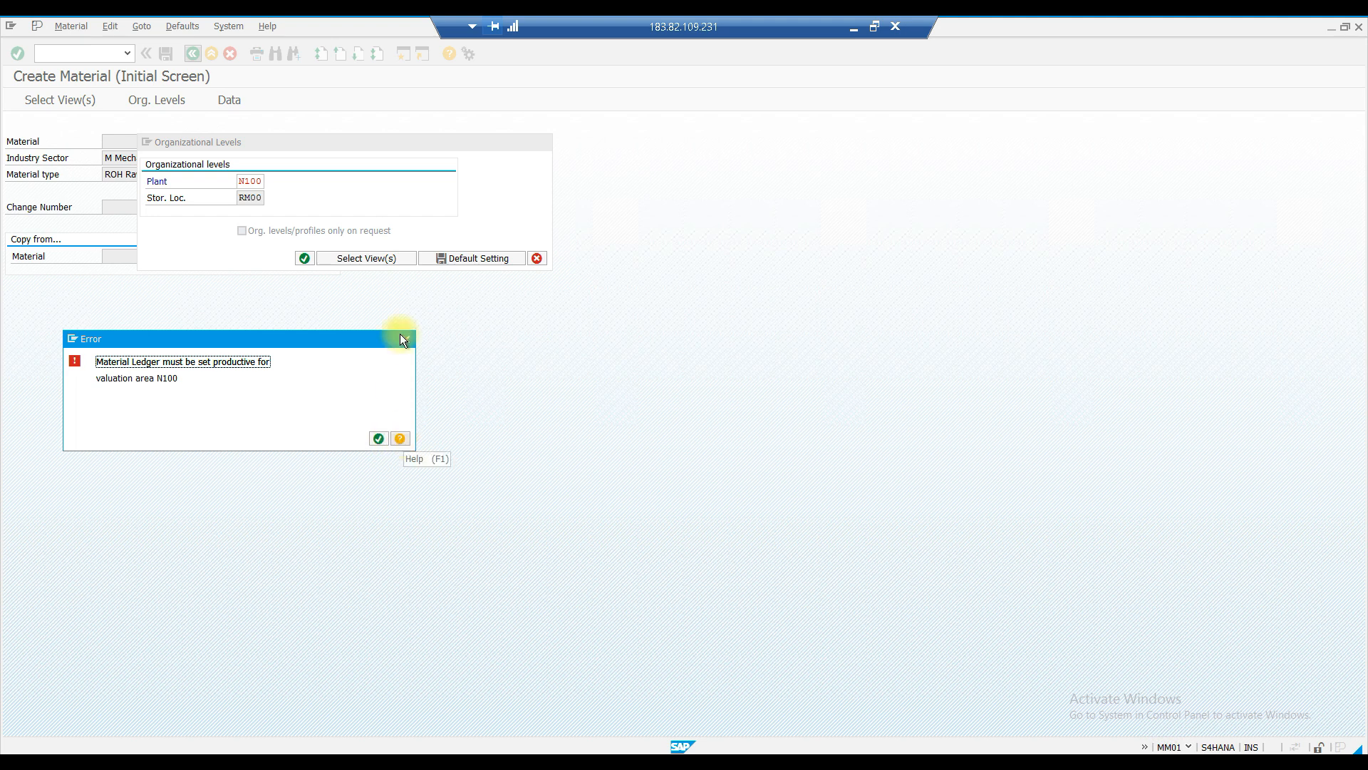
{"action": "left_click", "coordinate": [398, 439]}
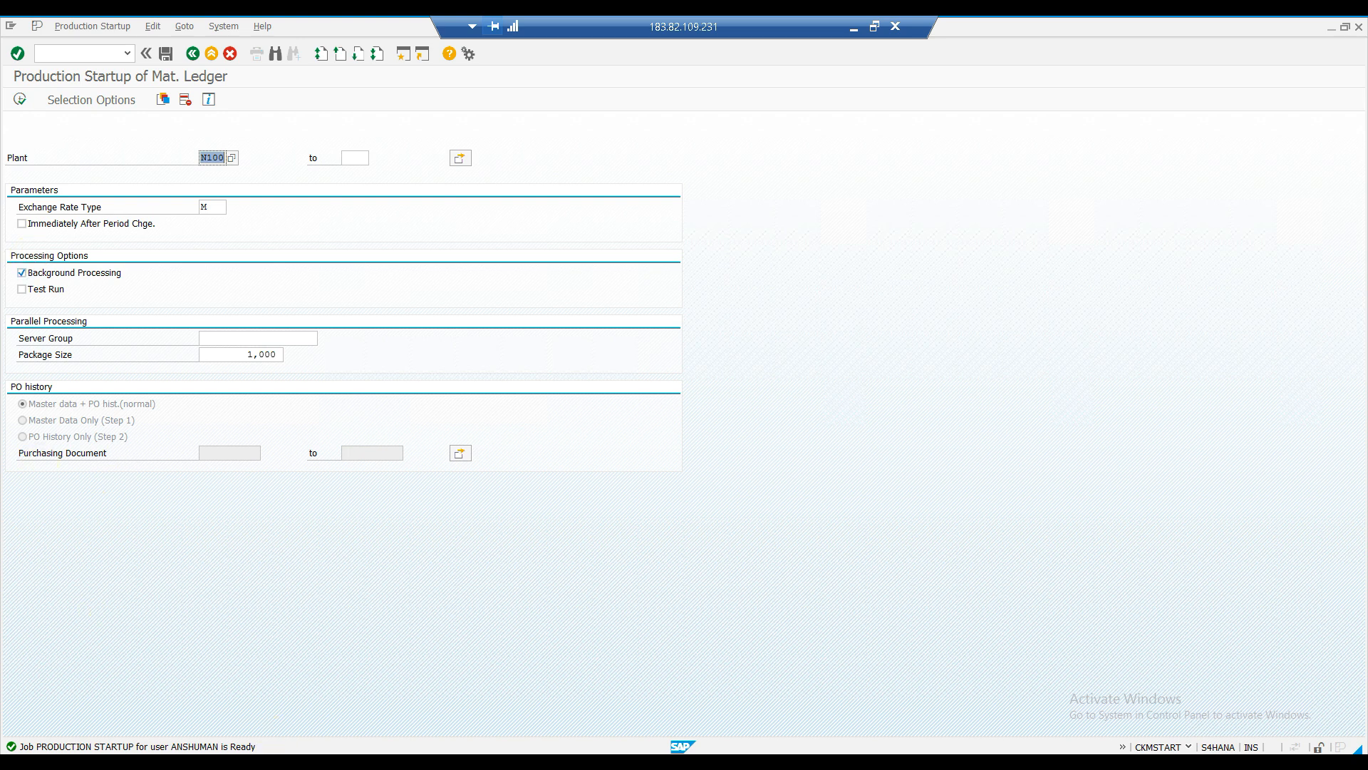
- Switch to the job overview and examine the job log of the PRODUCTION STARTUP job started at 15:48:53
{"action": "left_click", "coordinate": [290, 761]}
{"action": "left_click", "coordinate": [499, 702]}
{"action": "left_click", "coordinate": [14, 195]}
{"action": "left_click", "coordinate": [14, 183]}
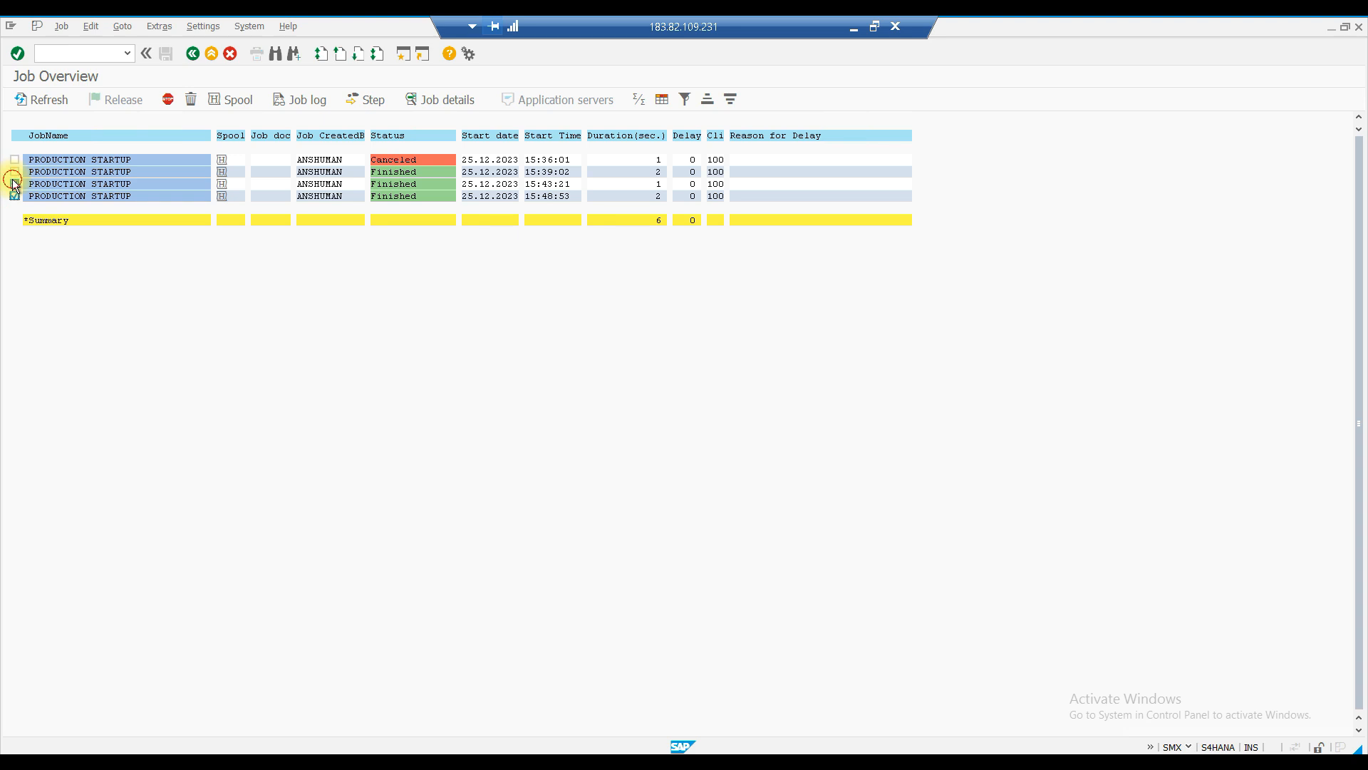
{"action": "left_click", "coordinate": [303, 100]}
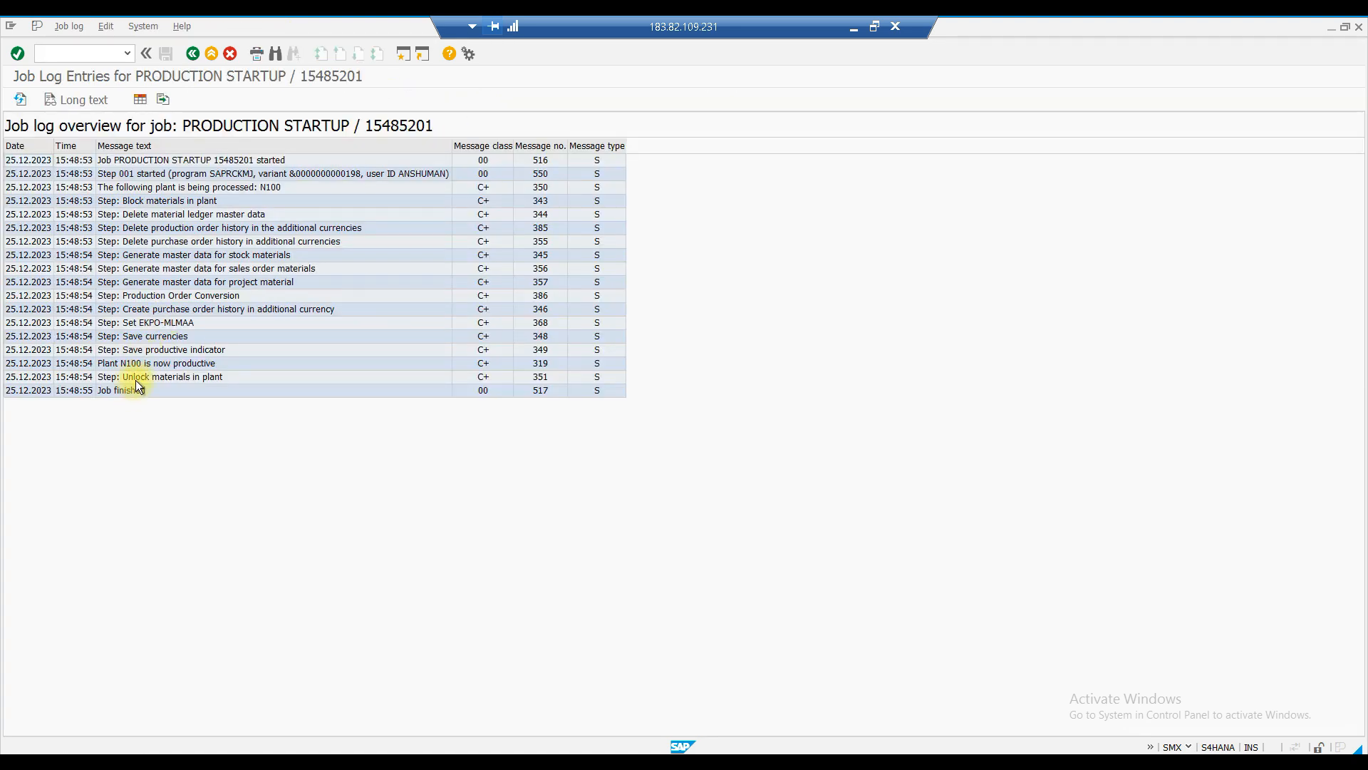
{"action": "left_click", "coordinate": [133, 365]}
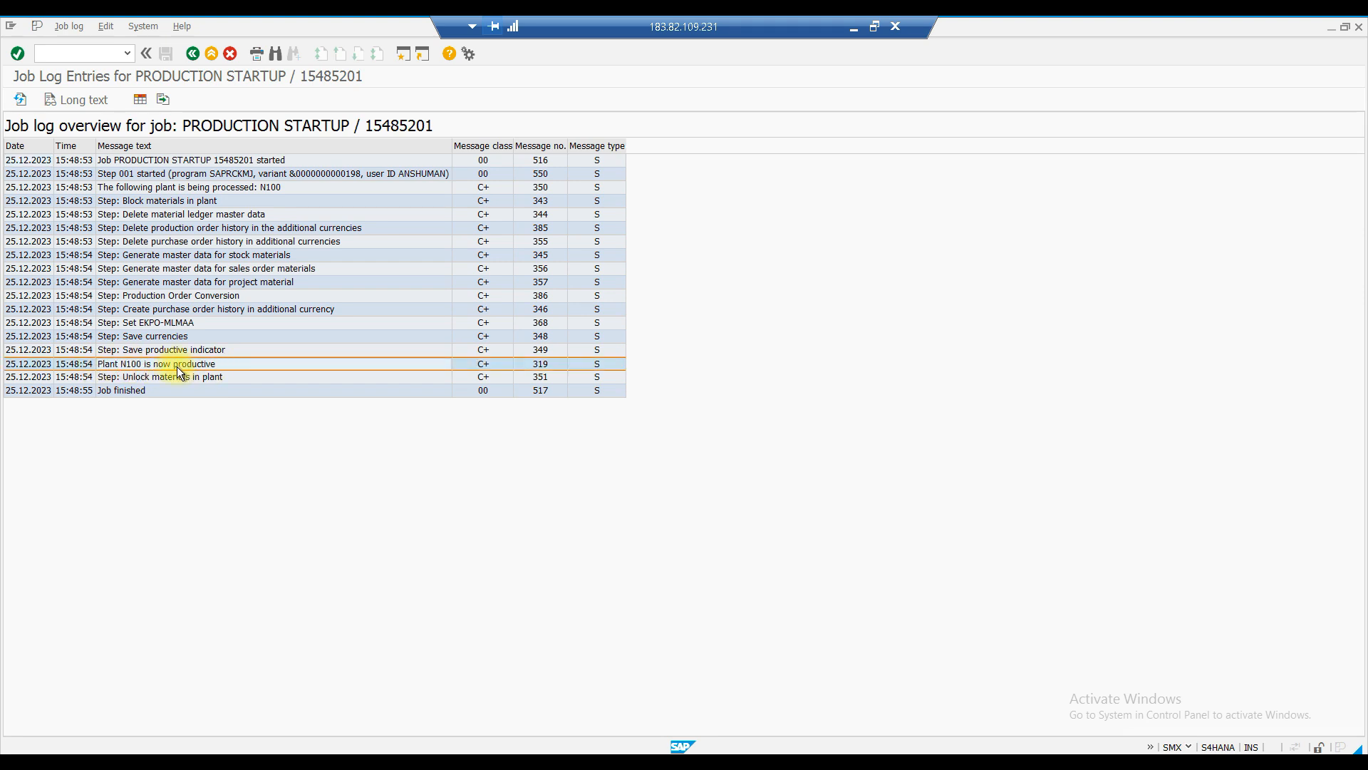
- Examine the job log of the PRODUCTION STARTUP job started at 15:43:21 and check the processing options in Production Startup
{"action": "left_click", "coordinate": [193, 54]}
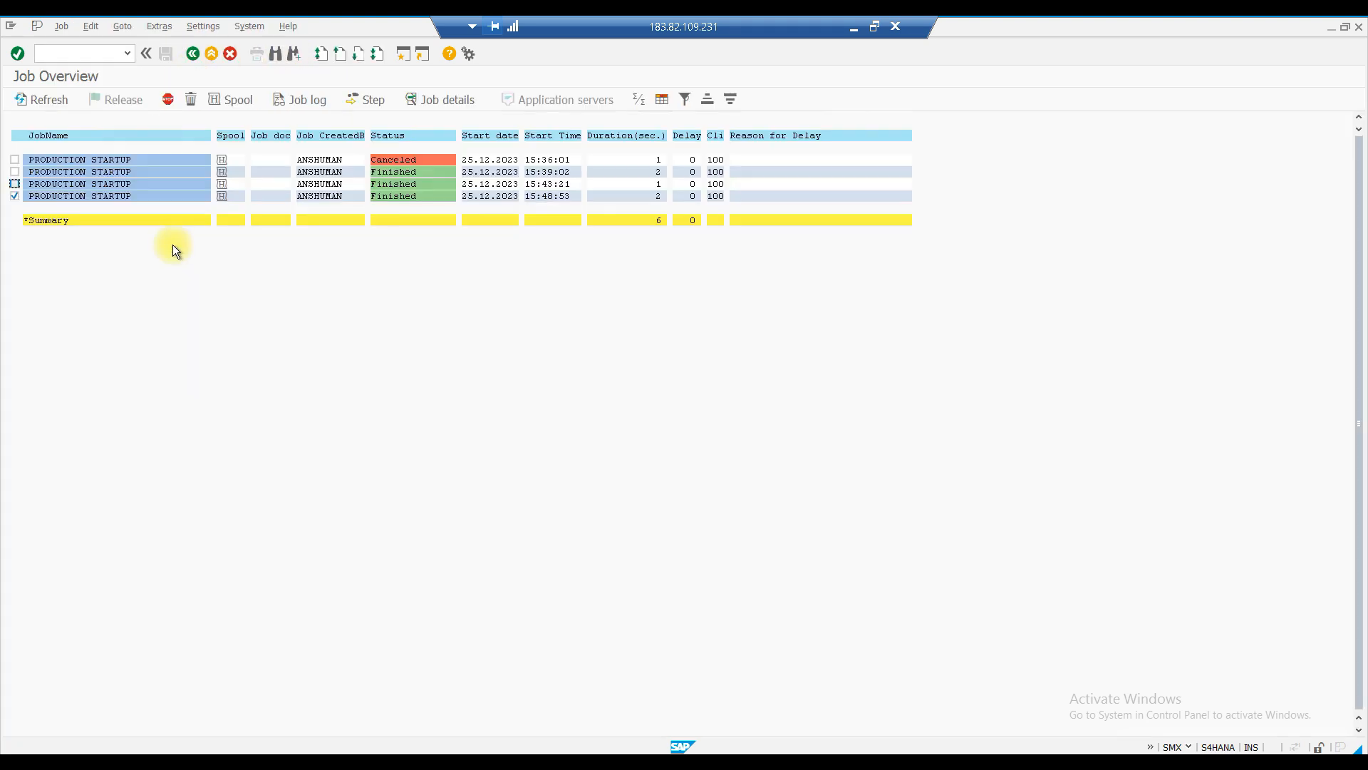
{"action": "left_click", "coordinate": [14, 184]}
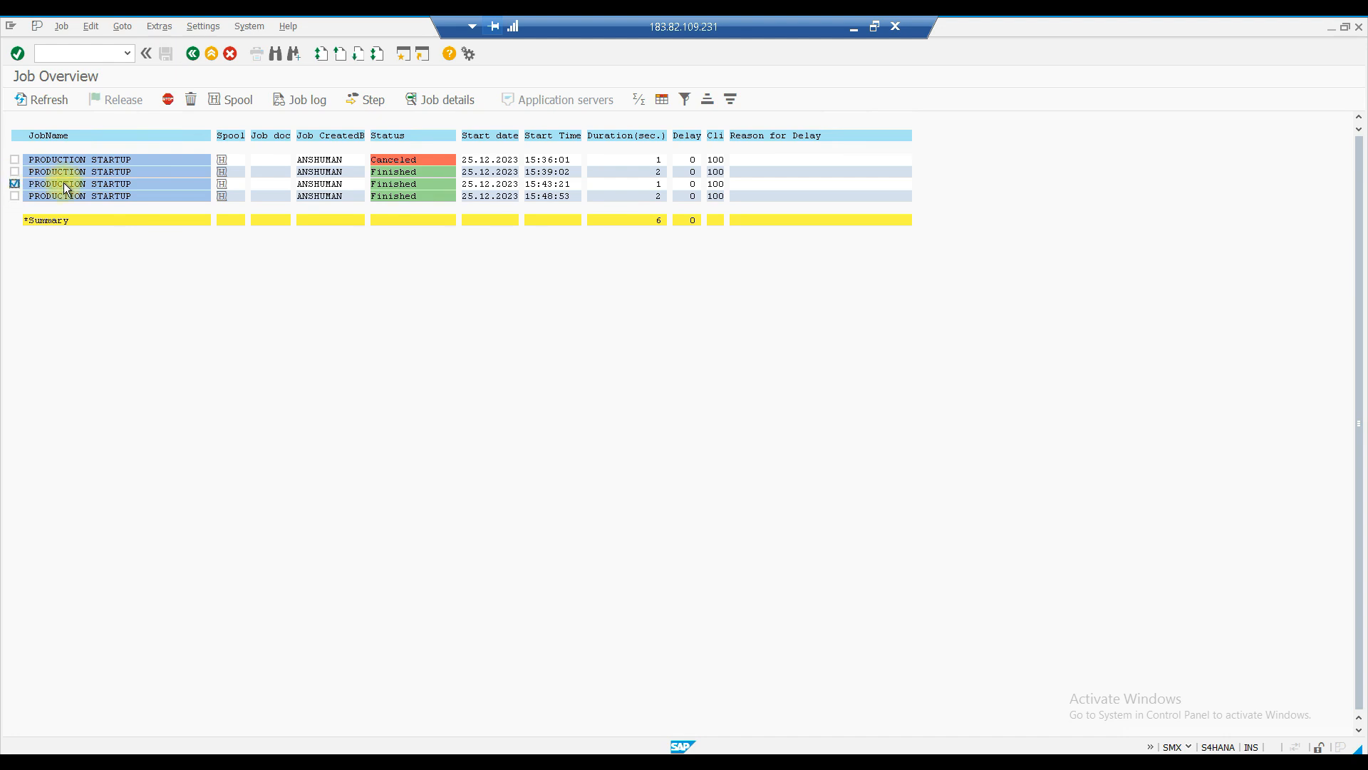
{"action": "left_click", "coordinate": [307, 100]}
{"action": "left_click", "coordinate": [108, 283]}
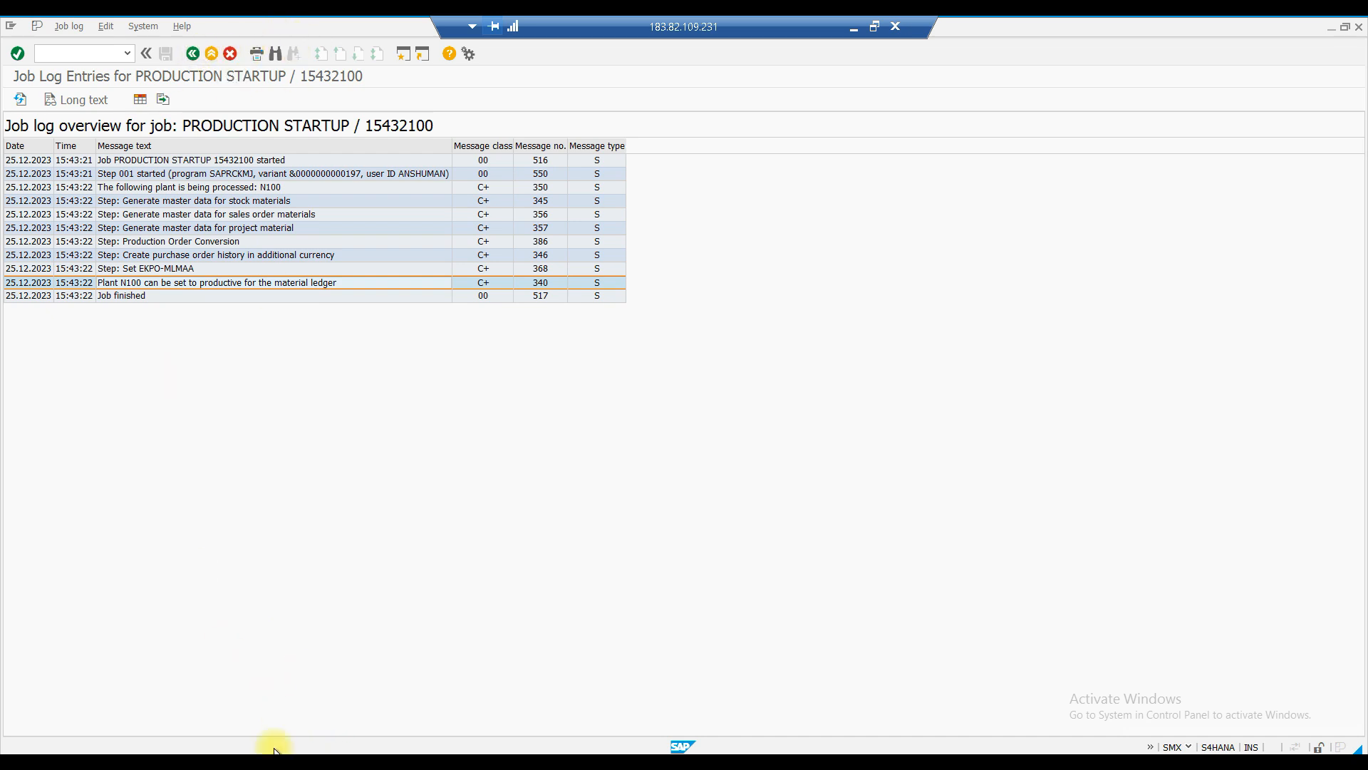
{"action": "left_click", "coordinate": [404, 705]}
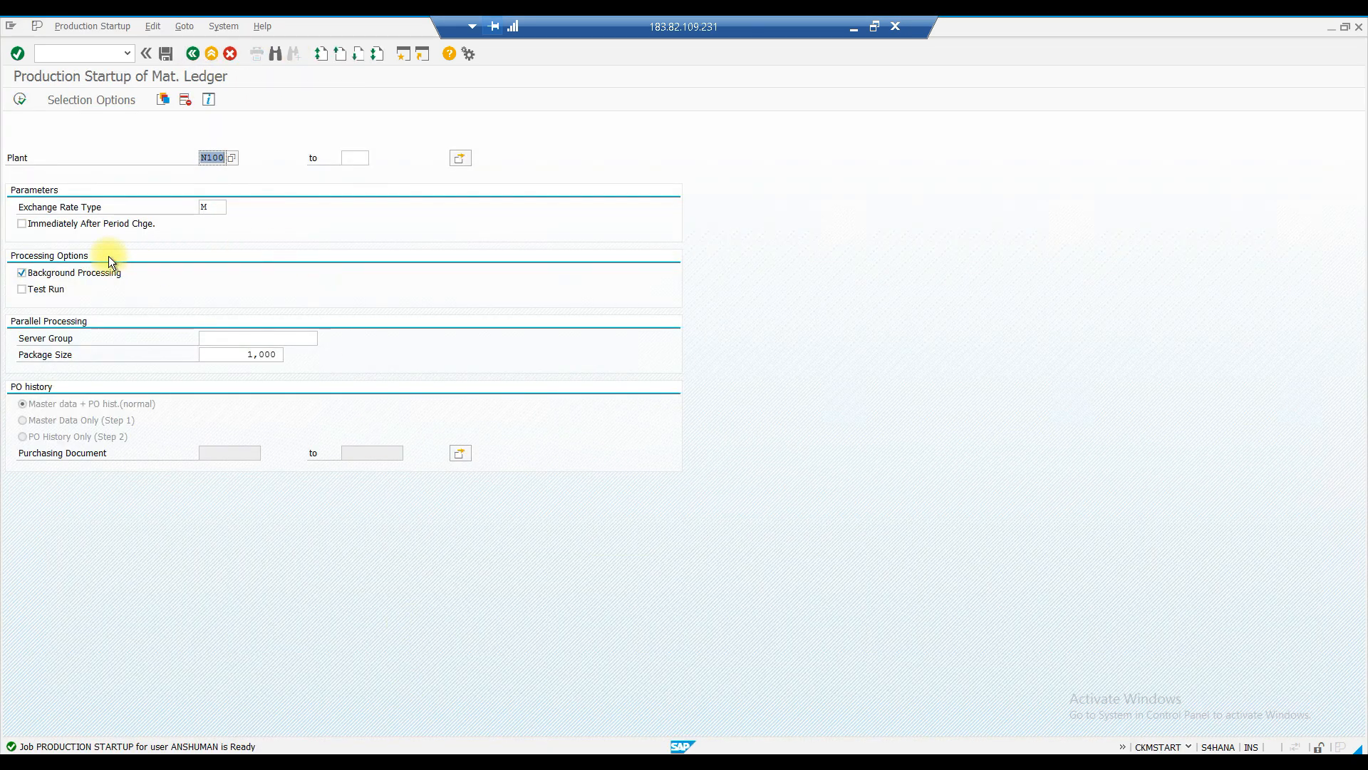
{"action": "left_click", "coordinate": [22, 272]}
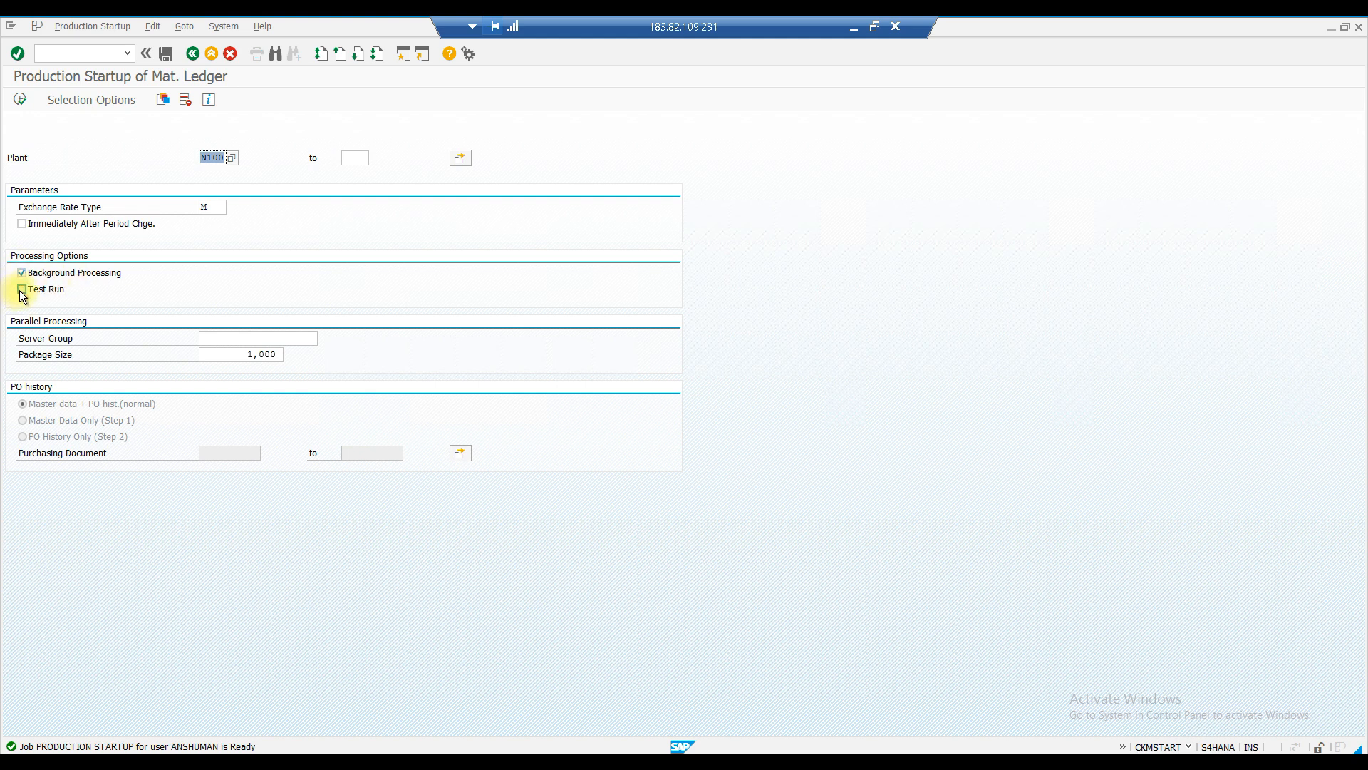
- Switch to the Create Material session, cancel the organizational levels and restart transaction MM01
{"action": "mouse_move", "coordinate": [303, 759]}
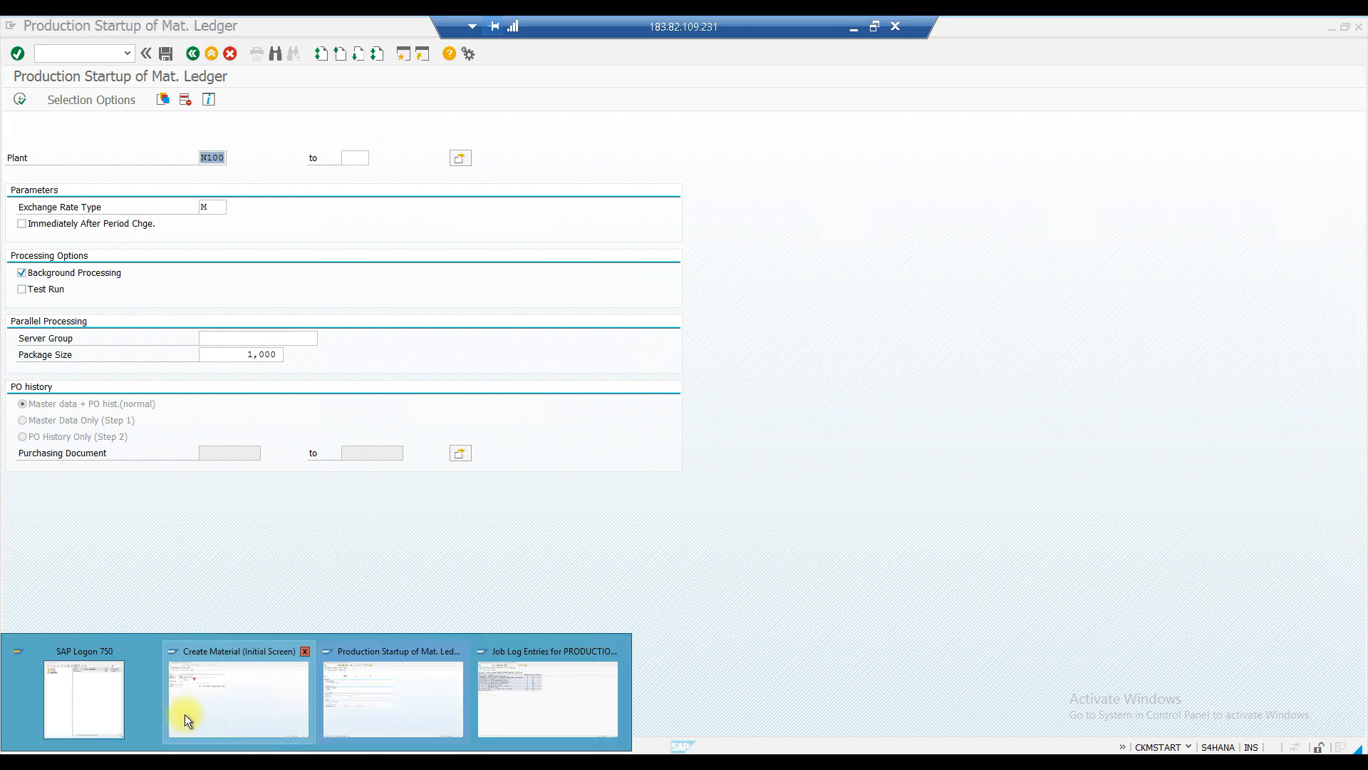
{"action": "left_click", "coordinate": [260, 687]}
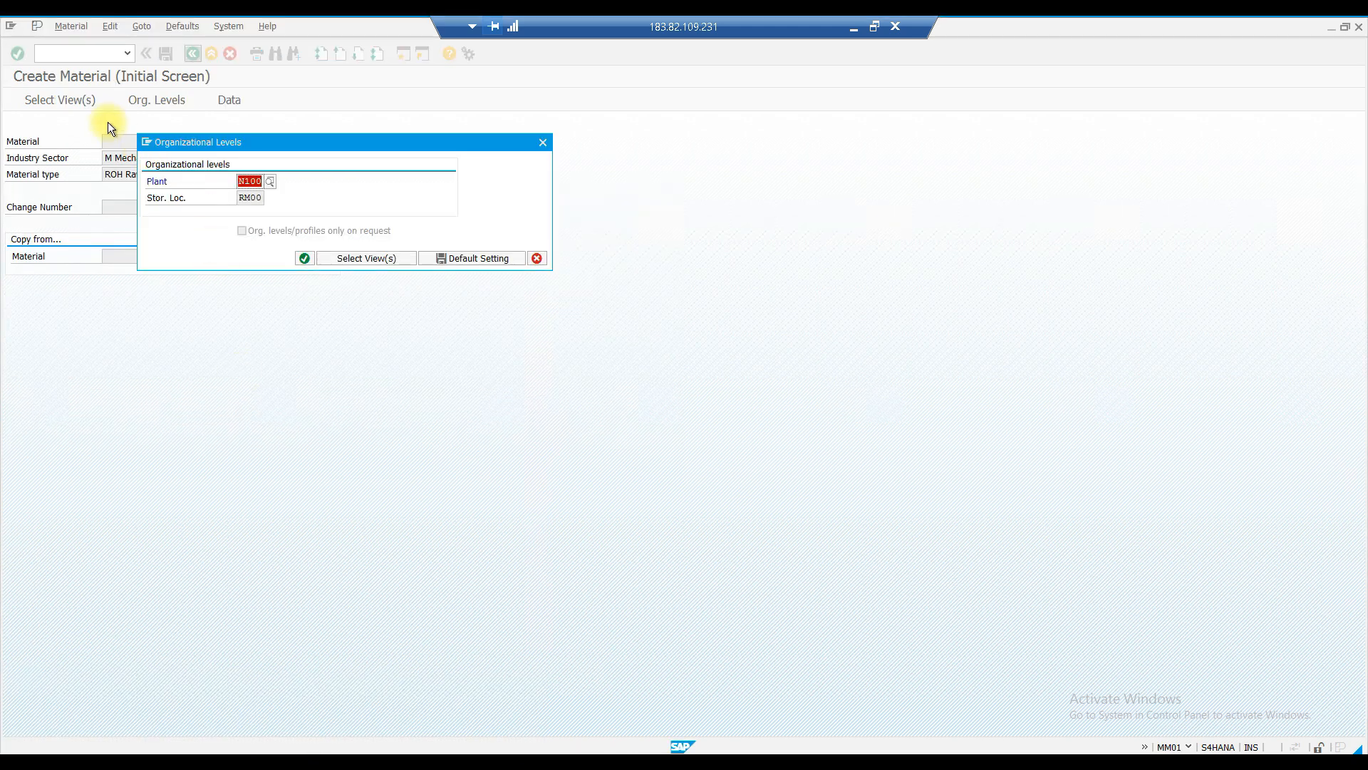
{"action": "left_click", "coordinate": [540, 144]}
{"action": "type", "text": "/nmm01"}
{"action": "key", "text": "Return"}
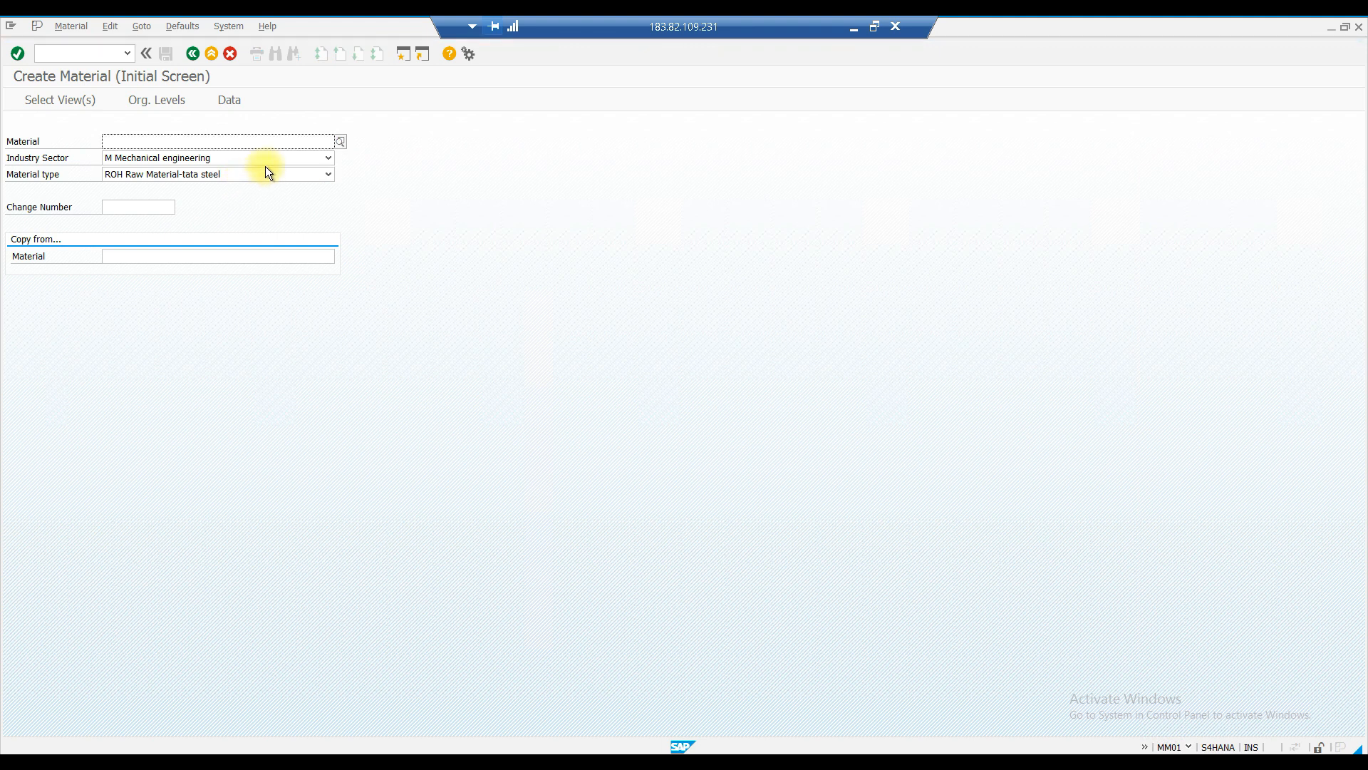
- Continue with the preselected material views and enter plant N100 and storage location RM00 as the organizational levels
{"action": "key", "text": "Return"}
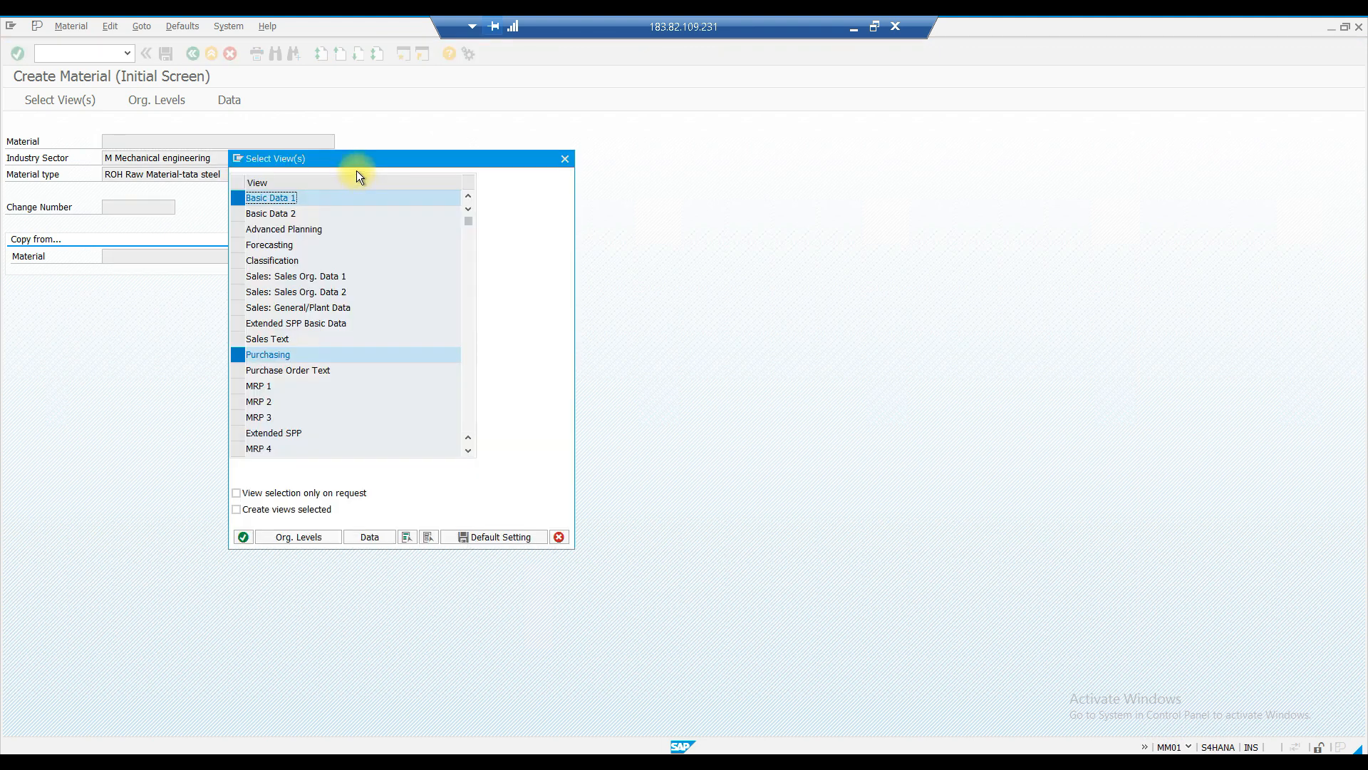
{"action": "left_click", "coordinate": [271, 539]}
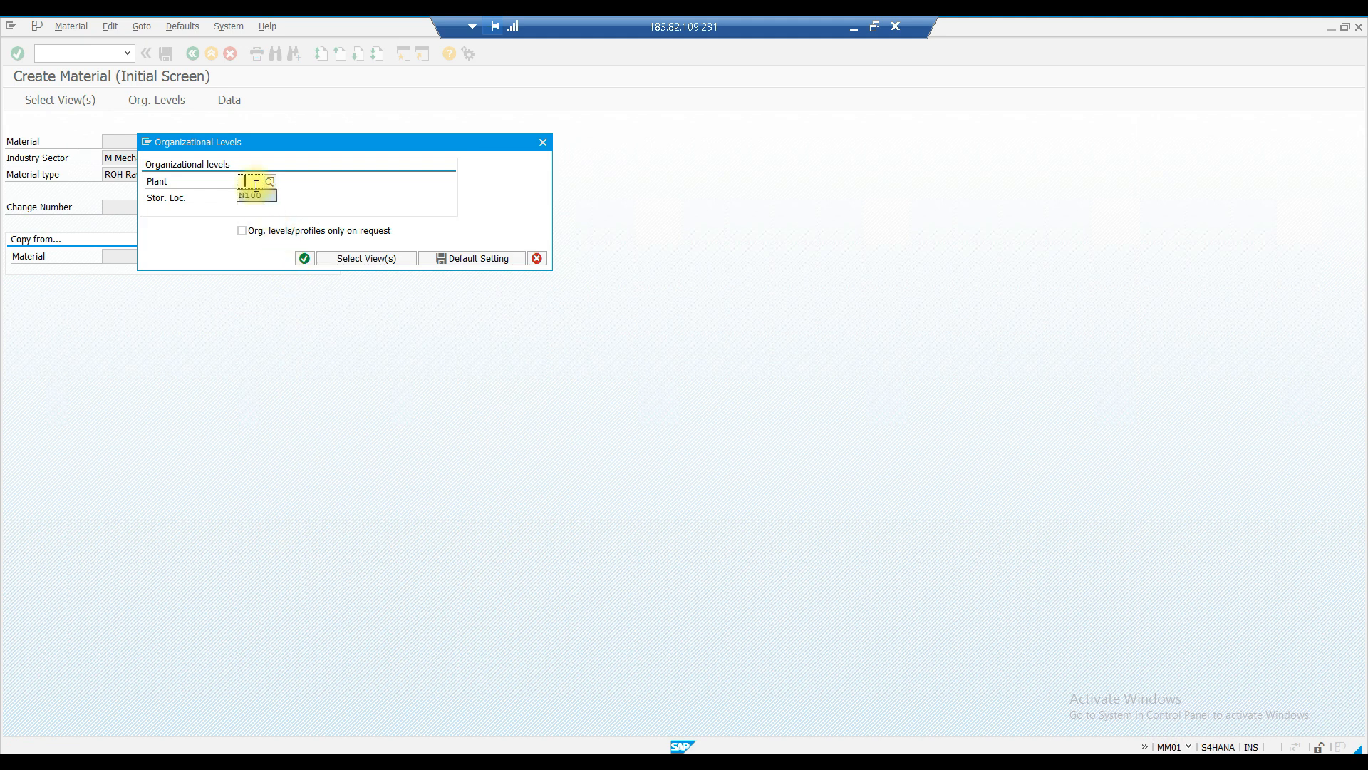
{"action": "left_click", "coordinate": [254, 197]}
{"action": "left_click", "coordinate": [251, 211]}
{"action": "left_click", "coordinate": [303, 257]}
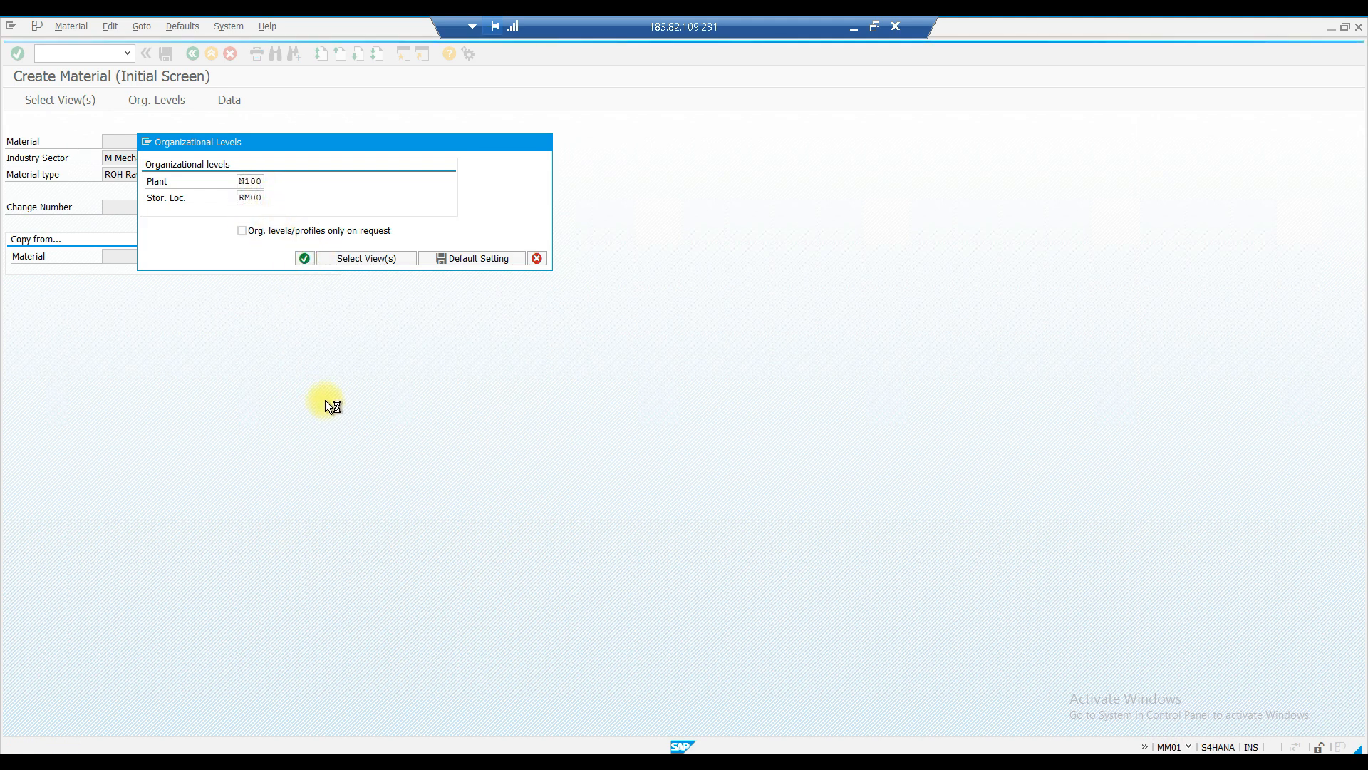